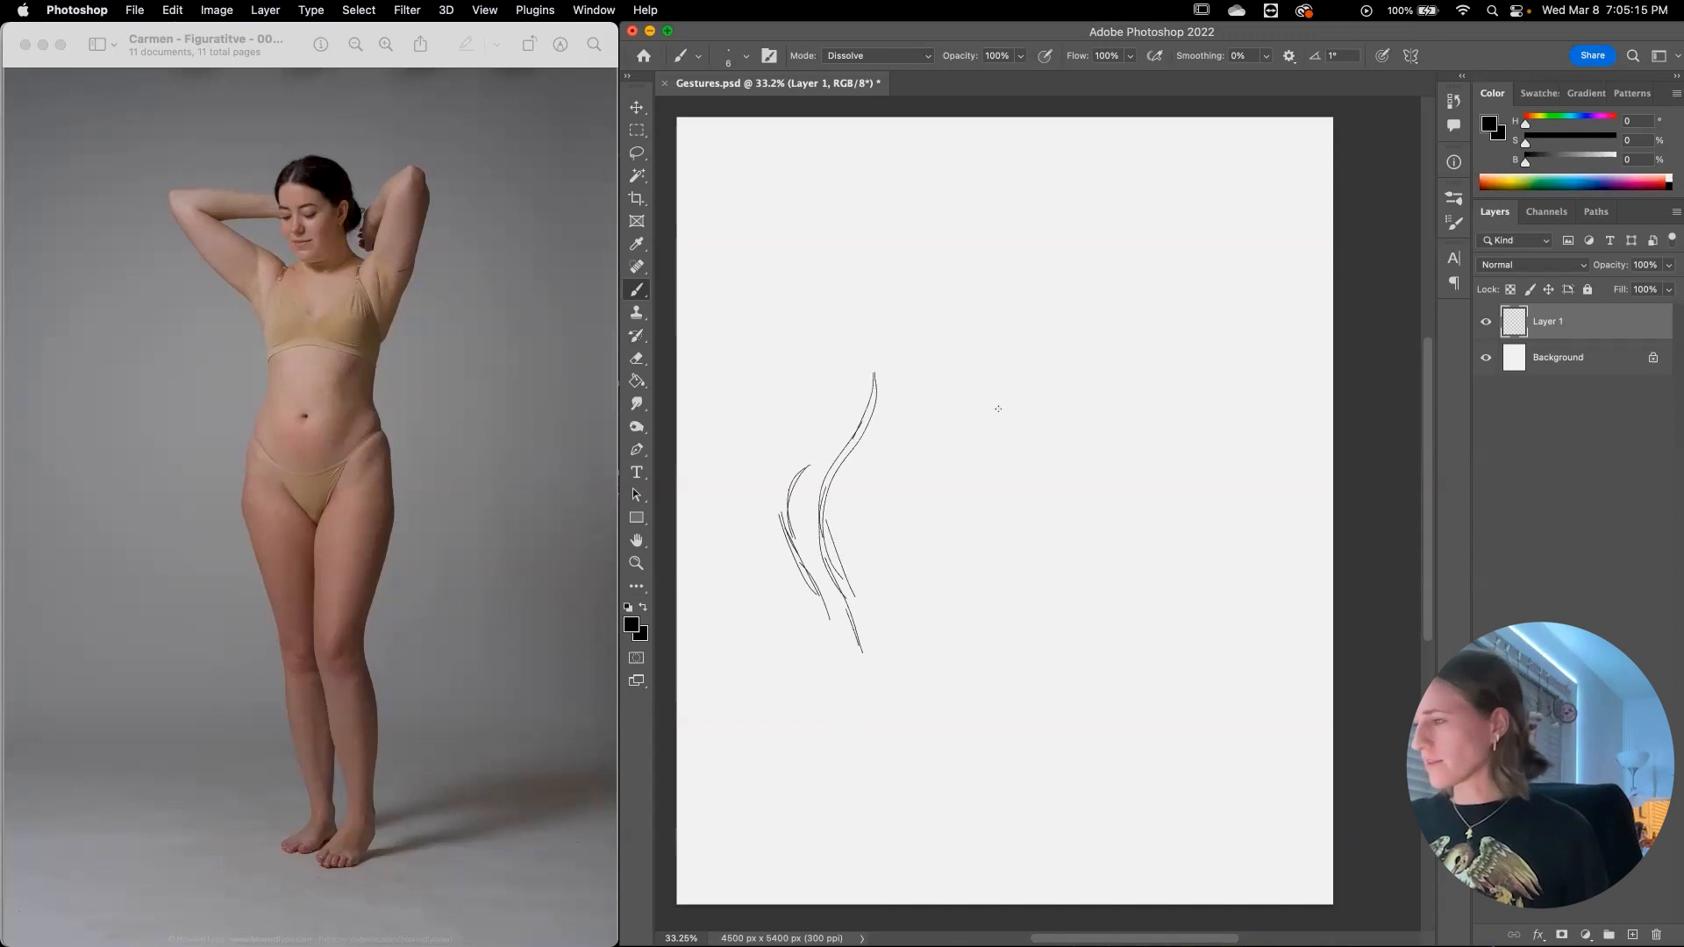
pyautogui.moveTo(1076, 374)
pyautogui.mouseDown()
pyautogui.moveTo(1016, 431)
pyautogui.moveTo(1048, 572)
pyautogui.mouseUp()
pyautogui.moveTo(1124, 375)
pyautogui.mouseDown()
pyautogui.moveTo(1136, 394)
pyautogui.moveTo(1107, 529)
pyautogui.mouseUp()
pyautogui.press('super+z')
pyautogui.press('super+z')
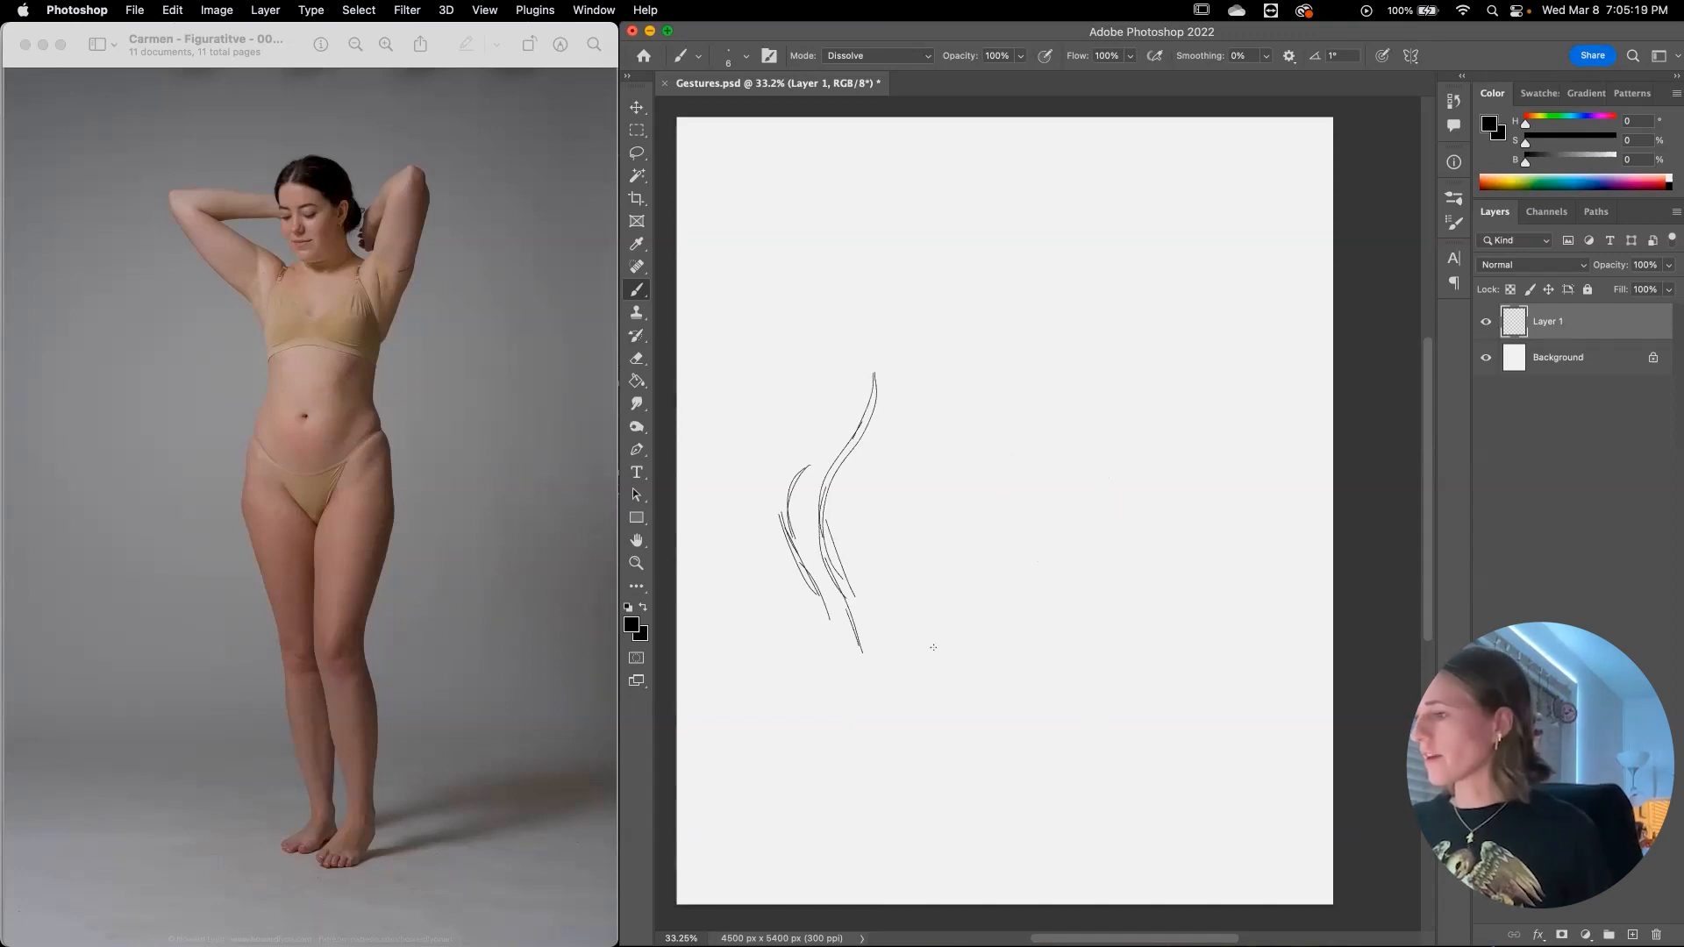
# Step: Sketch the first figure's outer thighs, crossing lower legs and both feet with the Brush around the existing action line
pyautogui.moveTo(863, 480)
pyautogui.mouseDown()
pyautogui.moveTo(874, 537)
pyautogui.moveTo(849, 613)
pyautogui.moveTo(879, 684)
pyautogui.mouseUp()
pyautogui.moveTo(824, 511); pyautogui.dragTo(836, 602)
pyautogui.moveTo(815, 497)
pyautogui.mouseDown()
pyautogui.moveTo(828, 518)
pyautogui.moveTo(837, 499)
pyautogui.mouseUp()
pyautogui.moveTo(827, 577)
pyautogui.mouseDown()
pyautogui.moveTo(866, 709)
pyautogui.moveTo(851, 718)
pyautogui.mouseUp()
pyautogui.moveTo(858, 616)
pyautogui.mouseDown()
pyautogui.moveTo(886, 728)
pyautogui.moveTo(864, 732)
pyautogui.mouseUp()
pyautogui.moveTo(833, 638)
pyautogui.mouseDown()
pyautogui.moveTo(850, 679)
pyautogui.moveTo(843, 618)
pyautogui.moveTo(834, 711)
pyautogui.mouseUp()
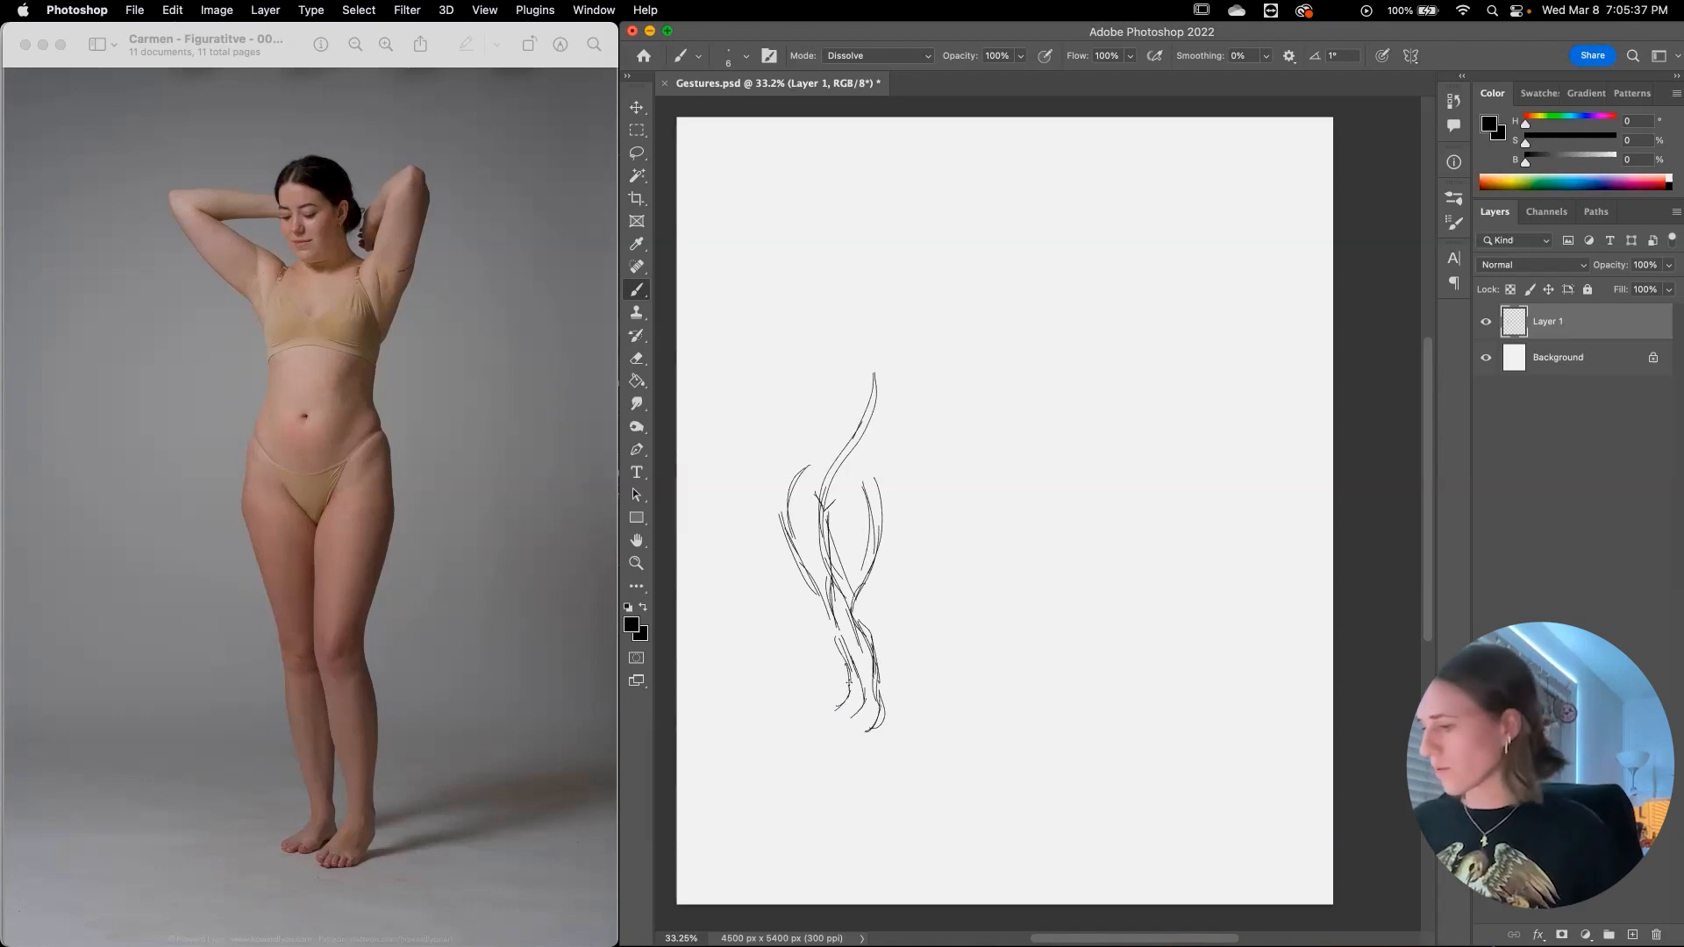
pyautogui.moveTo(852, 697)
pyautogui.mouseDown()
pyautogui.moveTo(832, 712)
pyautogui.moveTo(852, 712)
pyautogui.mouseUp()
pyautogui.moveTo(861, 467)
pyautogui.mouseDown()
pyautogui.moveTo(870, 577)
pyautogui.moveTo(852, 605)
pyautogui.mouseUp()
pyautogui.press('e')
pyautogui.press('b')
# Step: Draw both sides of the first figure's torso, extending the contours up into the two raised upper arms
pyautogui.moveTo(833, 388); pyautogui.dragTo(805, 465)
pyautogui.moveTo(928, 300); pyautogui.dragTo(860, 466)
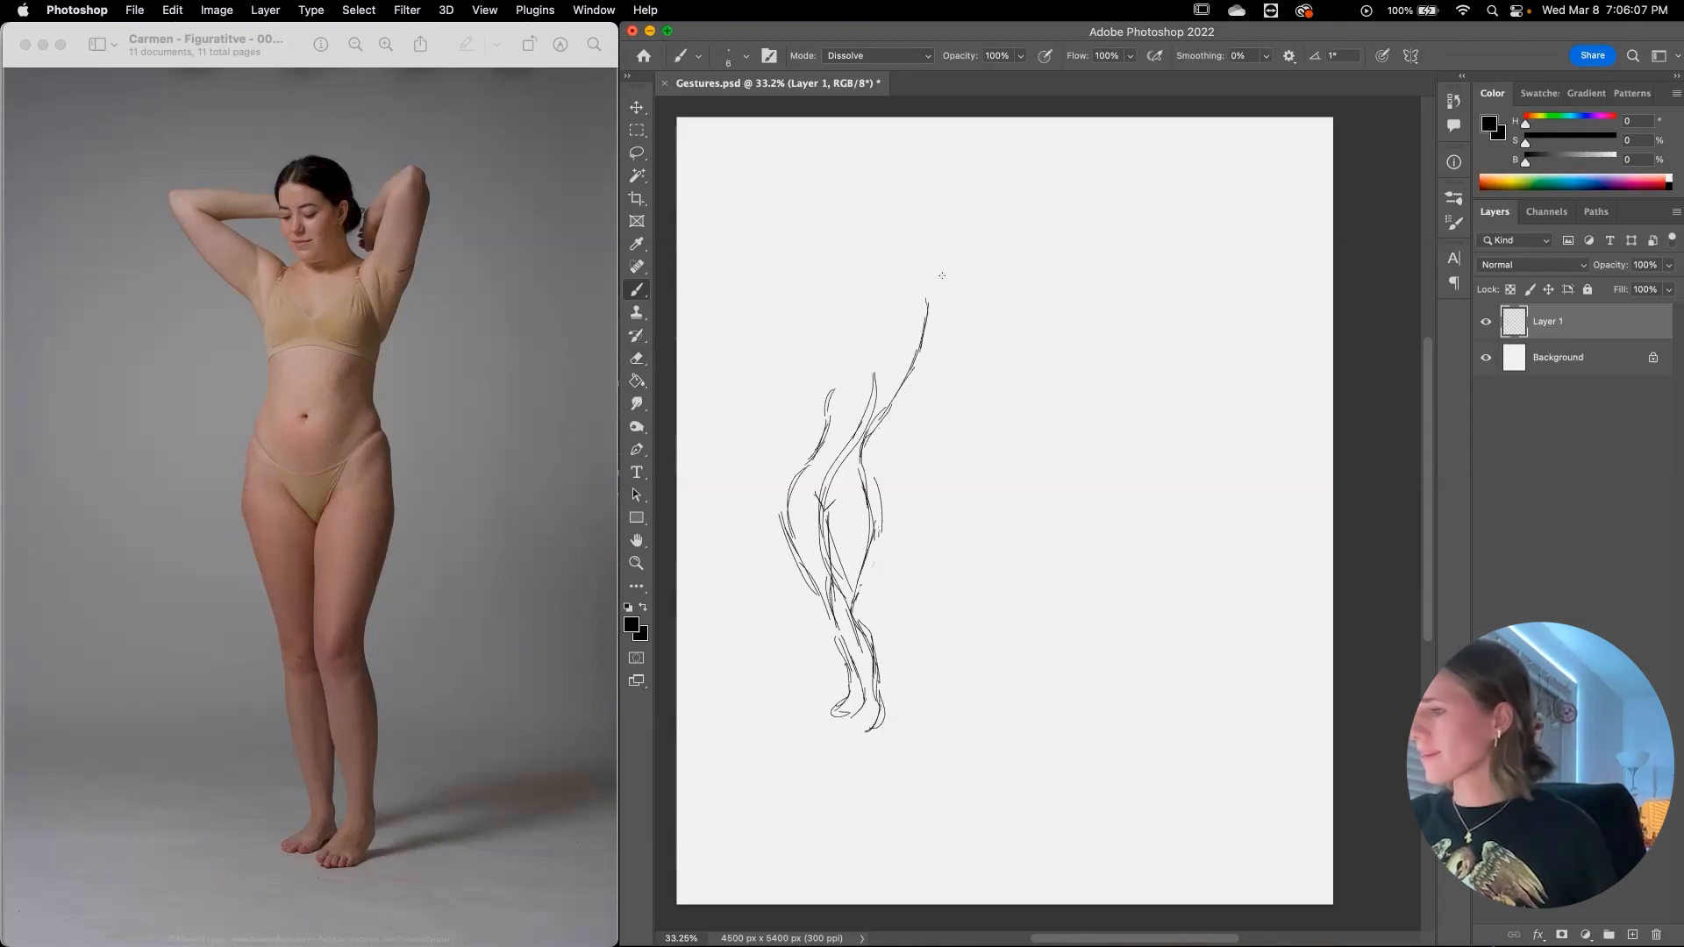
pyautogui.moveTo(833, 391); pyautogui.dragTo(784, 306)
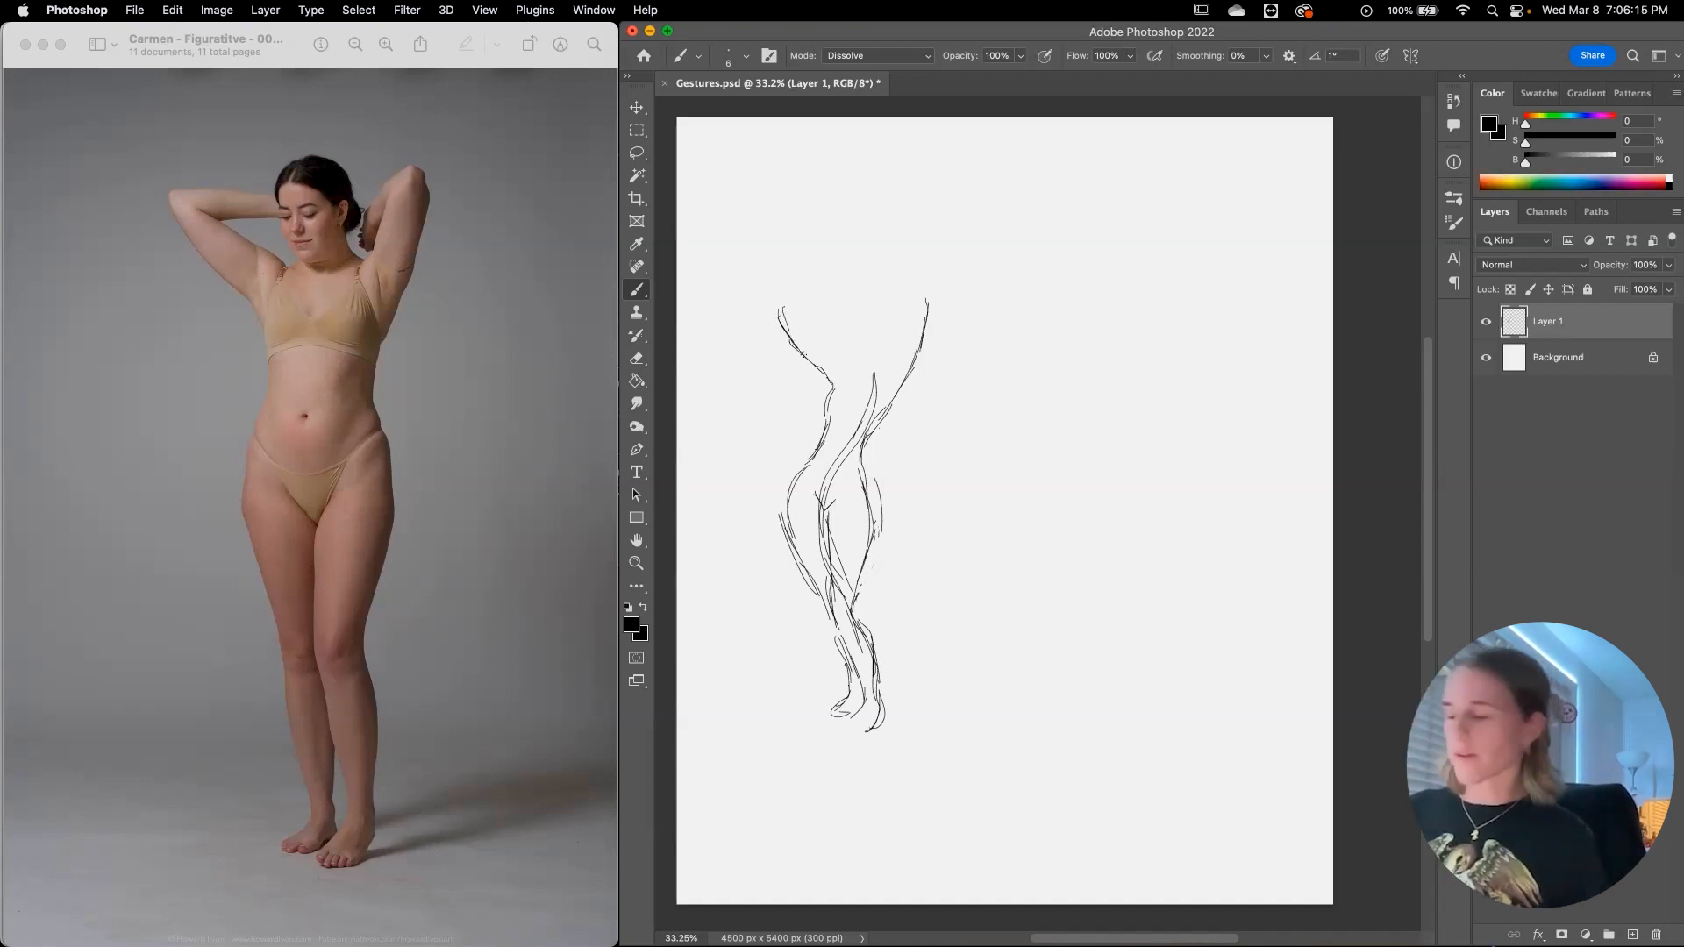
# Step: Sketch the first figure's bent forearms behind the head, along with the head outline, hair and facial marks
pyautogui.moveTo(773, 307)
pyautogui.mouseDown()
pyautogui.moveTo(919, 291)
pyautogui.moveTo(890, 336)
pyautogui.moveTo(830, 349)
pyautogui.moveTo(853, 366)
pyautogui.moveTo(839, 319)
pyautogui.moveTo(877, 296)
pyautogui.moveTo(846, 290)
pyautogui.moveTo(886, 325)
pyautogui.moveTo(880, 420)
pyautogui.mouseUp()
pyautogui.moveTo(847, 297); pyautogui.dragTo(868, 369)
pyautogui.press('super+z')
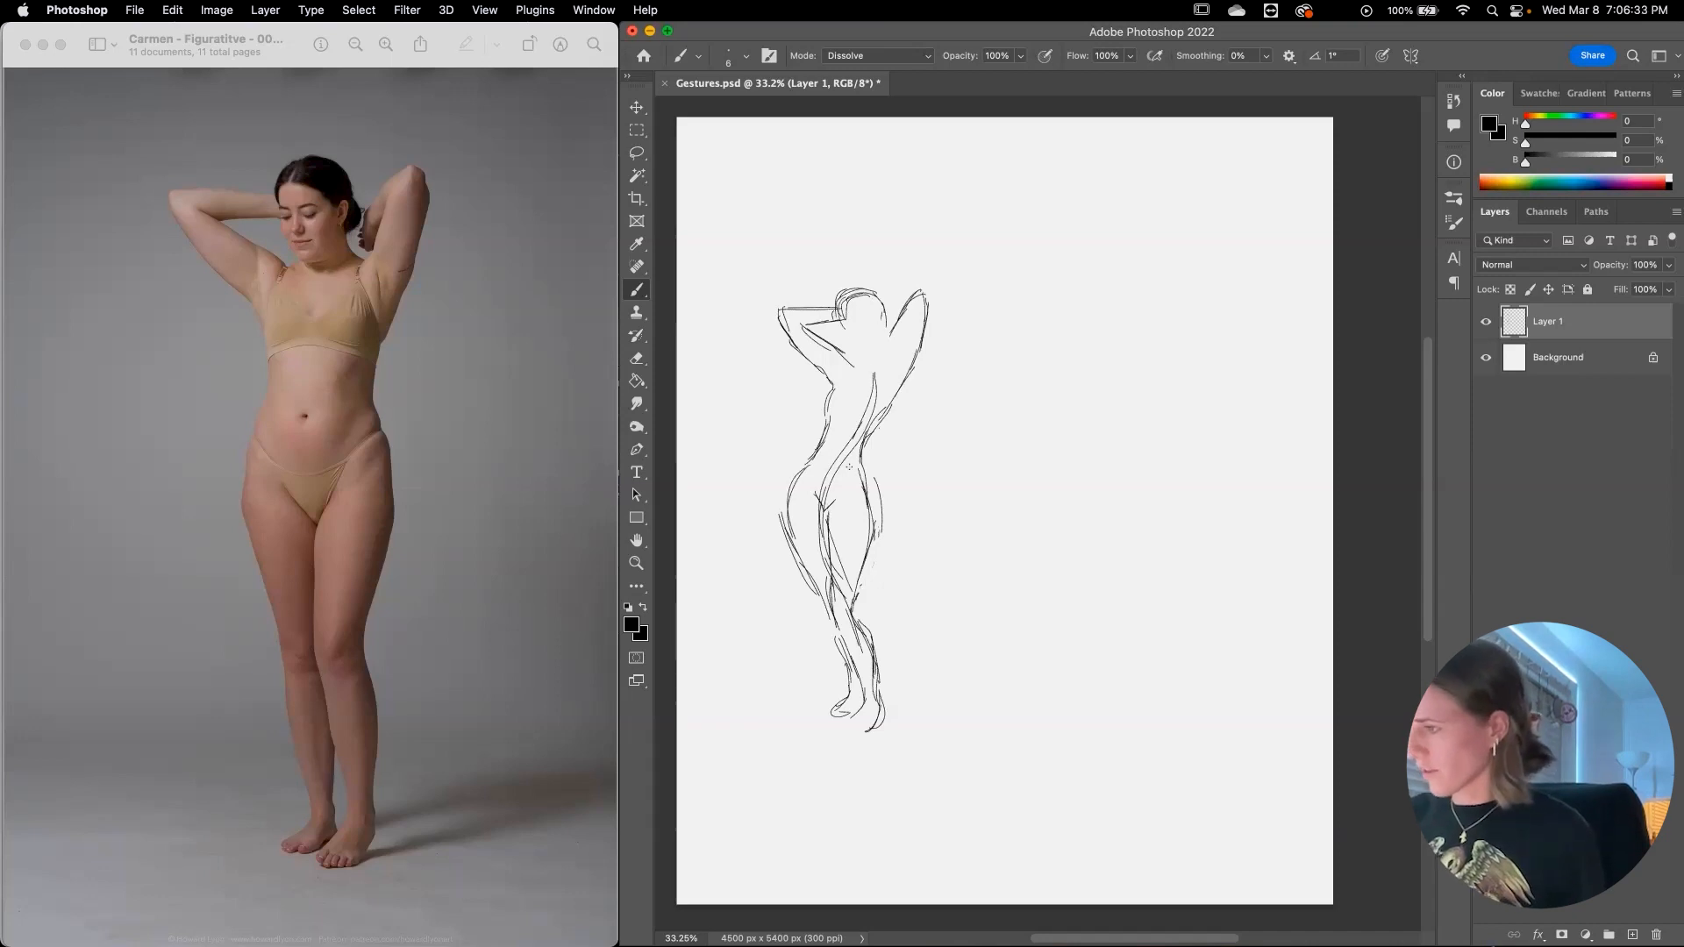
pyautogui.moveTo(846, 309)
pyautogui.mouseDown()
pyautogui.moveTo(852, 331)
pyautogui.moveTo(869, 326)
pyautogui.mouseUp()
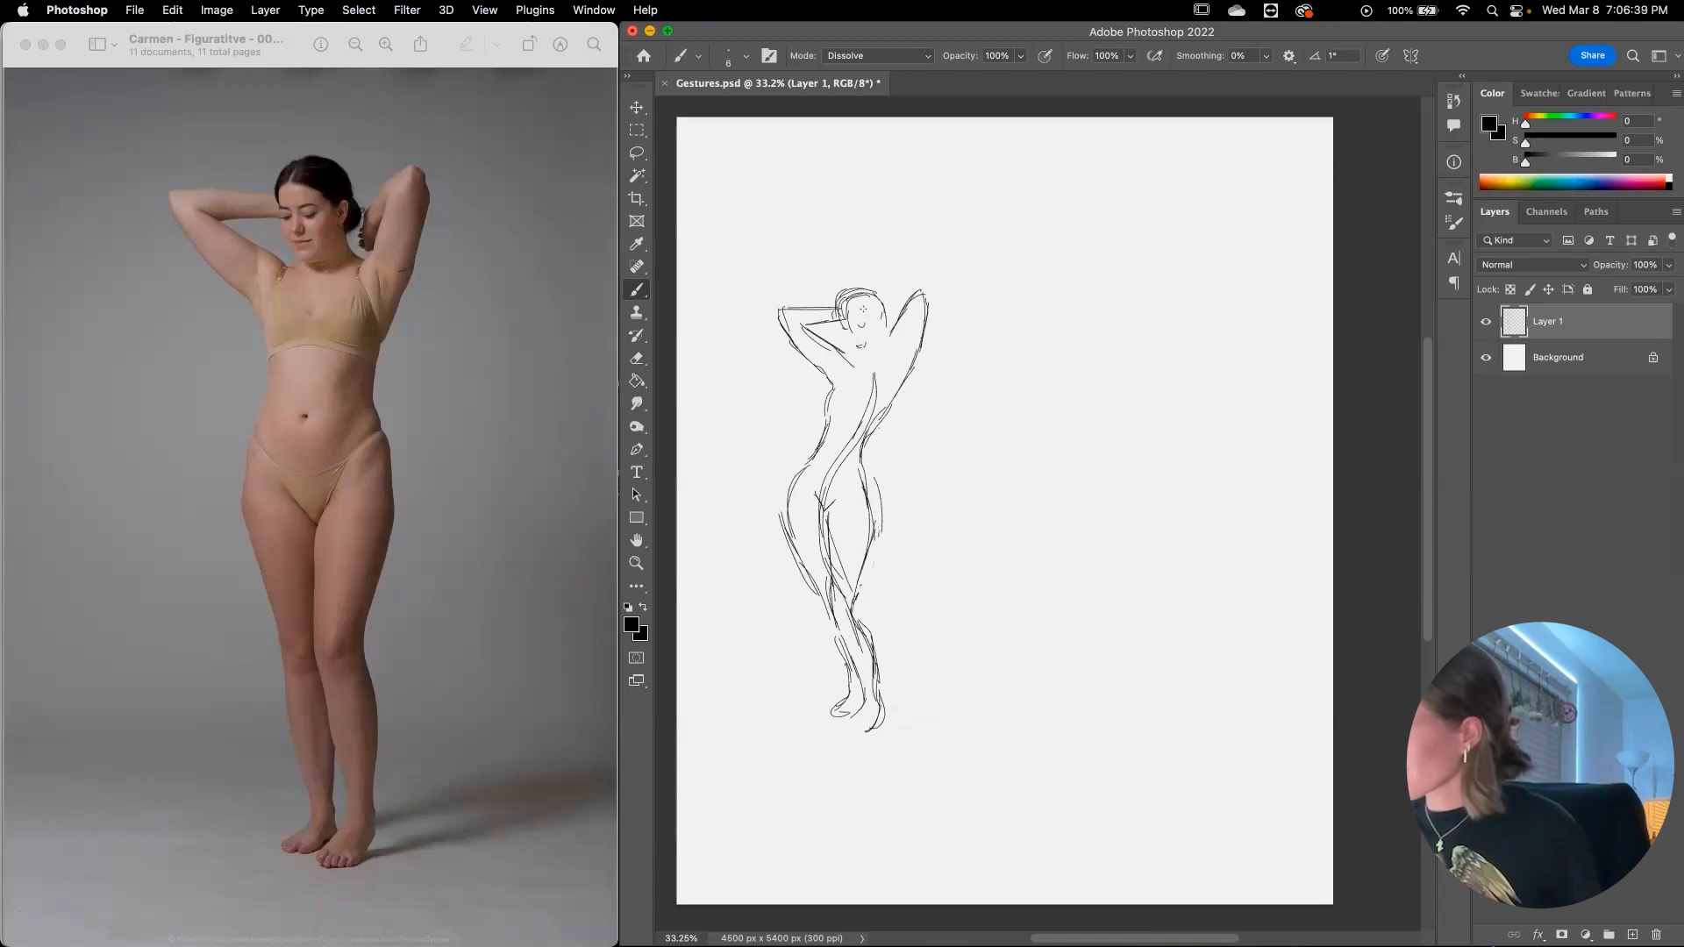
pyautogui.moveTo(866, 288); pyautogui.dragTo(887, 321)
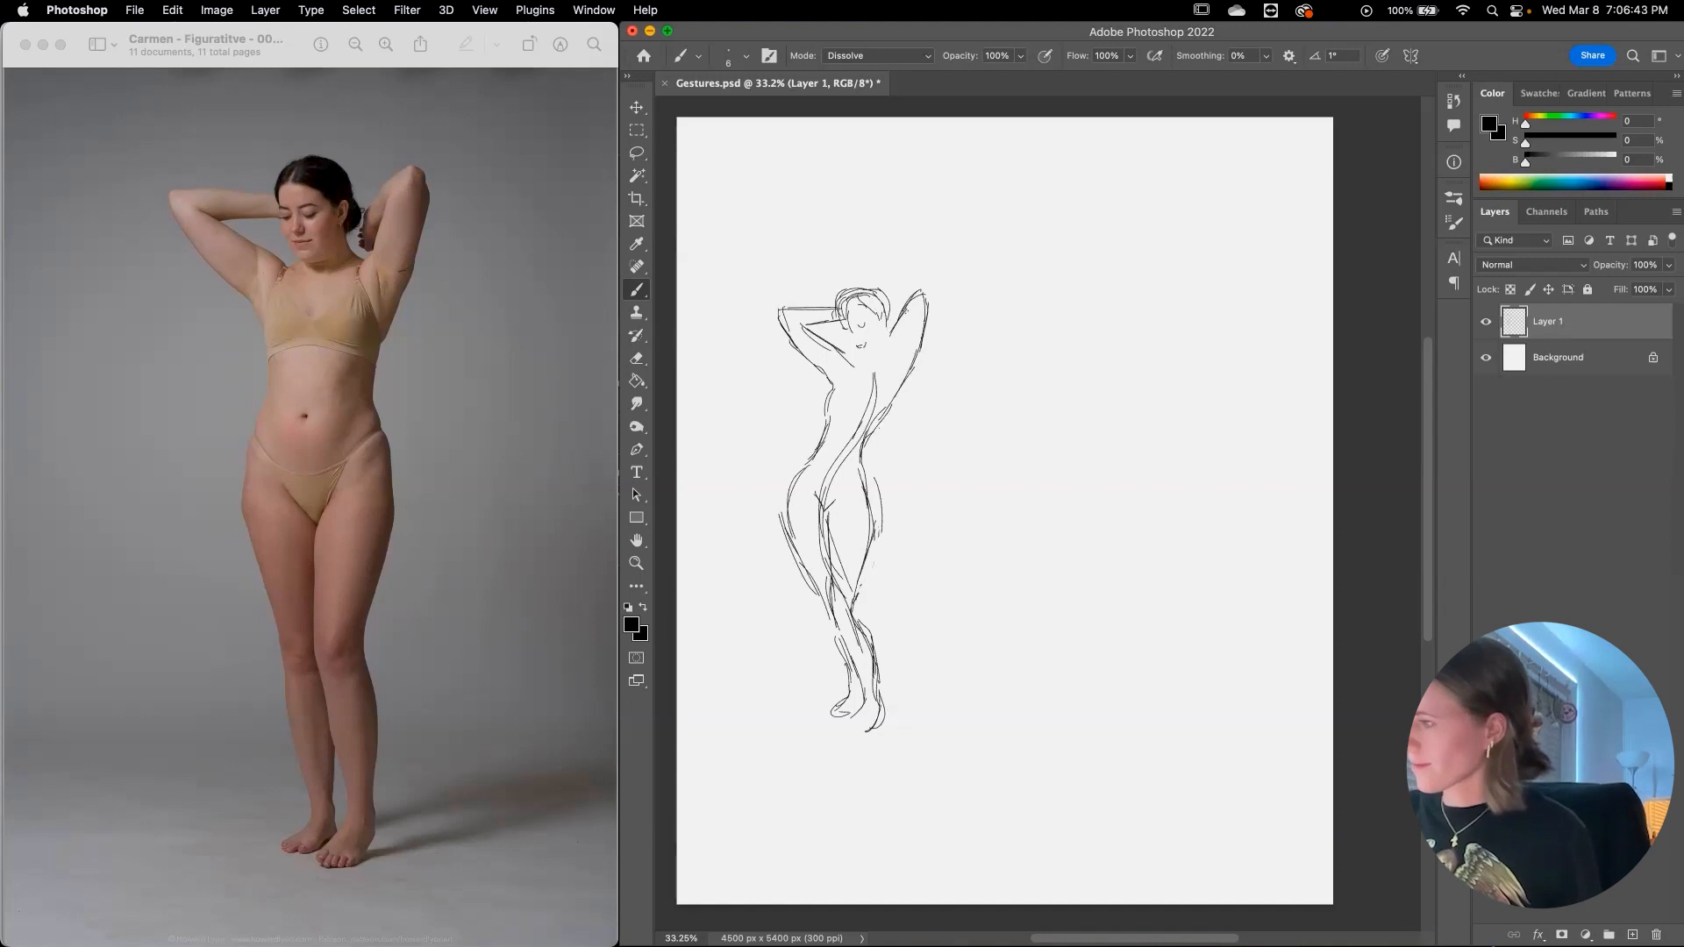
# Step: Add the first figure's armpit and chest lines, a curved waistband across the hips and a stroke up to the hair
pyautogui.moveTo(895, 351)
pyautogui.mouseDown()
pyautogui.moveTo(844, 408)
pyautogui.moveTo(876, 389)
pyautogui.mouseUp()
pyautogui.moveTo(855, 398); pyautogui.dragTo(876, 380)
pyautogui.moveTo(882, 361); pyautogui.dragTo(878, 387)
pyautogui.moveTo(809, 470); pyautogui.dragTo(852, 475)
pyautogui.moveTo(847, 358)
pyautogui.mouseDown()
pyautogui.moveTo(840, 378)
pyautogui.moveTo(833, 324)
pyautogui.moveTo(858, 289)
pyautogui.mouseUp()
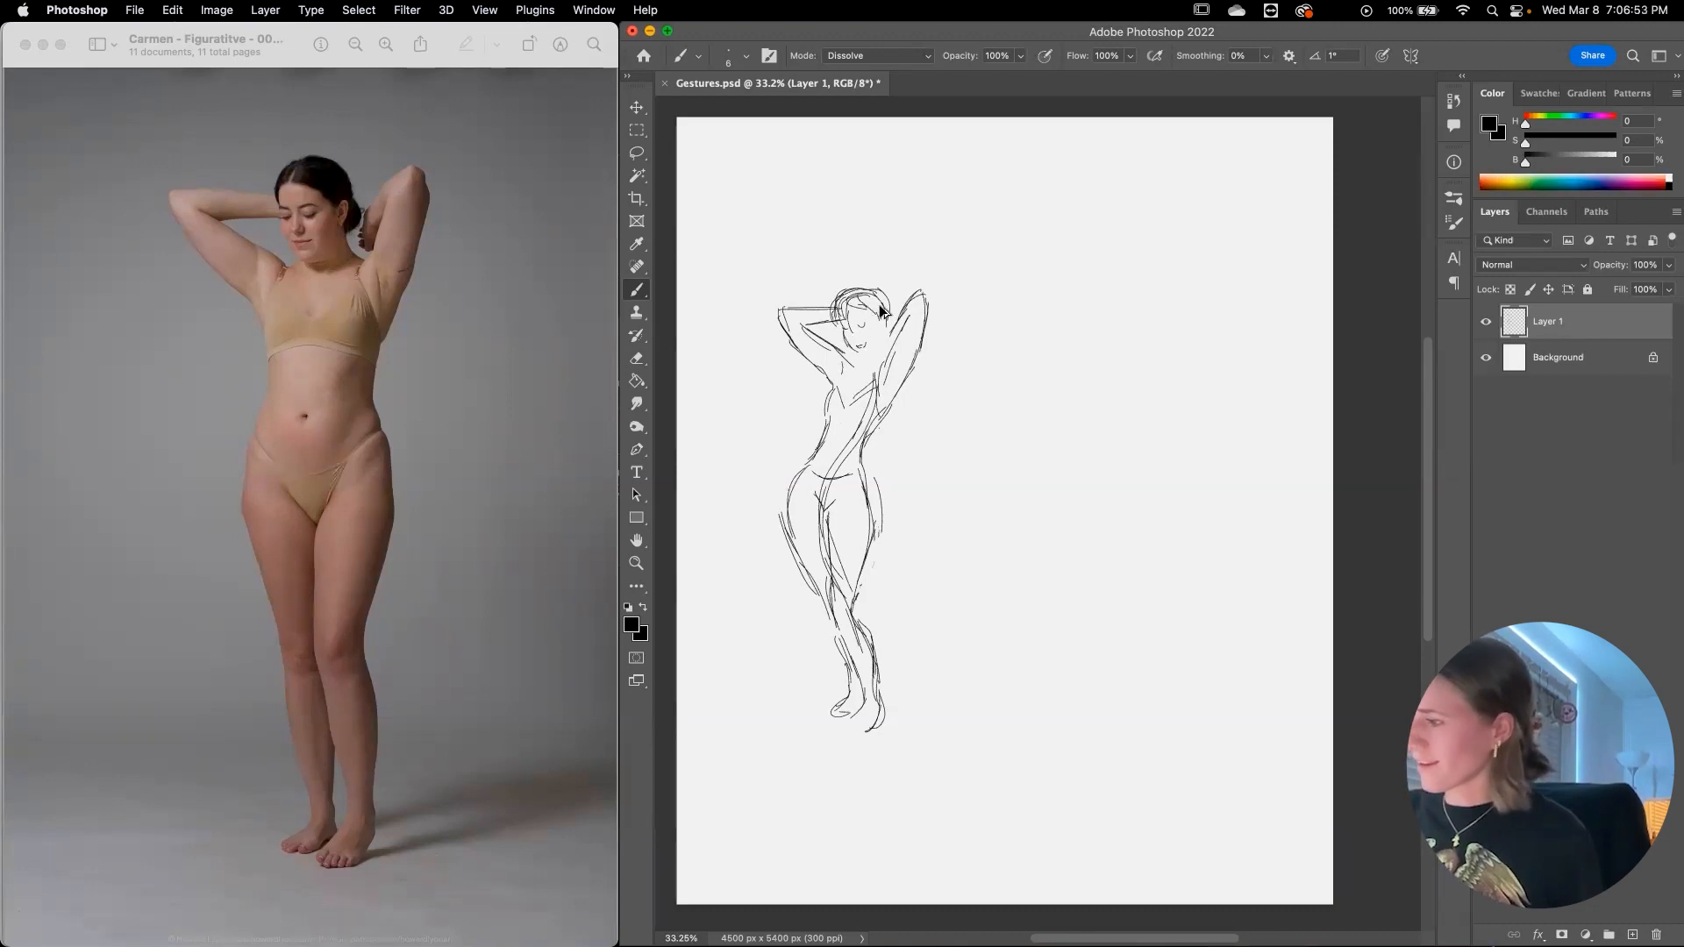
# Step: Refine the first figure's hair contour, ear and neck with short brush strokes
pyautogui.press('e')
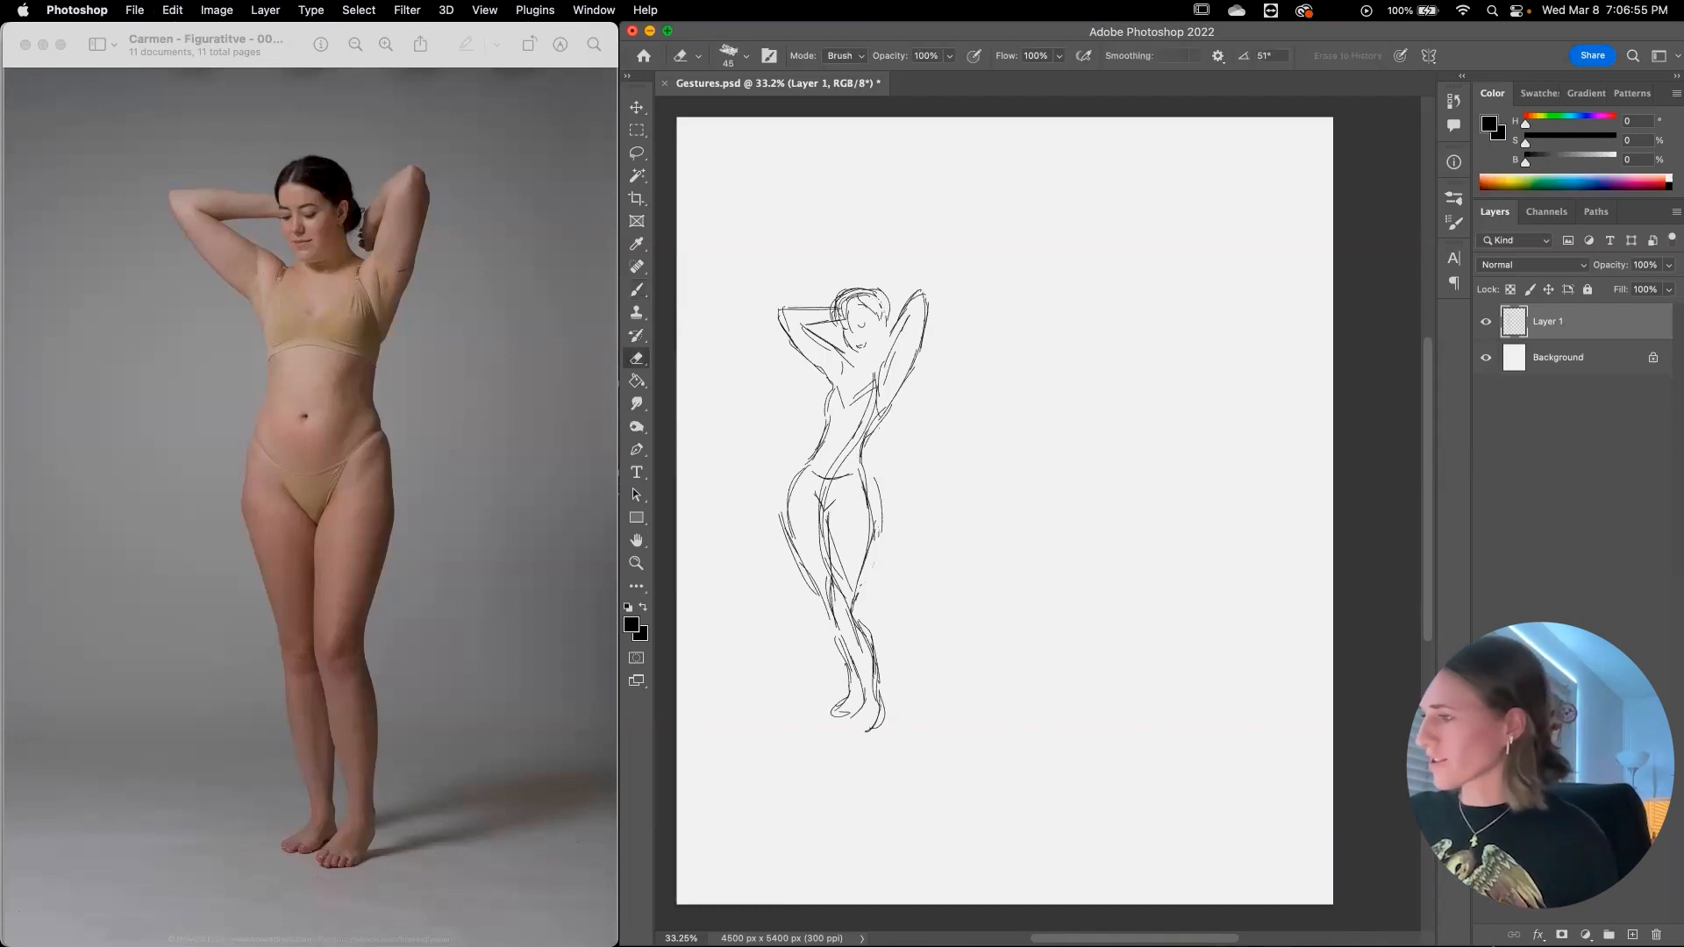
pyautogui.press('b')
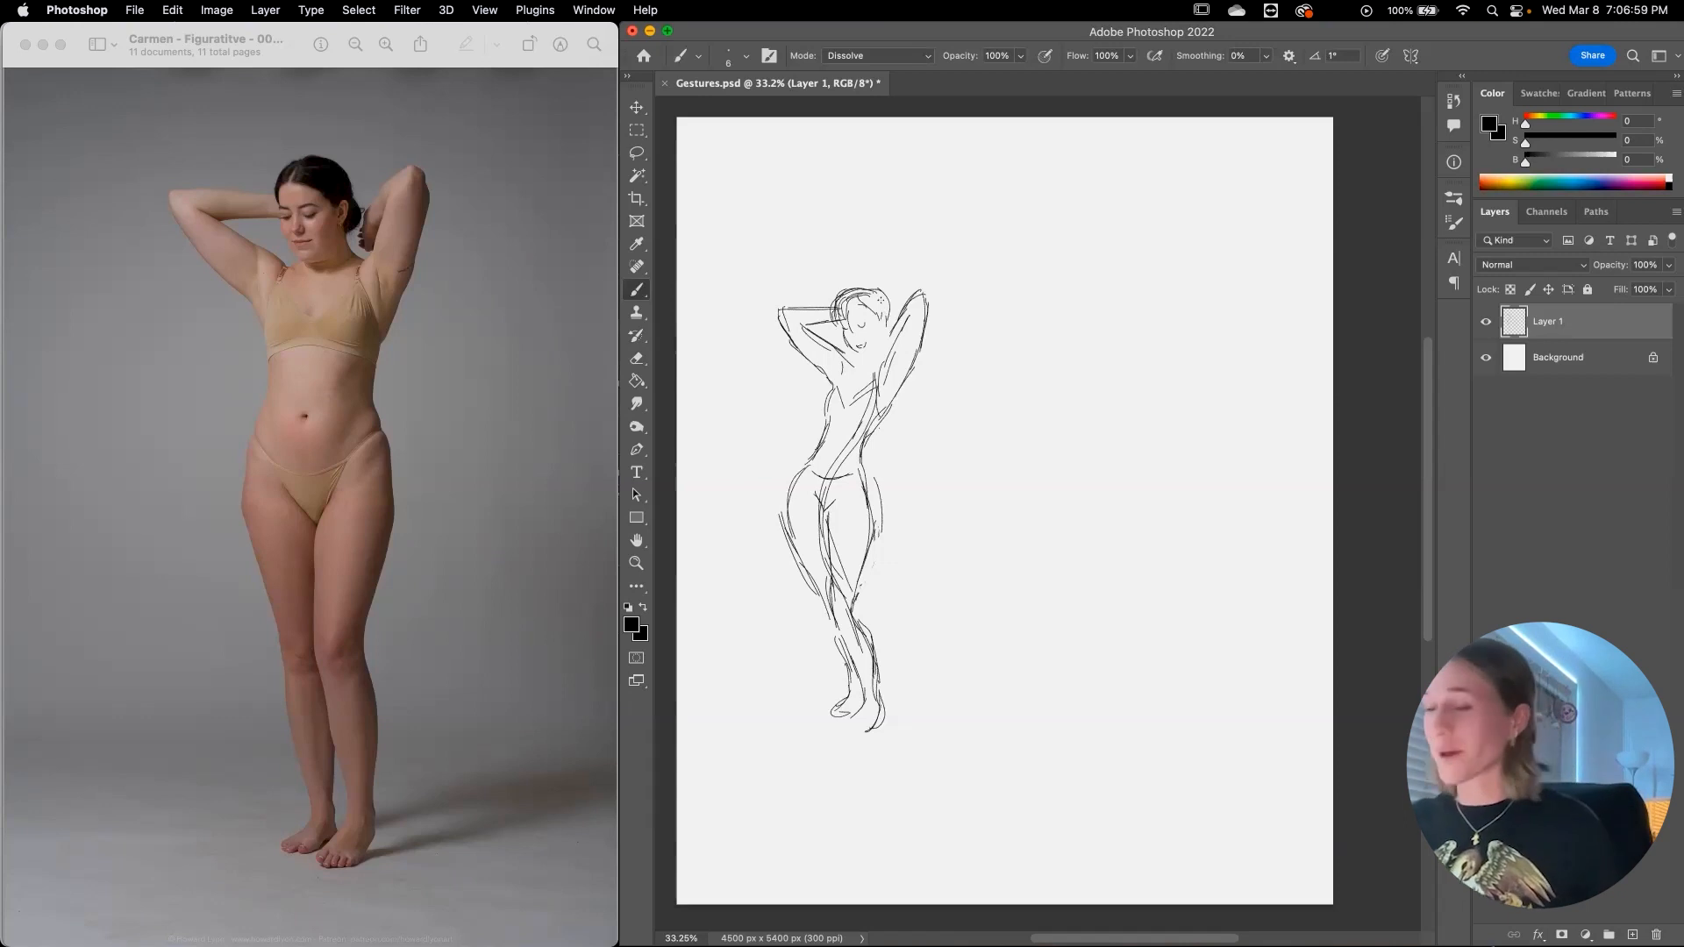
pyautogui.moveTo(862, 286); pyautogui.dragTo(892, 309)
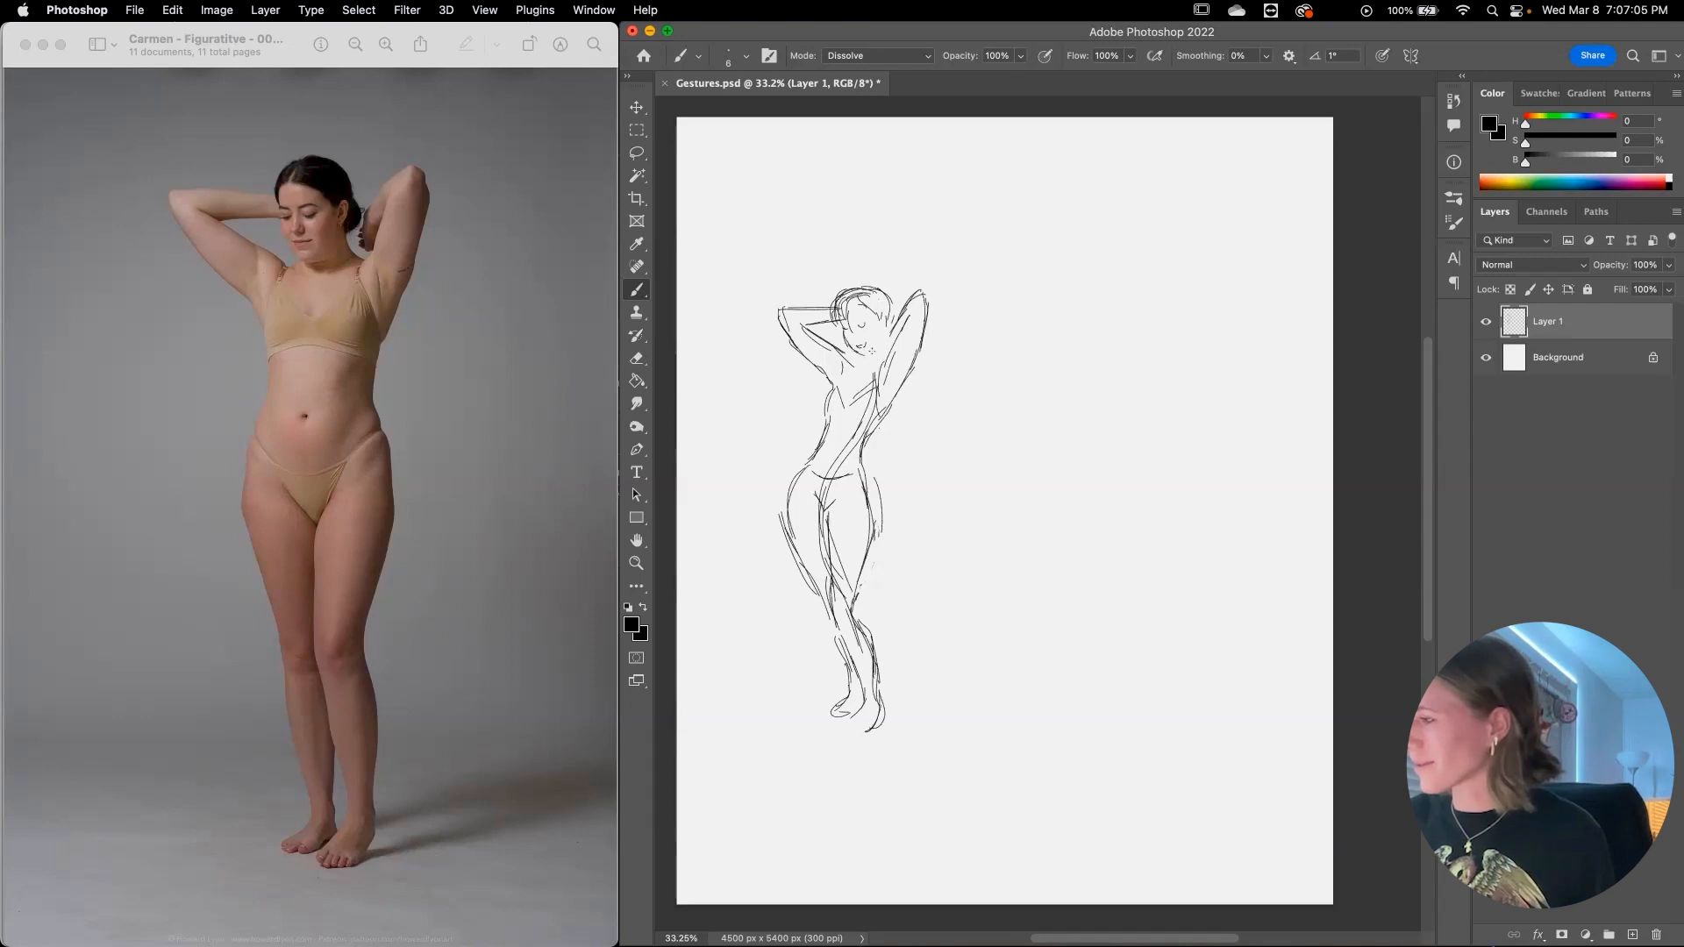
pyautogui.moveTo(879, 328); pyautogui.dragTo(892, 316)
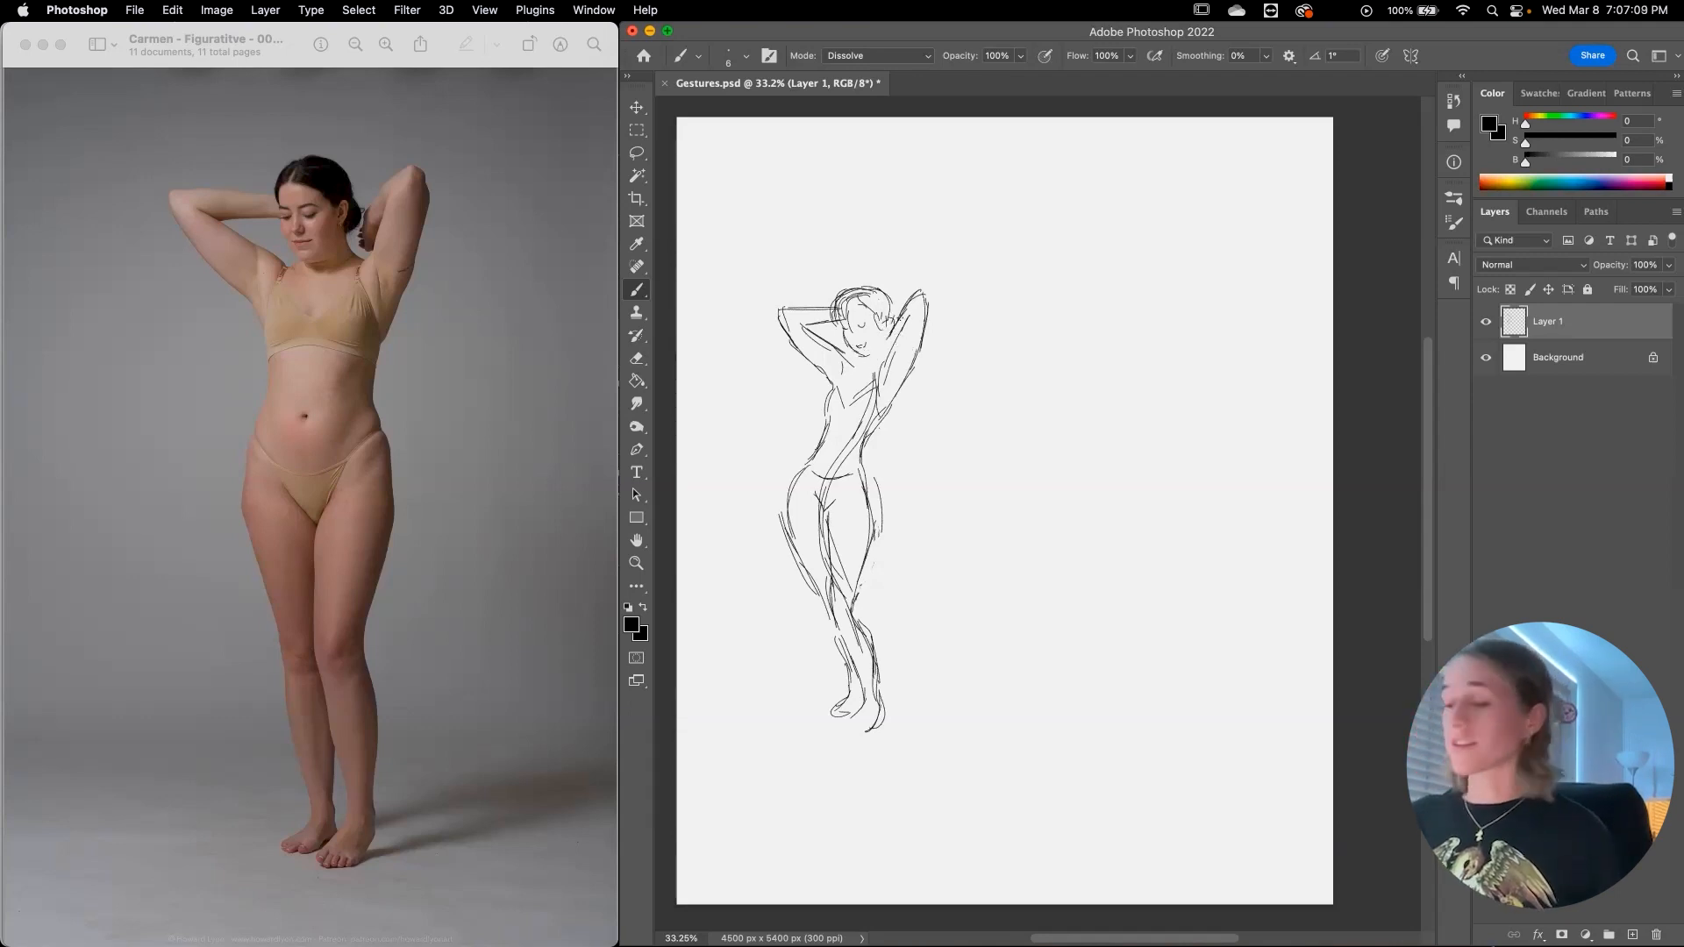
pyautogui.moveTo(880, 340); pyautogui.dragTo(878, 362)
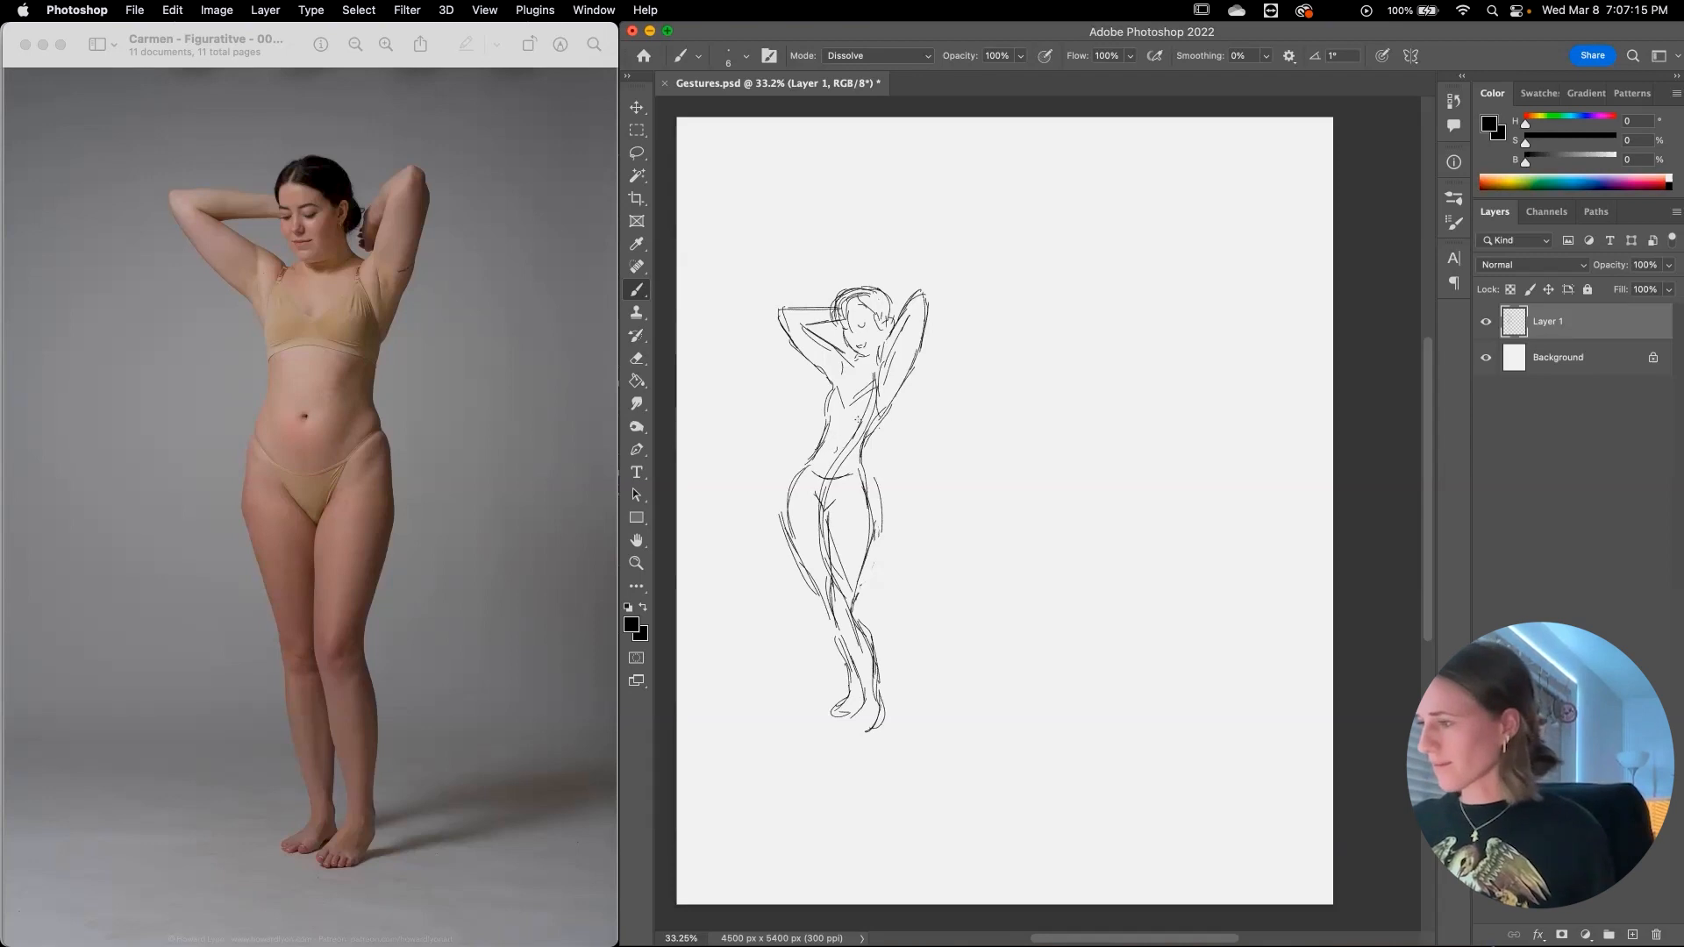
# Step: Move the first figure to the lower-left part of the canvas and switch to Preview to show the next reference pose
pyautogui.press('v')
pyautogui.moveTo(917, 608); pyautogui.dragTo(867, 748)
pyautogui.click(373, 431)
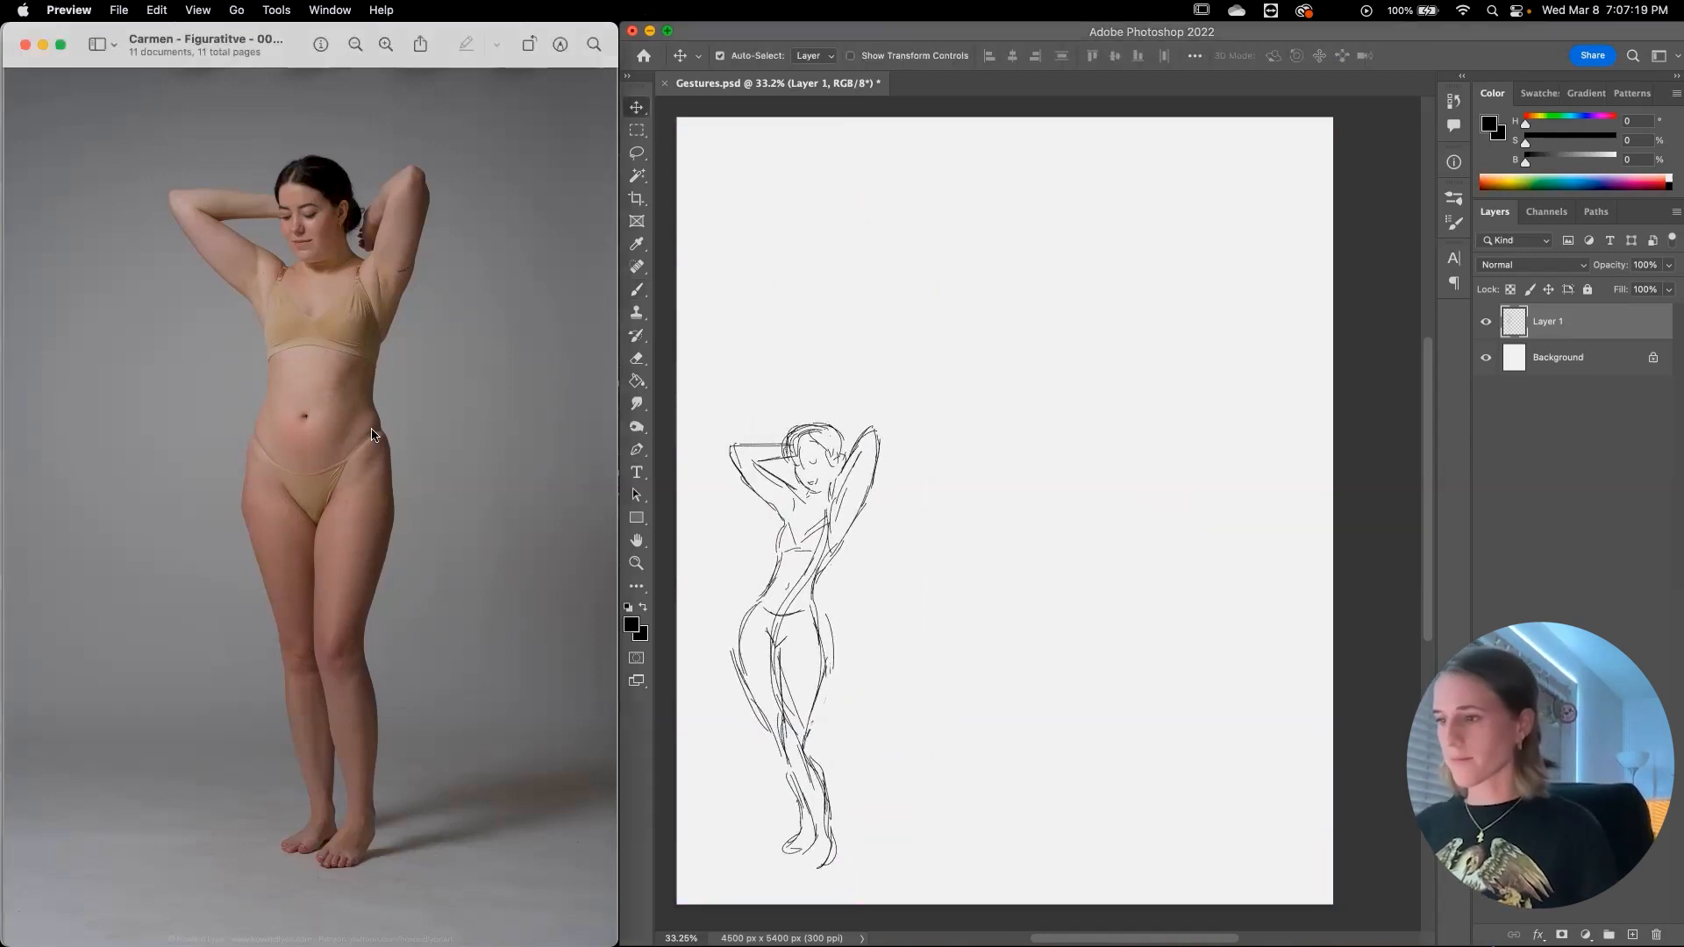
pyautogui.press('Down')
# Step: Return to Photoshop and brush a long curved line of action beside the first figure, with an oval for the pelvis
pyautogui.click(907, 614)
pyautogui.press('b')
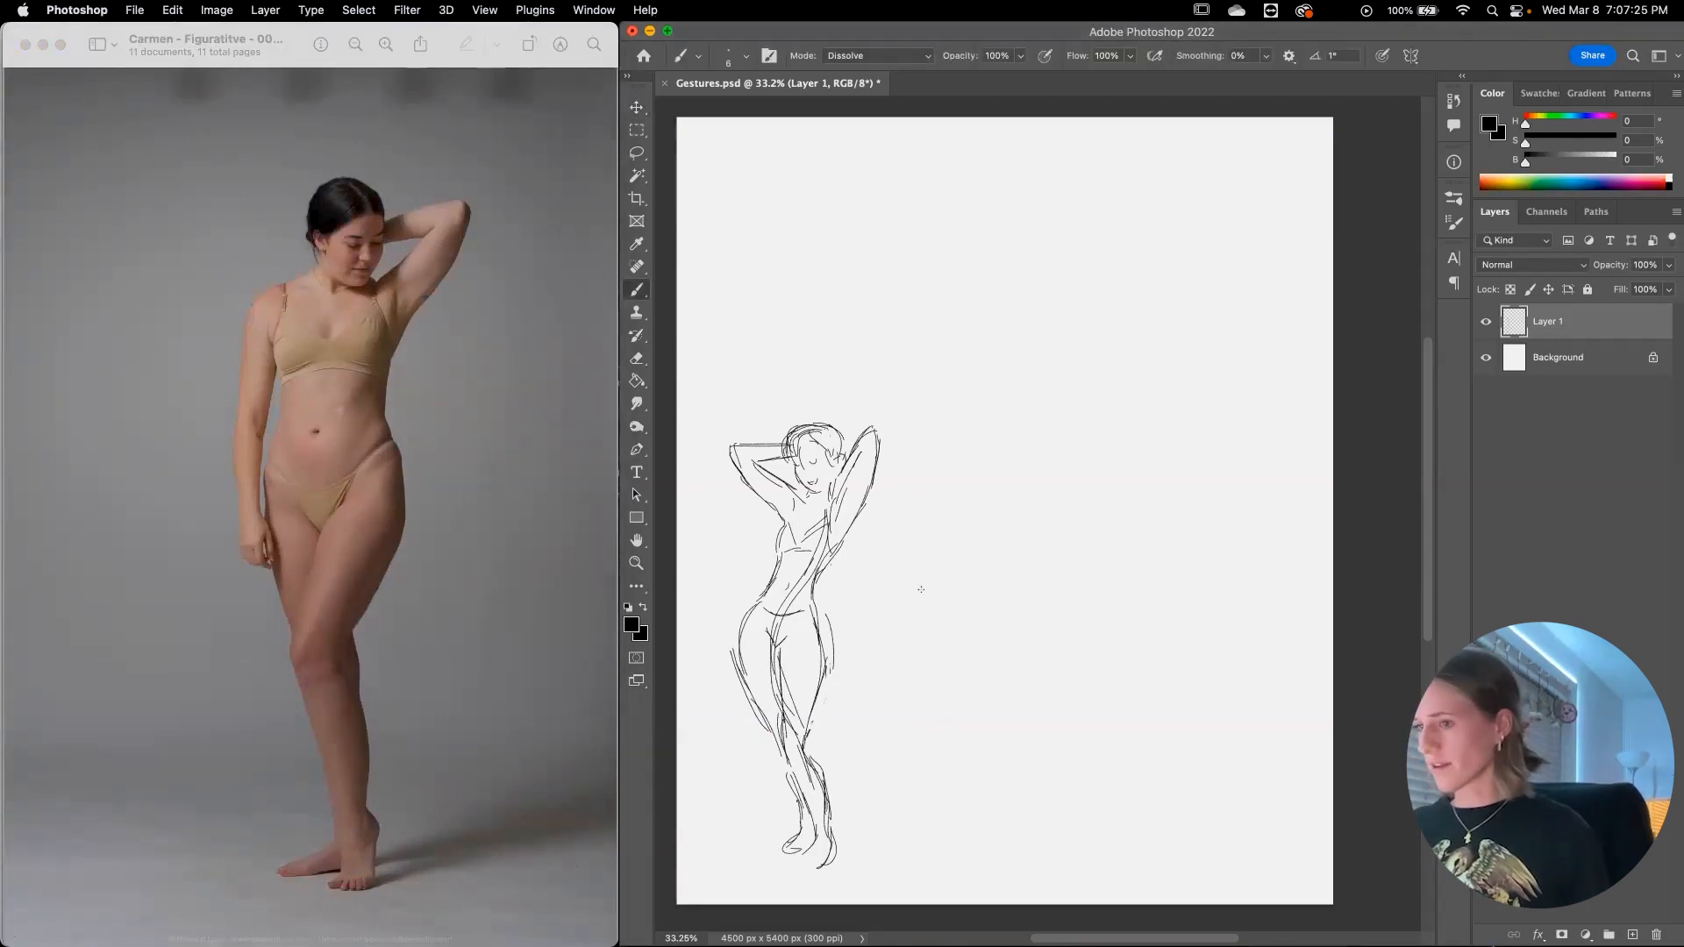
pyautogui.moveTo(920, 669); pyautogui.dragTo(918, 593)
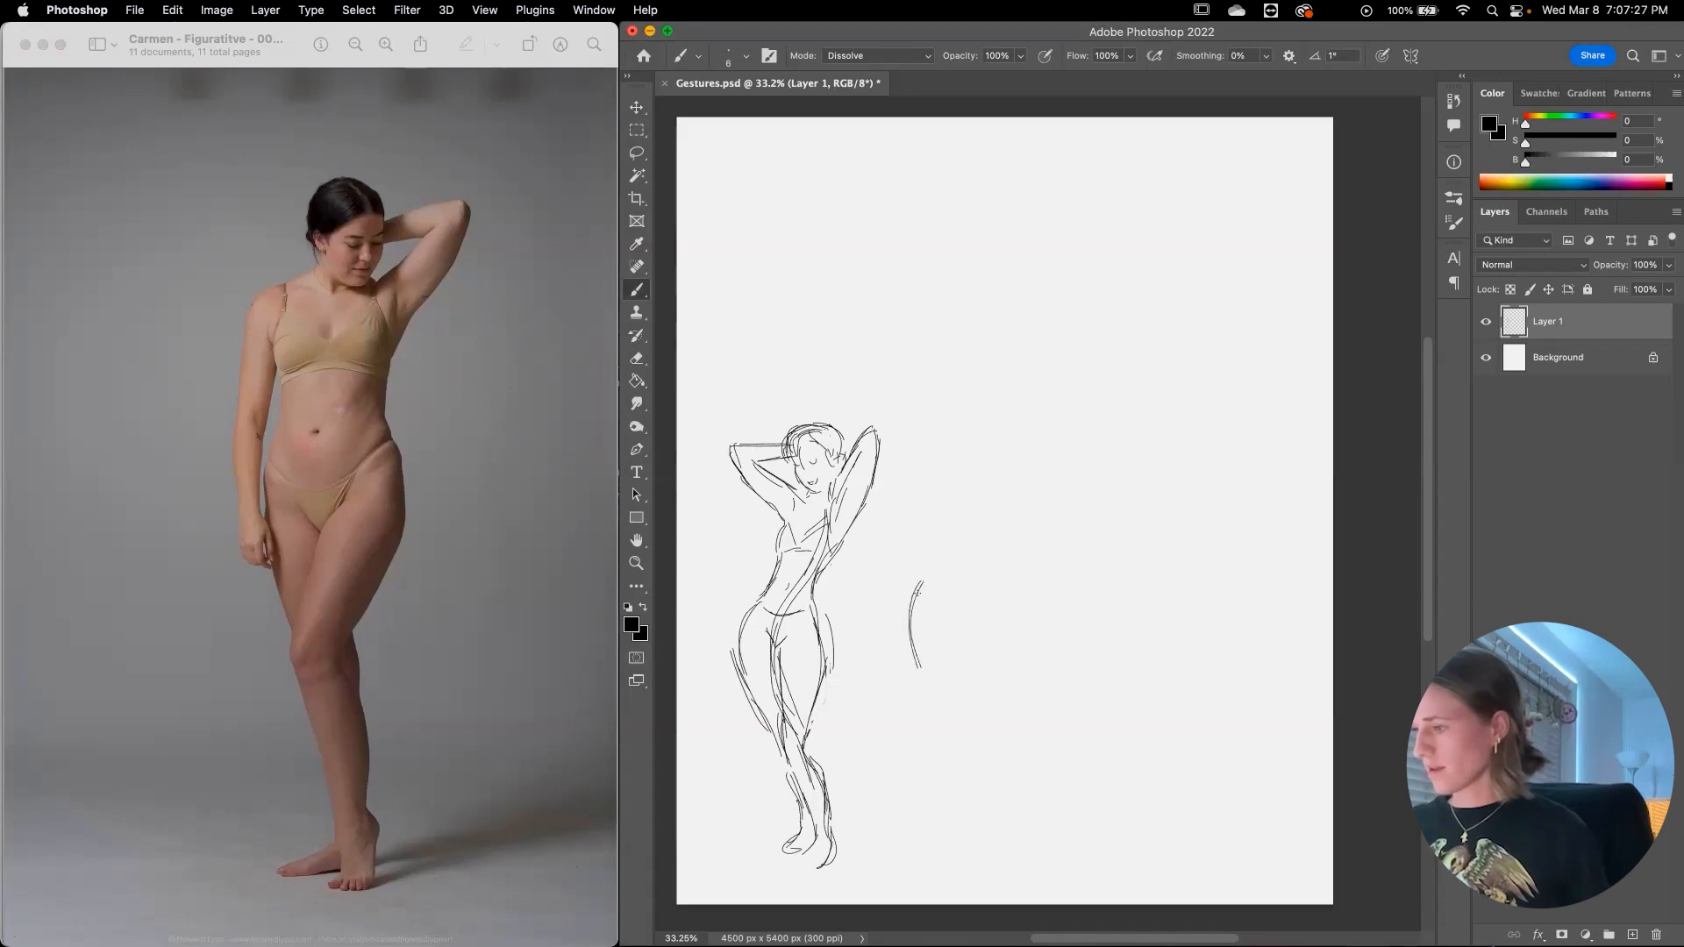
pyautogui.moveTo(927, 548)
pyautogui.mouseDown()
pyautogui.moveTo(914, 614)
pyautogui.moveTo(947, 754)
pyautogui.mouseUp()
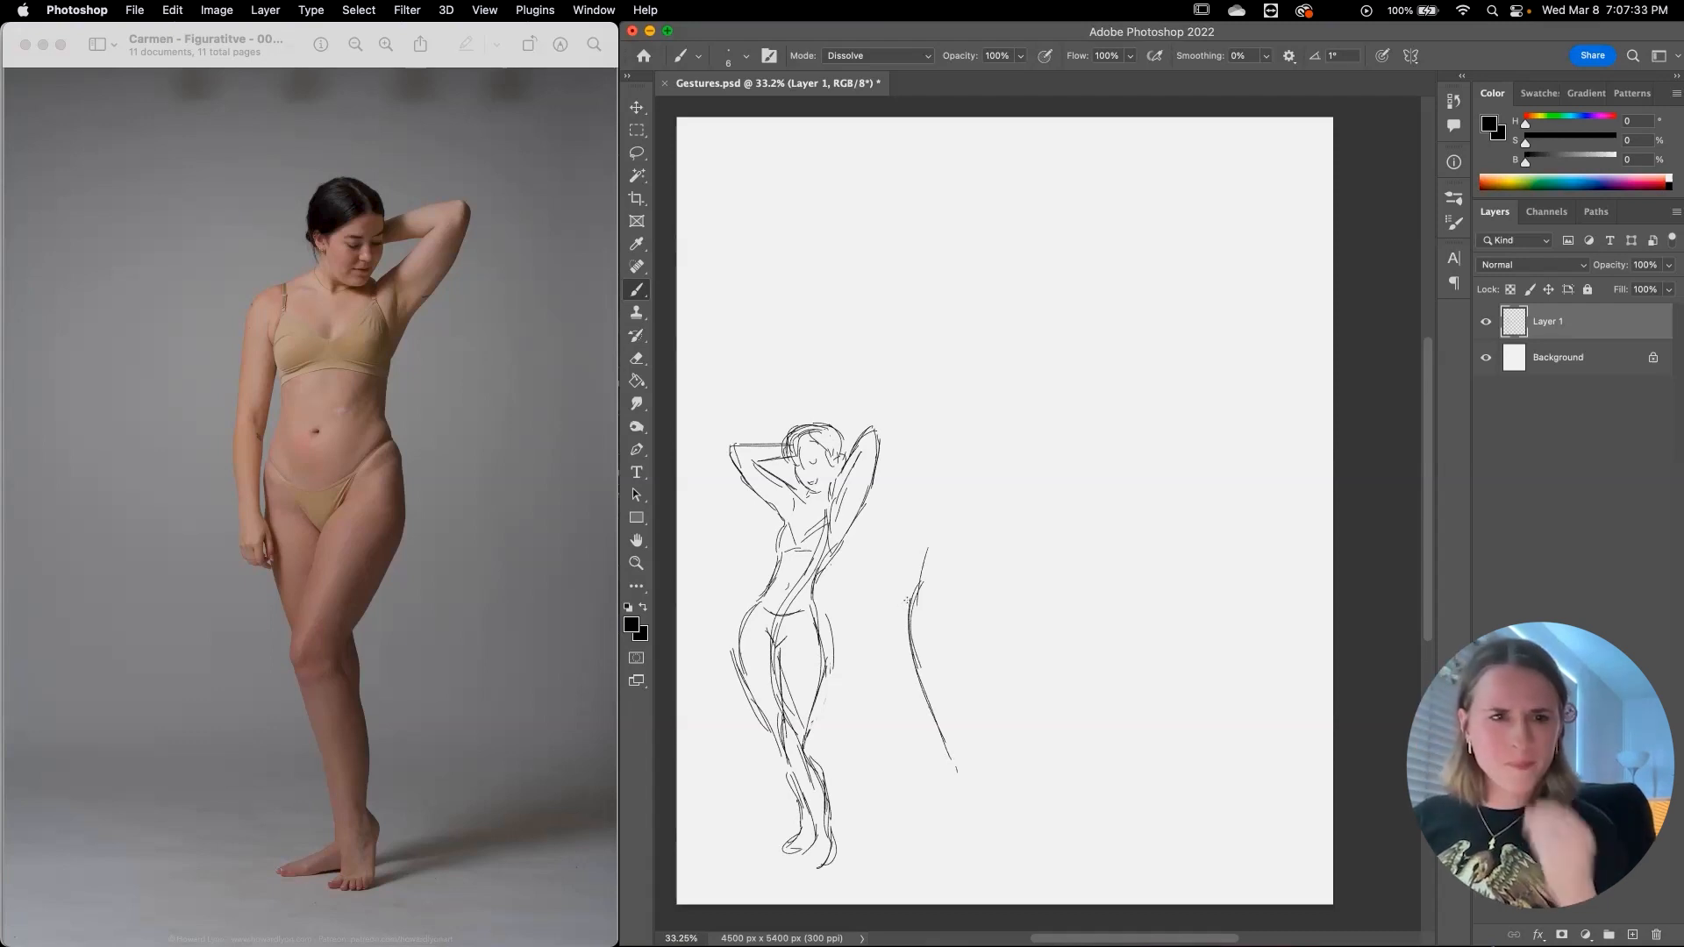
pyautogui.moveTo(912, 598)
pyautogui.mouseDown()
pyautogui.moveTo(900, 638)
pyautogui.moveTo(931, 599)
pyautogui.mouseUp()
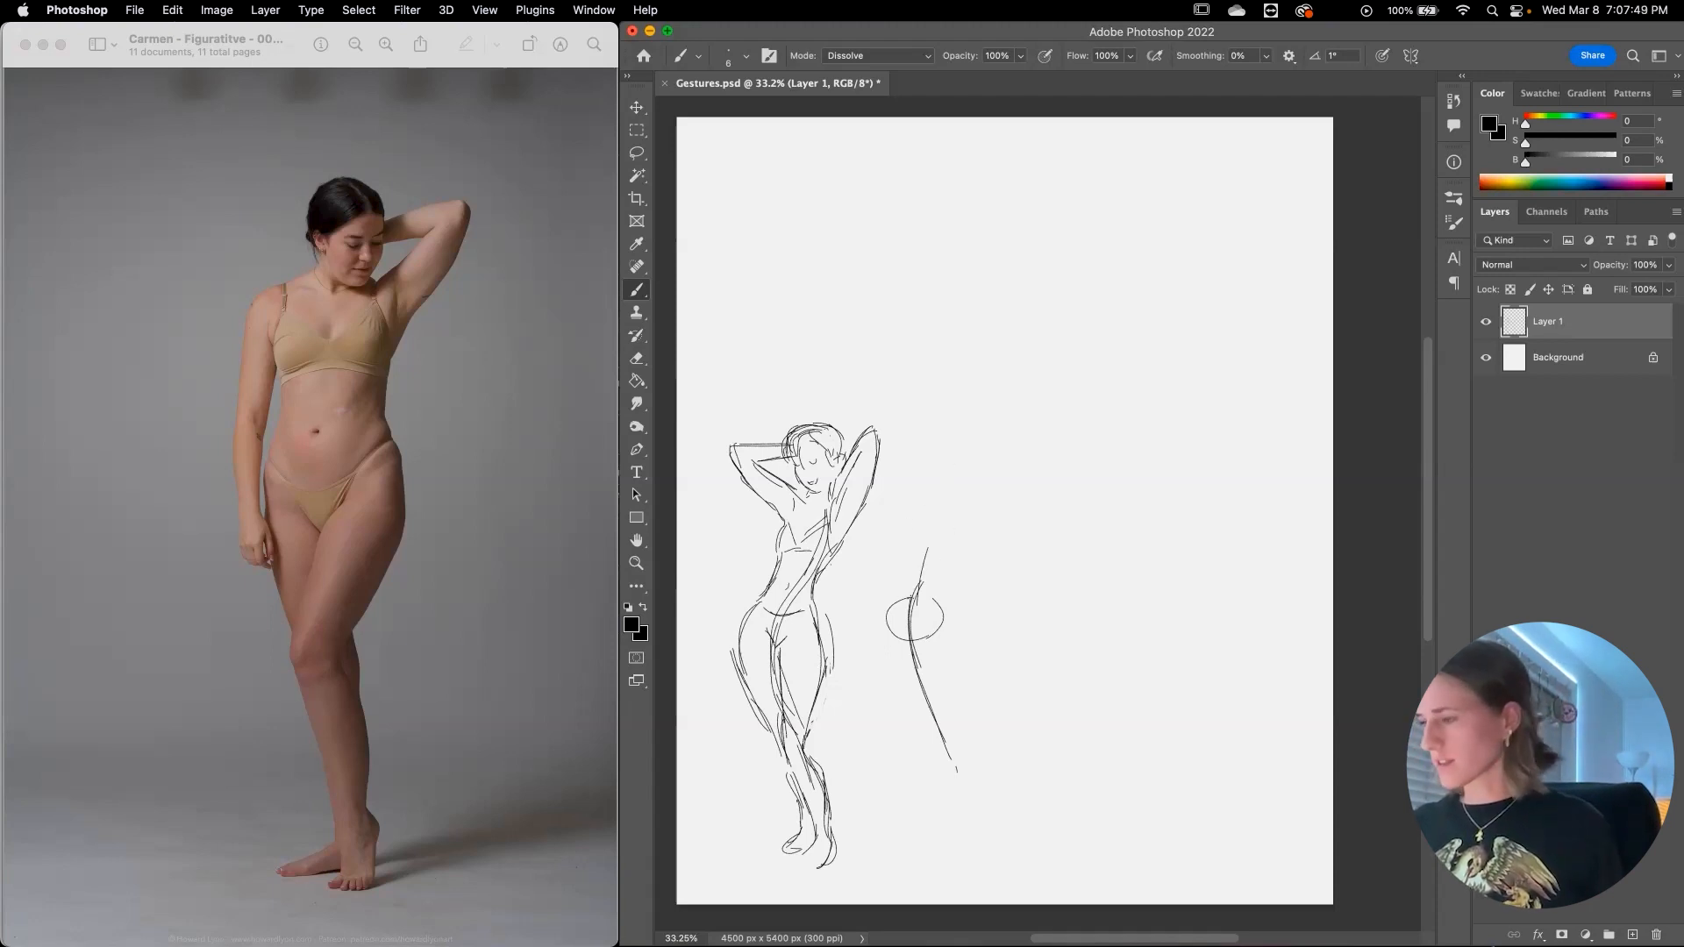
pyautogui.moveTo(884, 616); pyautogui.dragTo(943, 600)
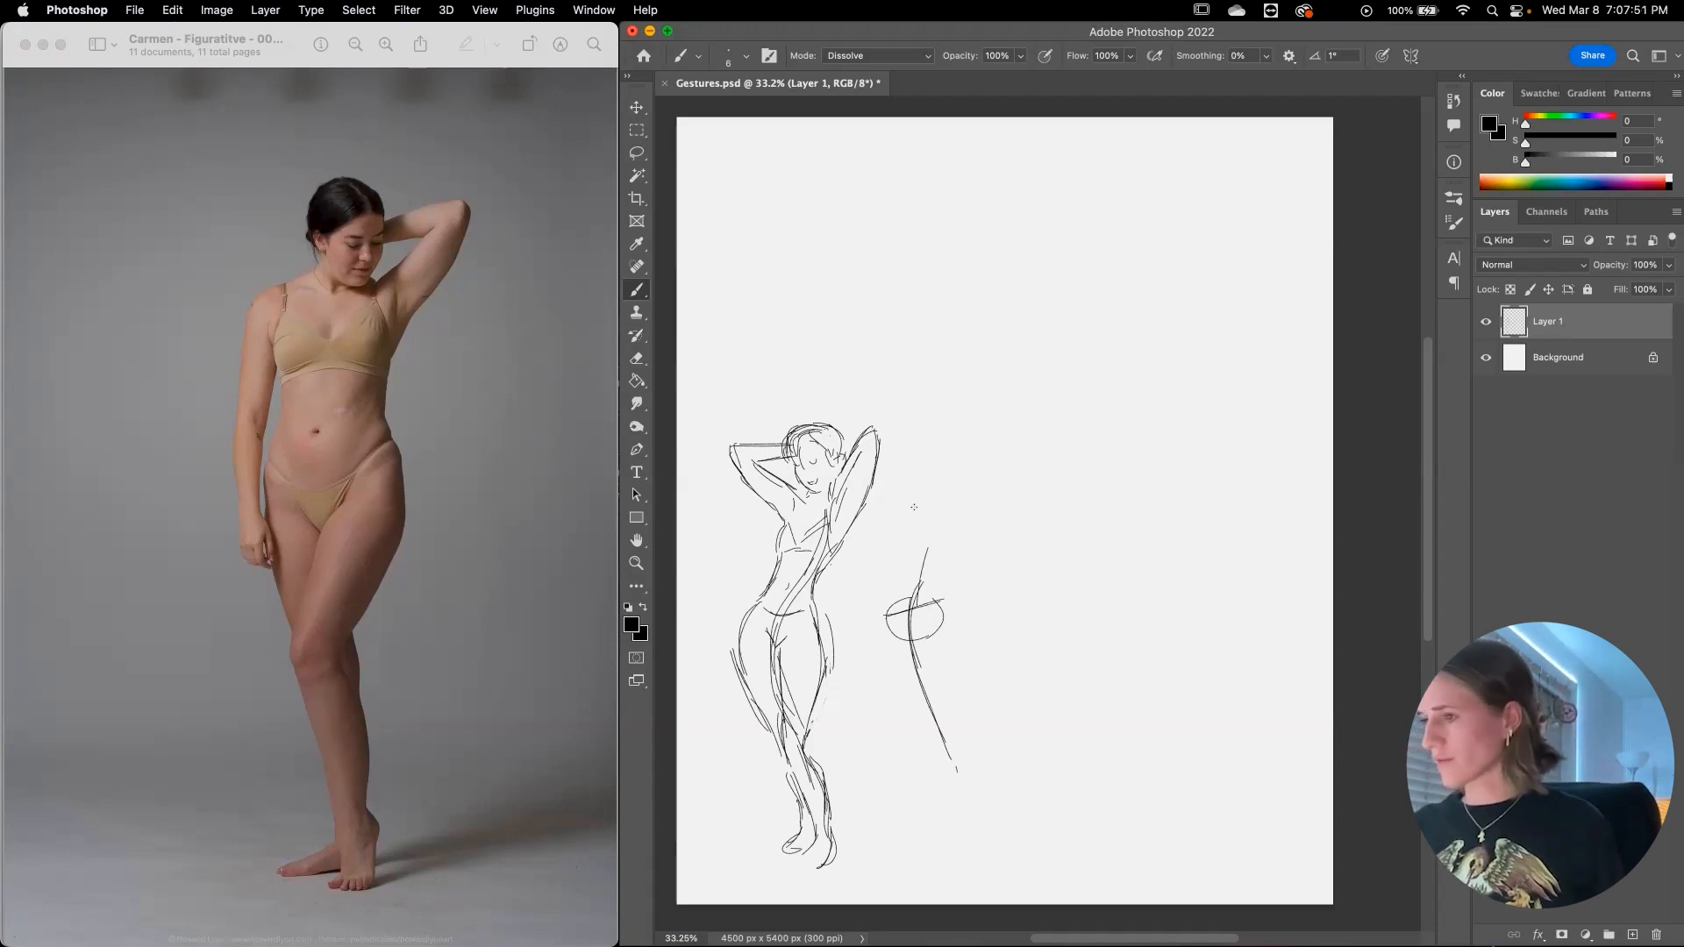
pyautogui.moveTo(905, 504); pyautogui.dragTo(958, 518)
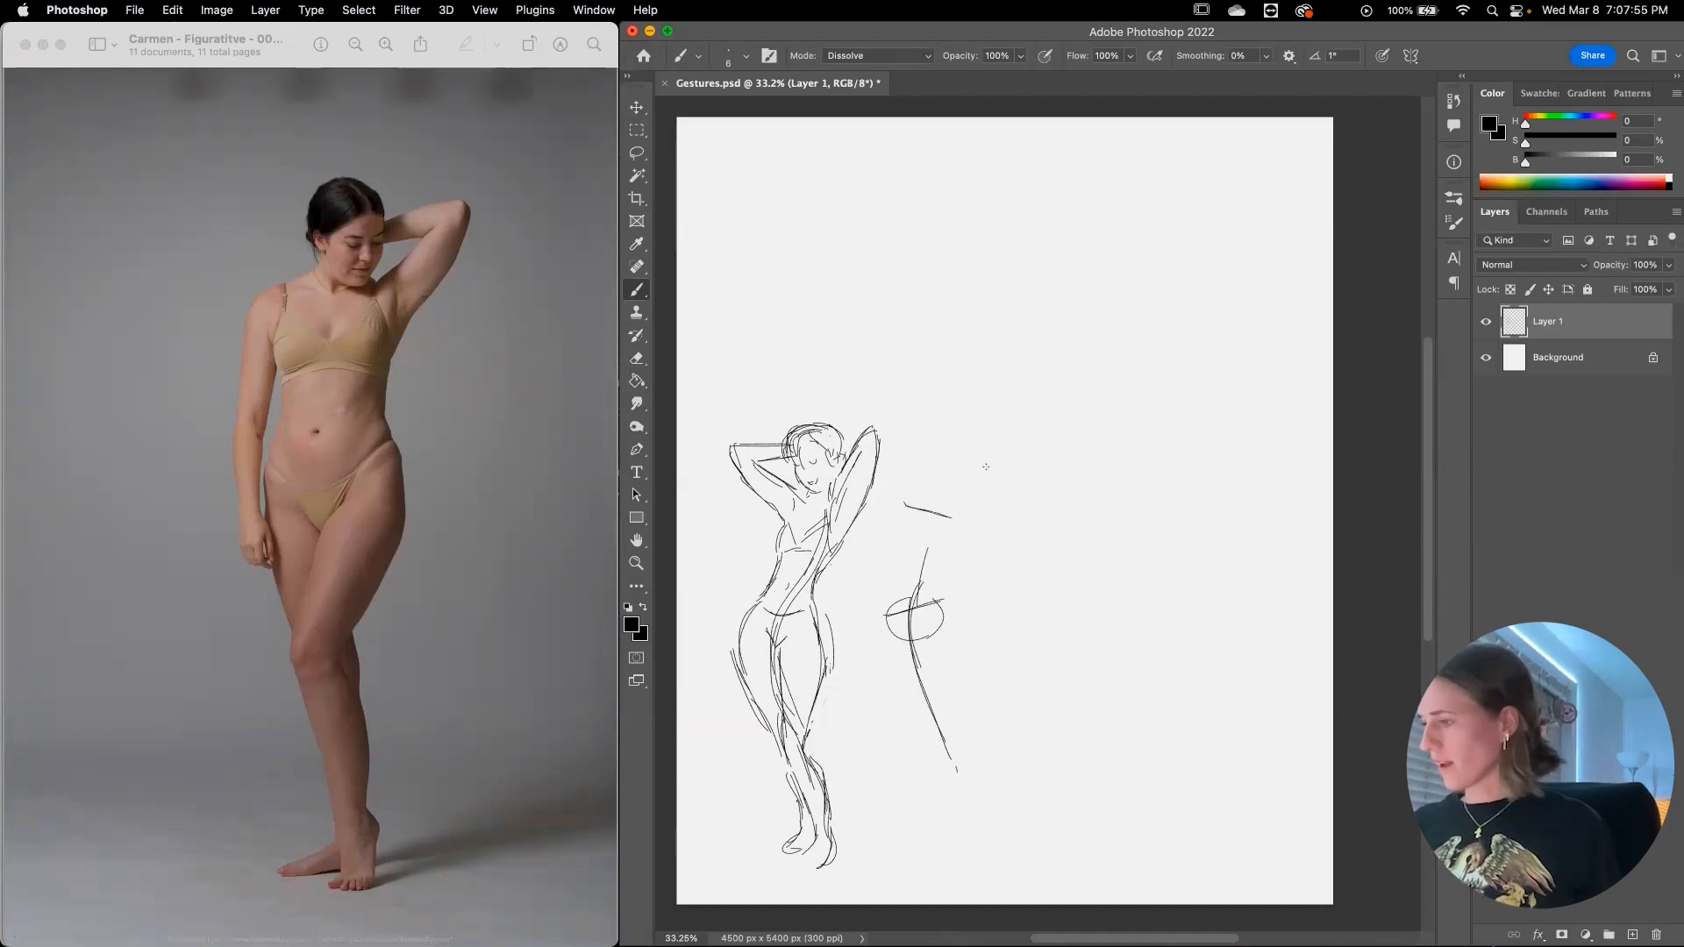
pyautogui.moveTo(965, 423); pyautogui.dragTo(1005, 452)
pyautogui.moveTo(910, 740); pyautogui.dragTo(953, 713)
pyautogui.moveTo(982, 832); pyautogui.dragTo(1007, 784)
pyautogui.moveTo(992, 420)
pyautogui.mouseDown()
pyautogui.moveTo(914, 605)
pyautogui.moveTo(1028, 843)
pyautogui.mouseUp()
pyautogui.press('super+z')
pyautogui.press('super+z')
pyautogui.press('super+z')
pyautogui.press('super+z')
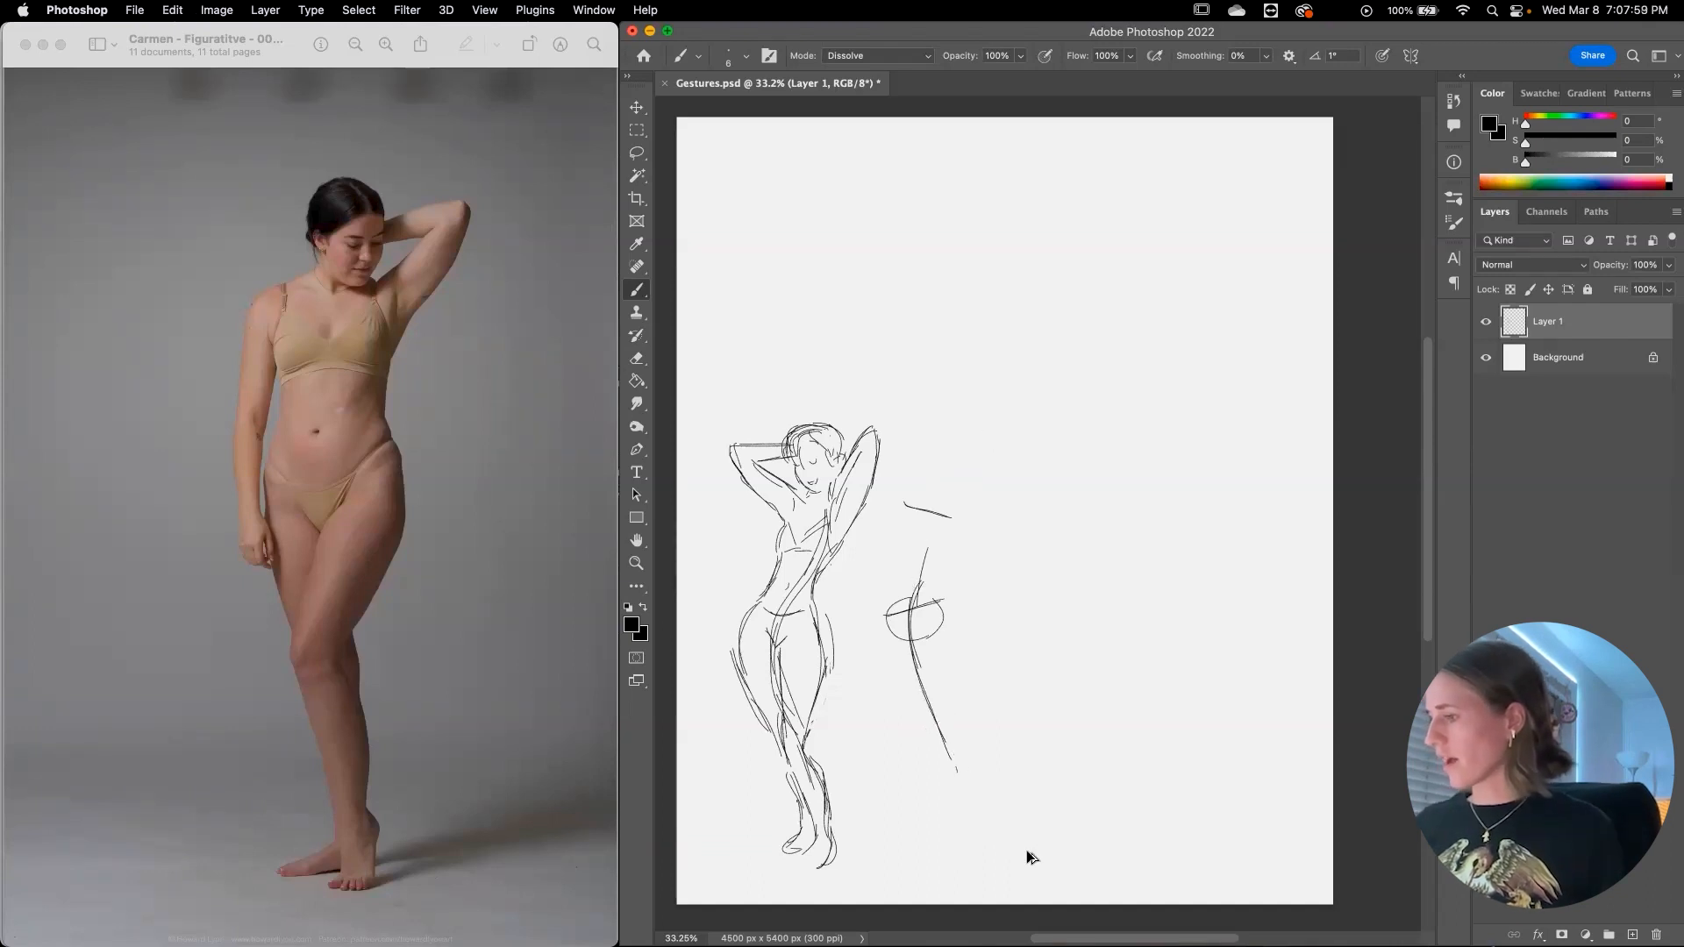
pyautogui.press('super+z')
pyautogui.press('super+z')
pyautogui.press('super+z')
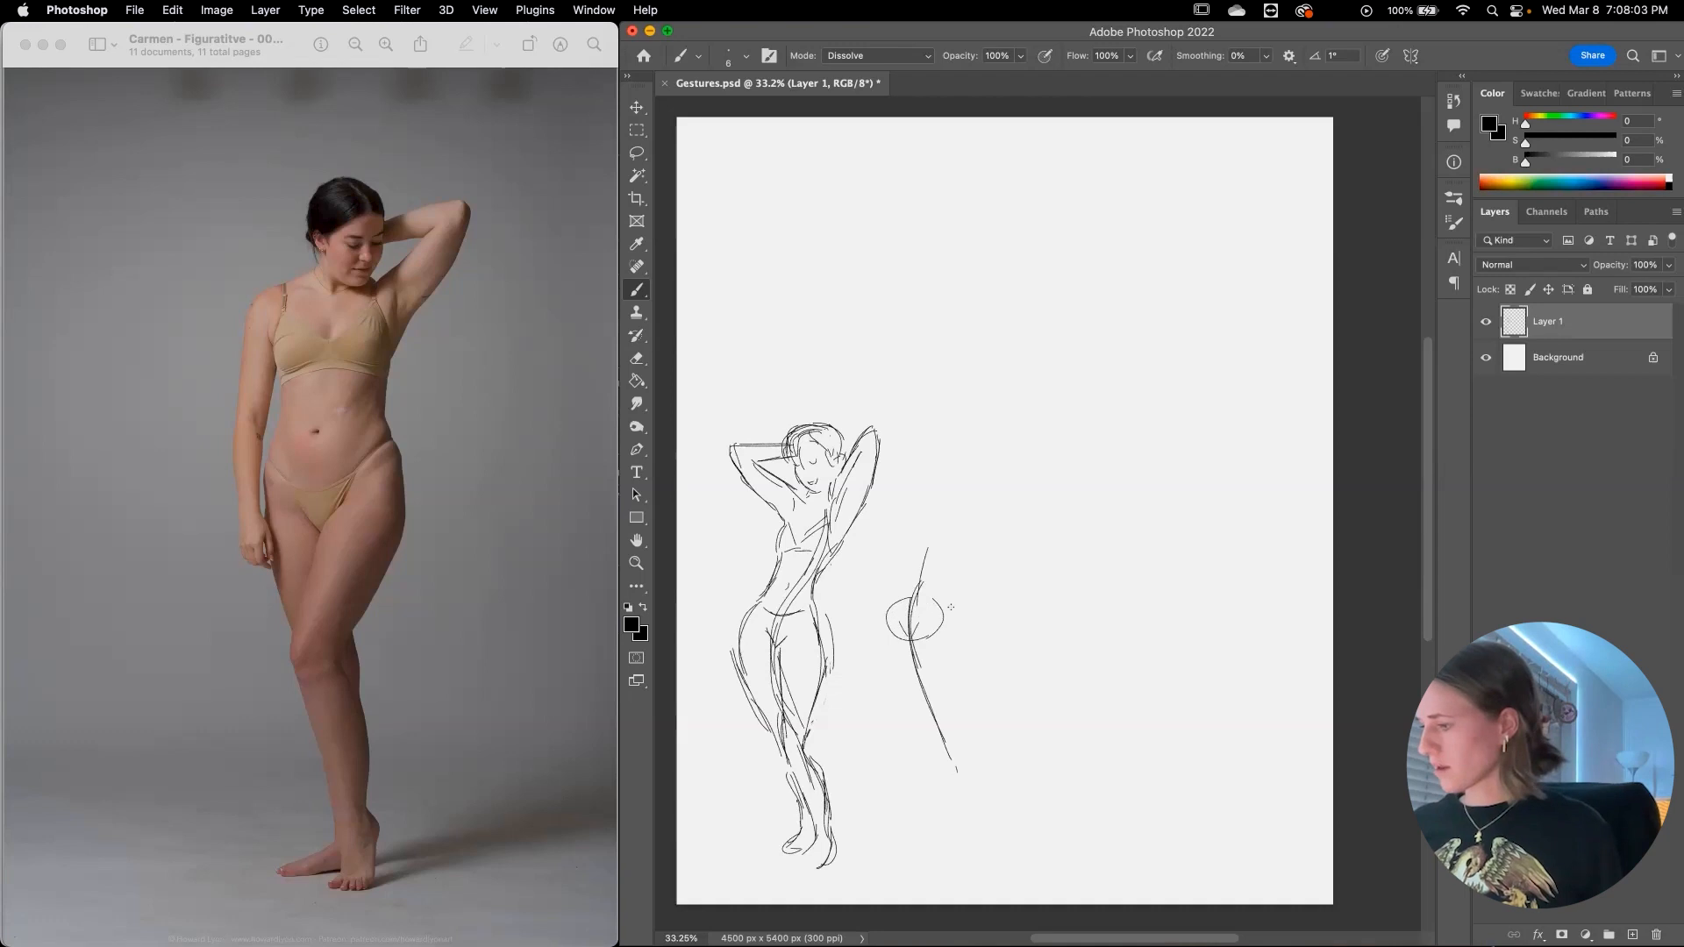
# Step: Sketch the second figure's hips, overlapping legs and both feet around the pelvis oval and action line
pyautogui.moveTo(936, 599); pyautogui.dragTo(931, 676)
pyautogui.moveTo(896, 596)
pyautogui.mouseDown()
pyautogui.moveTo(902, 667)
pyautogui.moveTo(882, 665)
pyautogui.moveTo(869, 598)
pyautogui.moveTo(905, 673)
pyautogui.moveTo(880, 621)
pyautogui.moveTo(903, 662)
pyautogui.moveTo(922, 637)
pyautogui.moveTo(891, 686)
pyautogui.moveTo(921, 750)
pyautogui.mouseUp()
pyautogui.moveTo(939, 653)
pyautogui.mouseDown()
pyautogui.moveTo(918, 695)
pyautogui.moveTo(940, 788)
pyautogui.moveTo(918, 800)
pyautogui.moveTo(940, 786)
pyautogui.mouseUp()
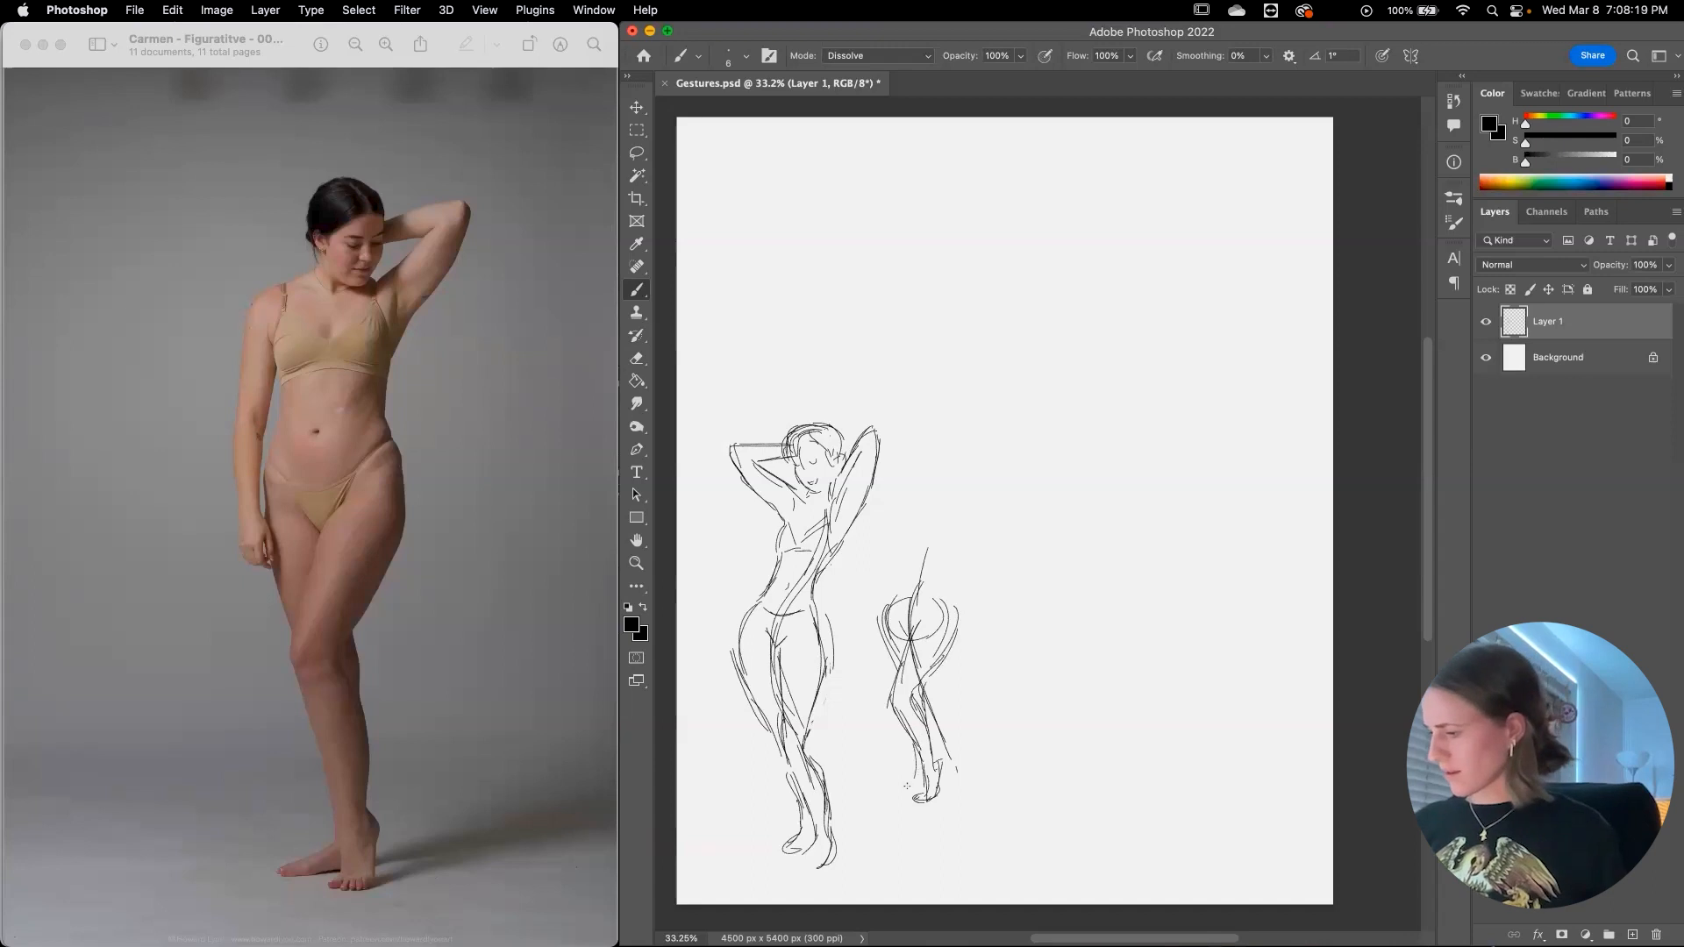
pyautogui.moveTo(919, 788); pyautogui.dragTo(896, 795)
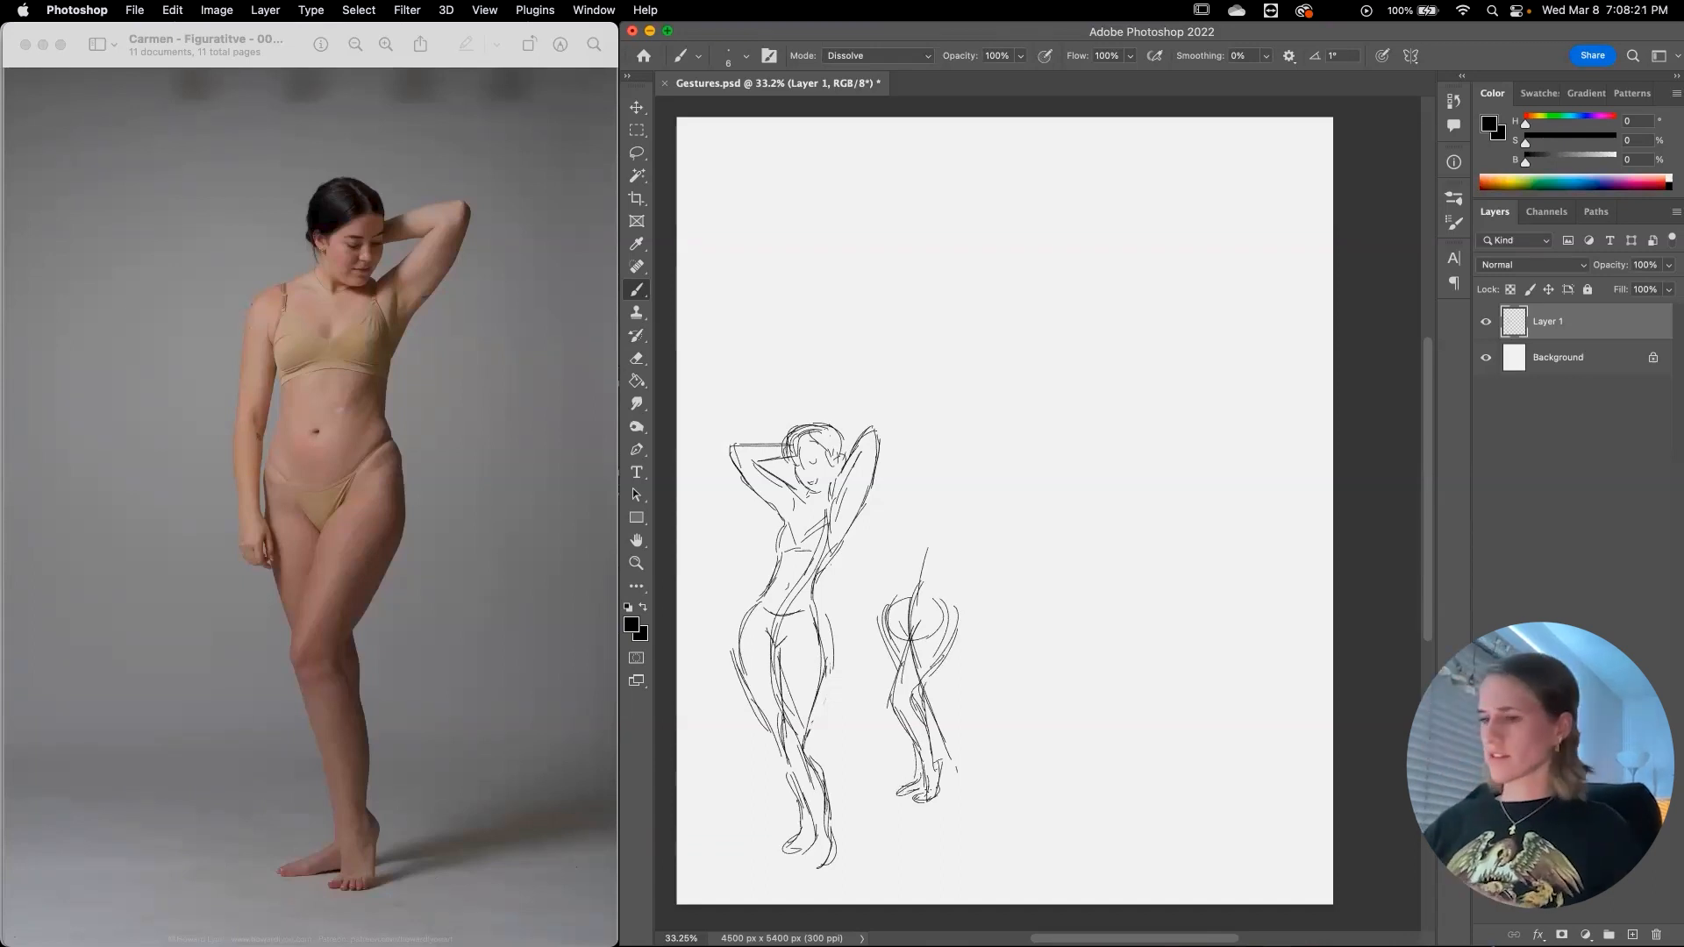
pyautogui.moveTo(951, 613); pyautogui.dragTo(933, 671)
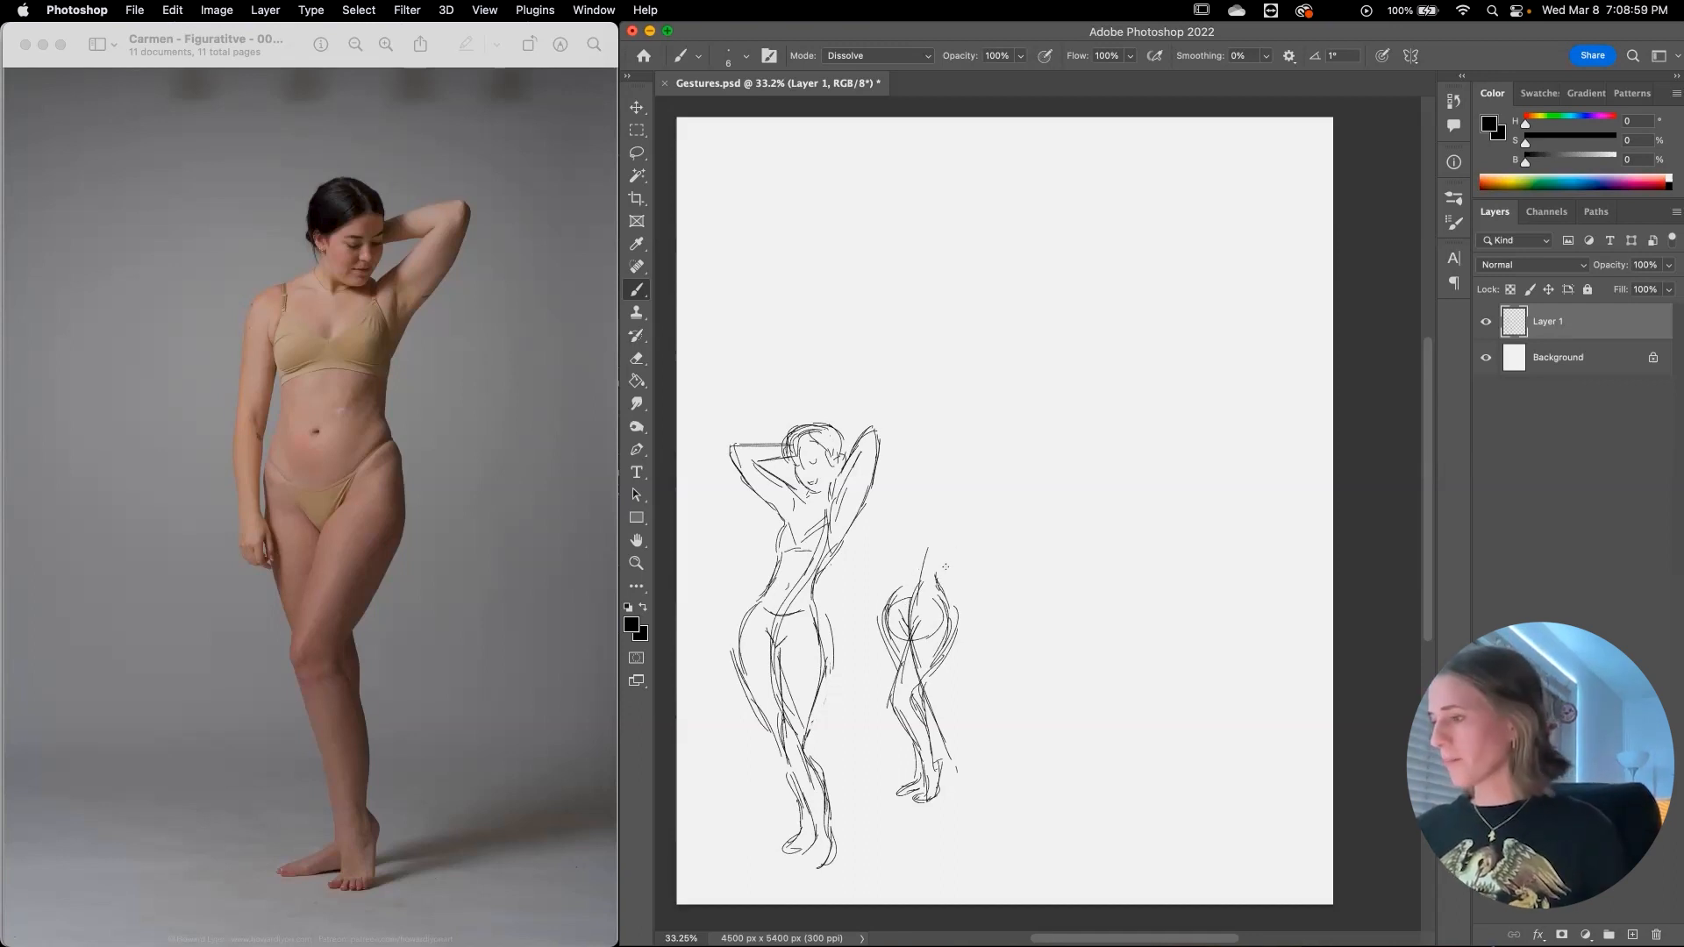
# Step: Draw the right contour of the second figure's torso, extending it diagonally up to the raised elbow
pyautogui.moveTo(936, 570); pyautogui.dragTo(980, 502)
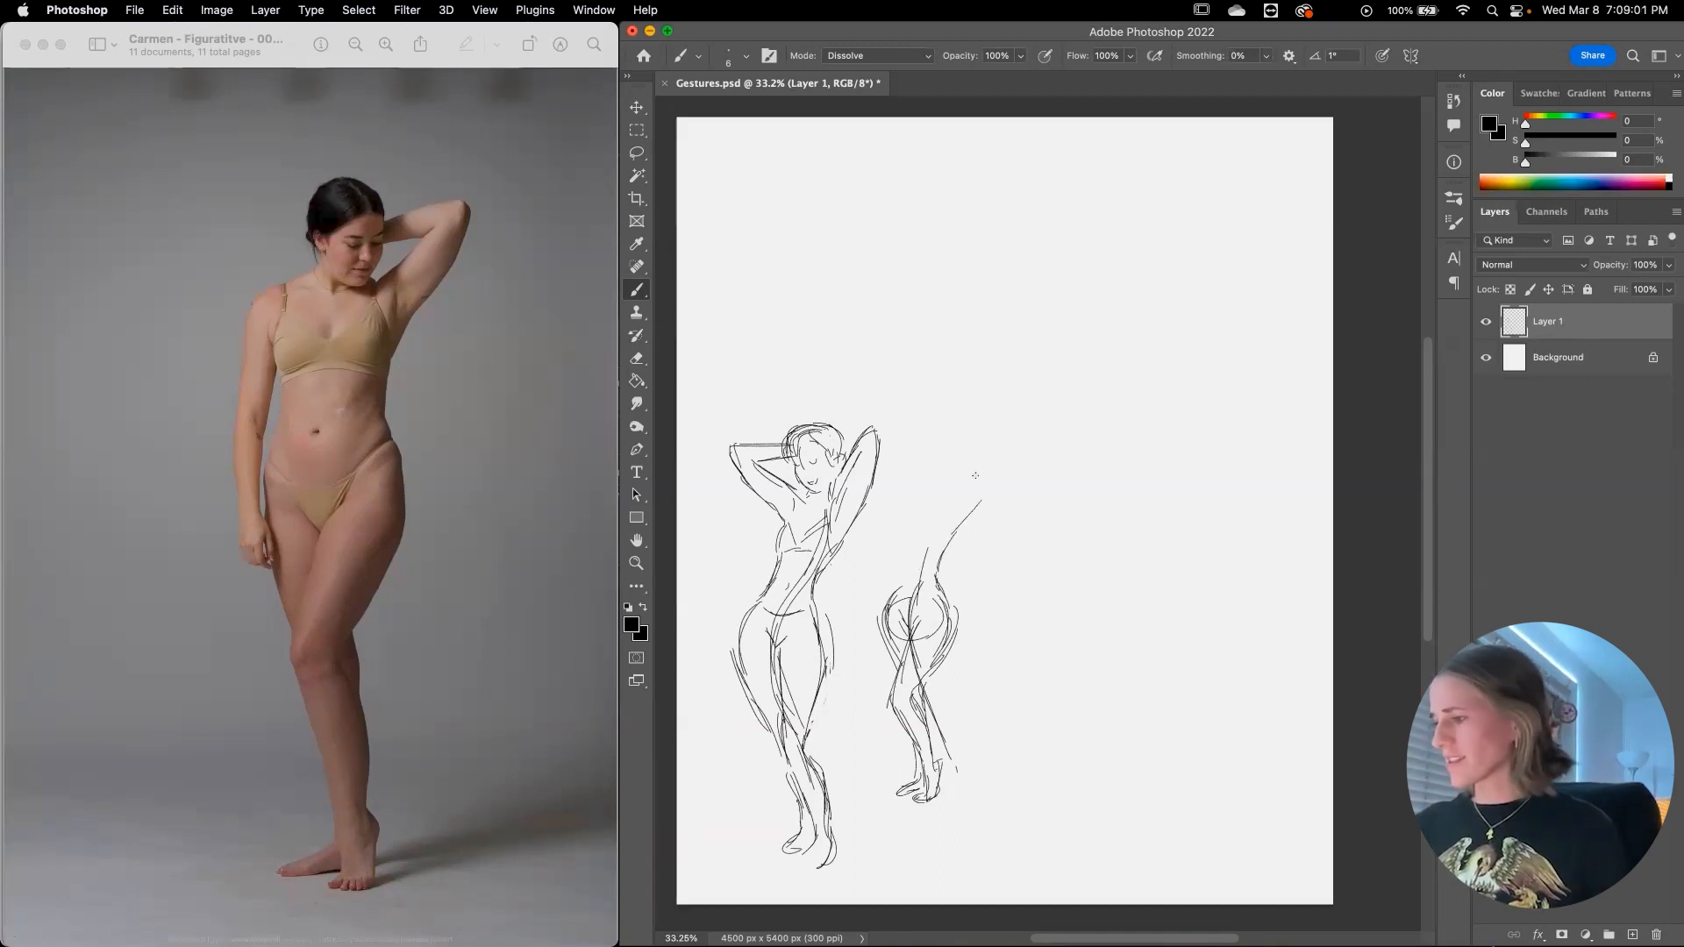
pyautogui.moveTo(942, 557); pyautogui.dragTo(984, 493)
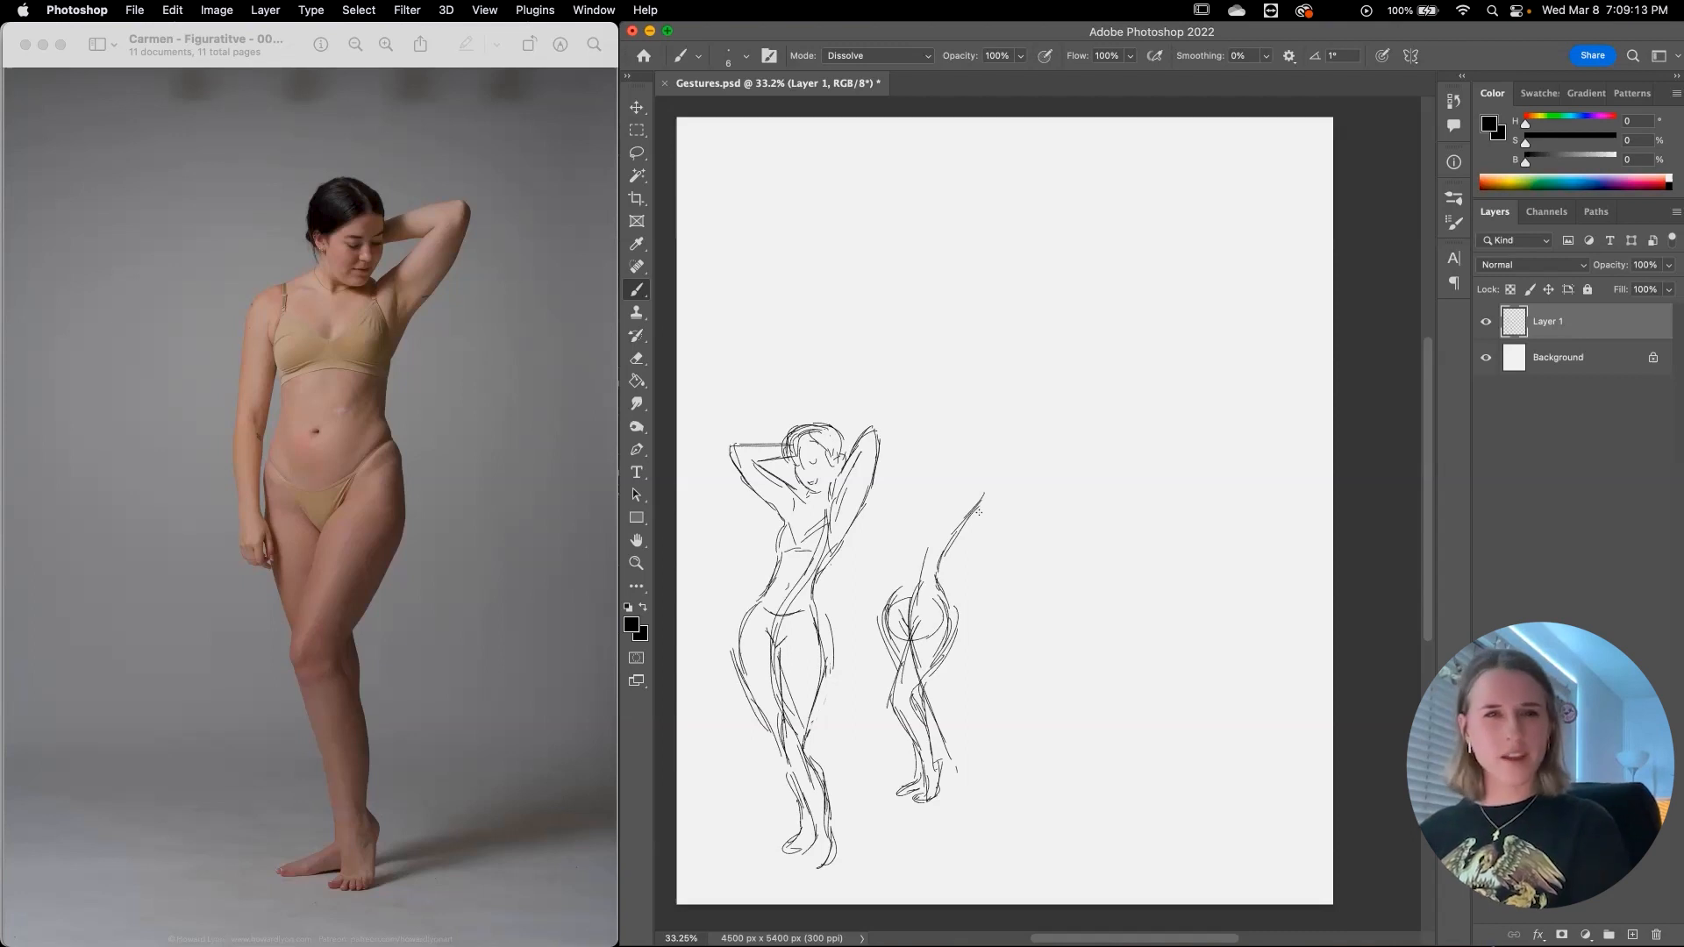
pyautogui.moveTo(970, 506); pyautogui.dragTo(996, 456)
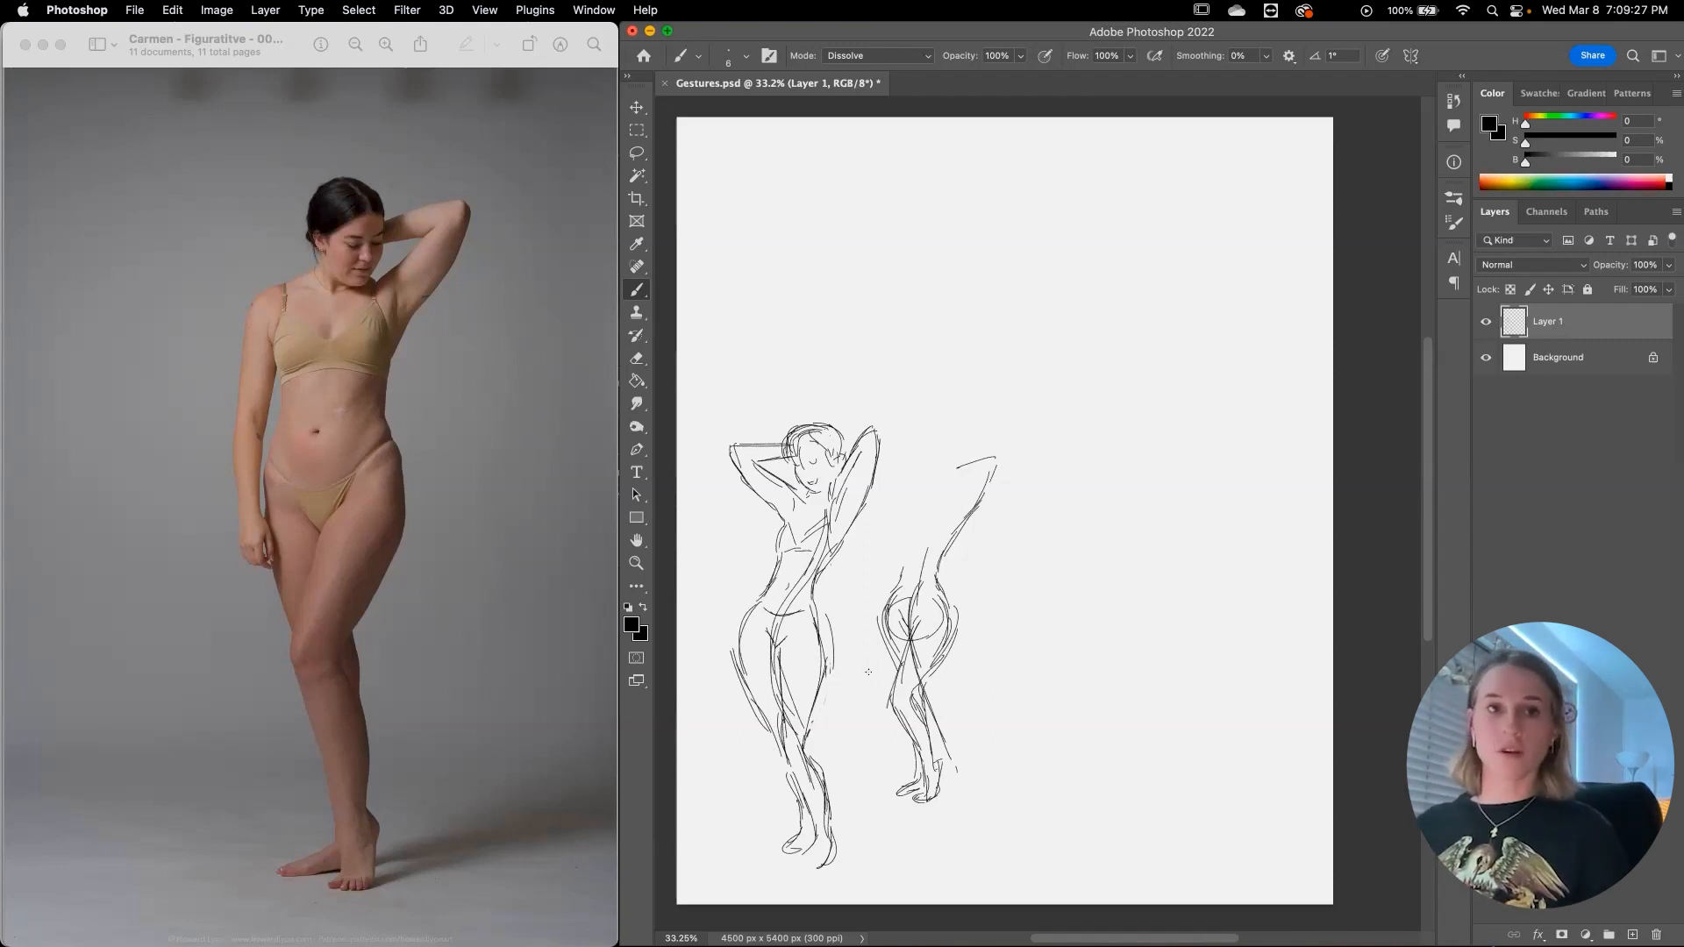
# Step: Sketch the second figure's left torso side, shoulder and hanging arm, plus the chest and armpit lines
pyautogui.moveTo(908, 532); pyautogui.dragTo(896, 580)
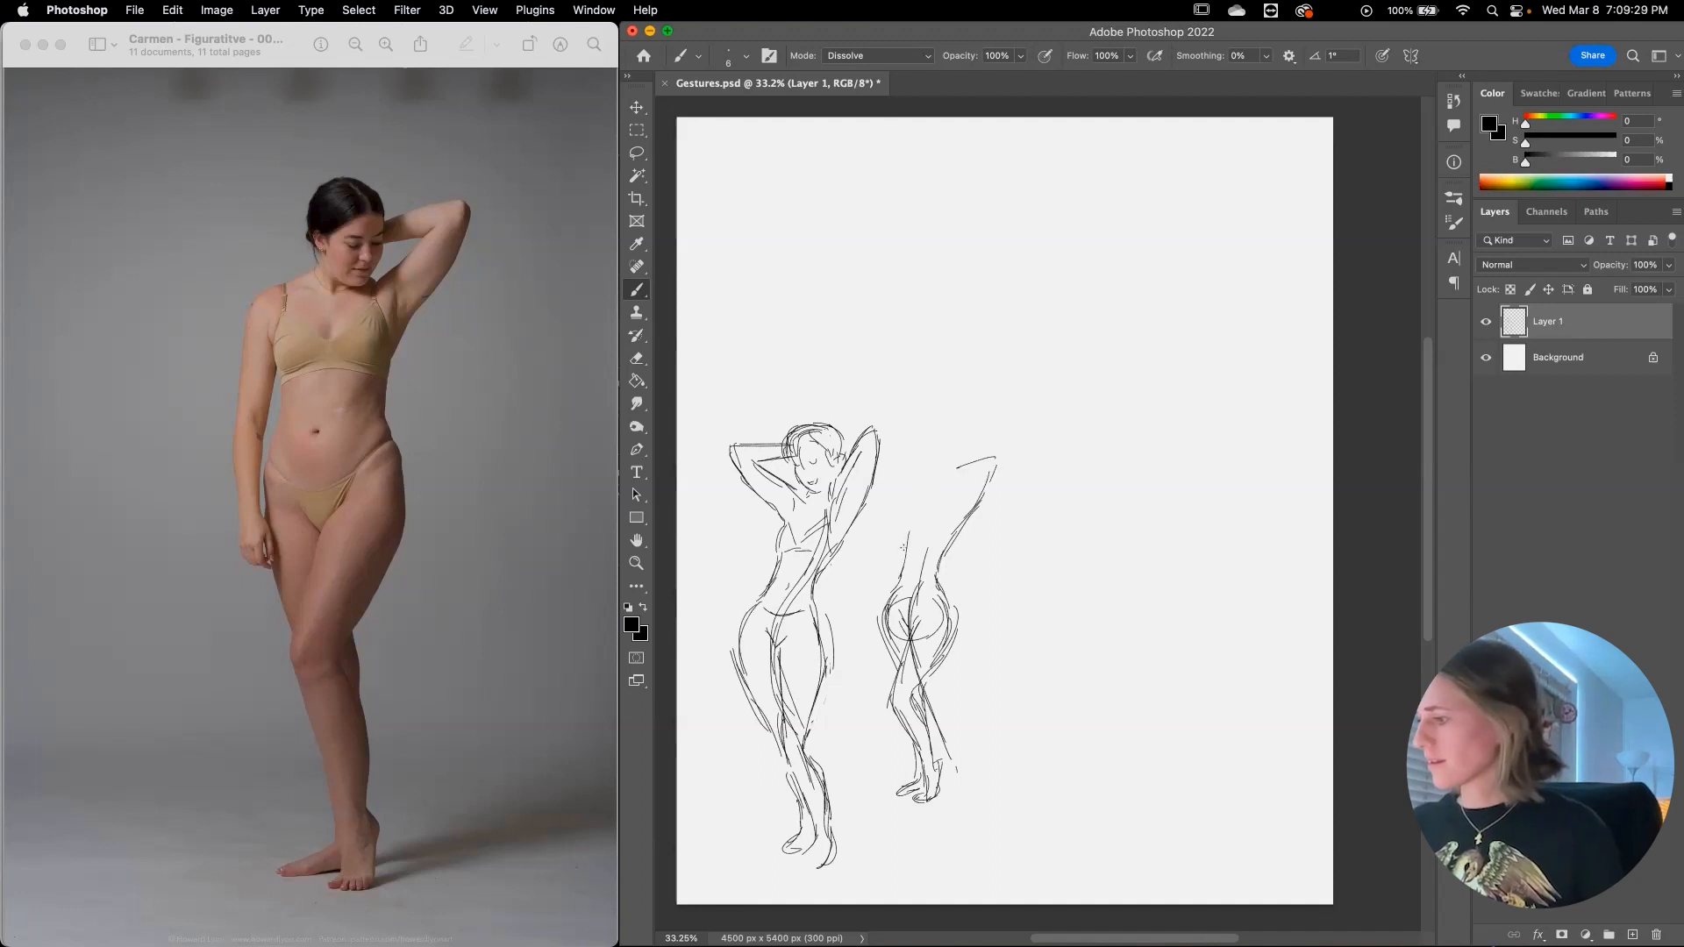
pyautogui.moveTo(909, 496)
pyautogui.mouseDown()
pyautogui.moveTo(888, 542)
pyautogui.moveTo(894, 498)
pyautogui.moveTo(873, 639)
pyautogui.mouseUp()
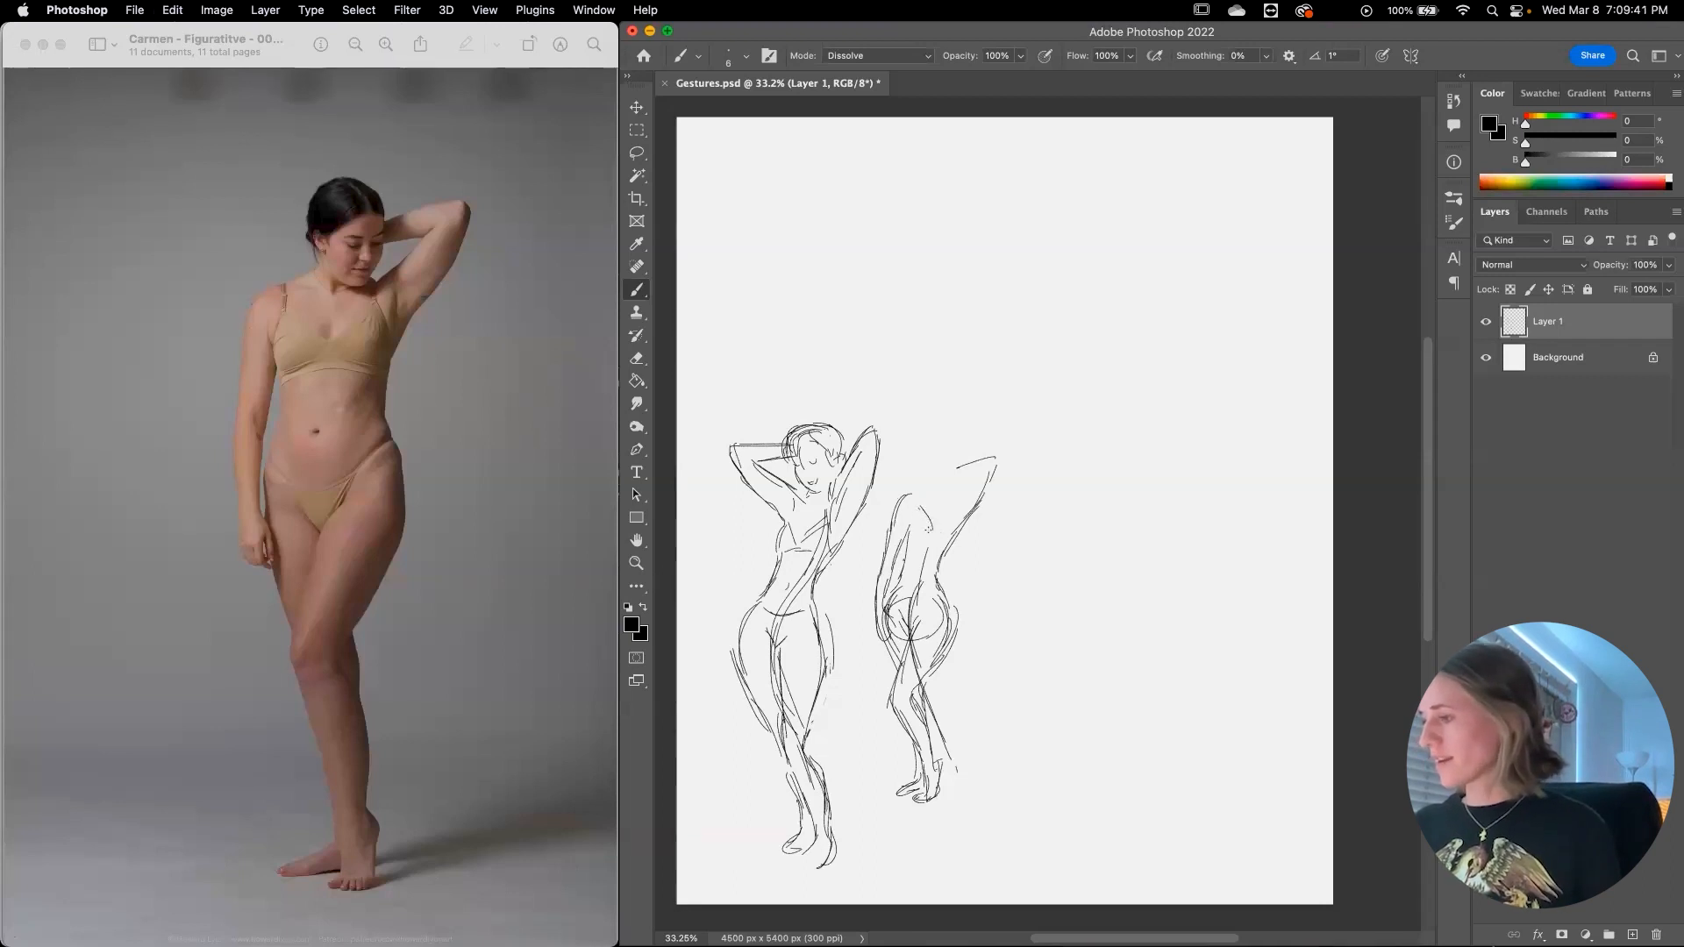
pyautogui.moveTo(903, 535)
pyautogui.mouseDown()
pyautogui.moveTo(917, 508)
pyautogui.moveTo(938, 542)
pyautogui.mouseUp()
pyautogui.moveTo(920, 546)
pyautogui.mouseDown()
pyautogui.moveTo(938, 547)
pyautogui.moveTo(952, 508)
pyautogui.moveTo(955, 530)
pyautogui.mouseUp()
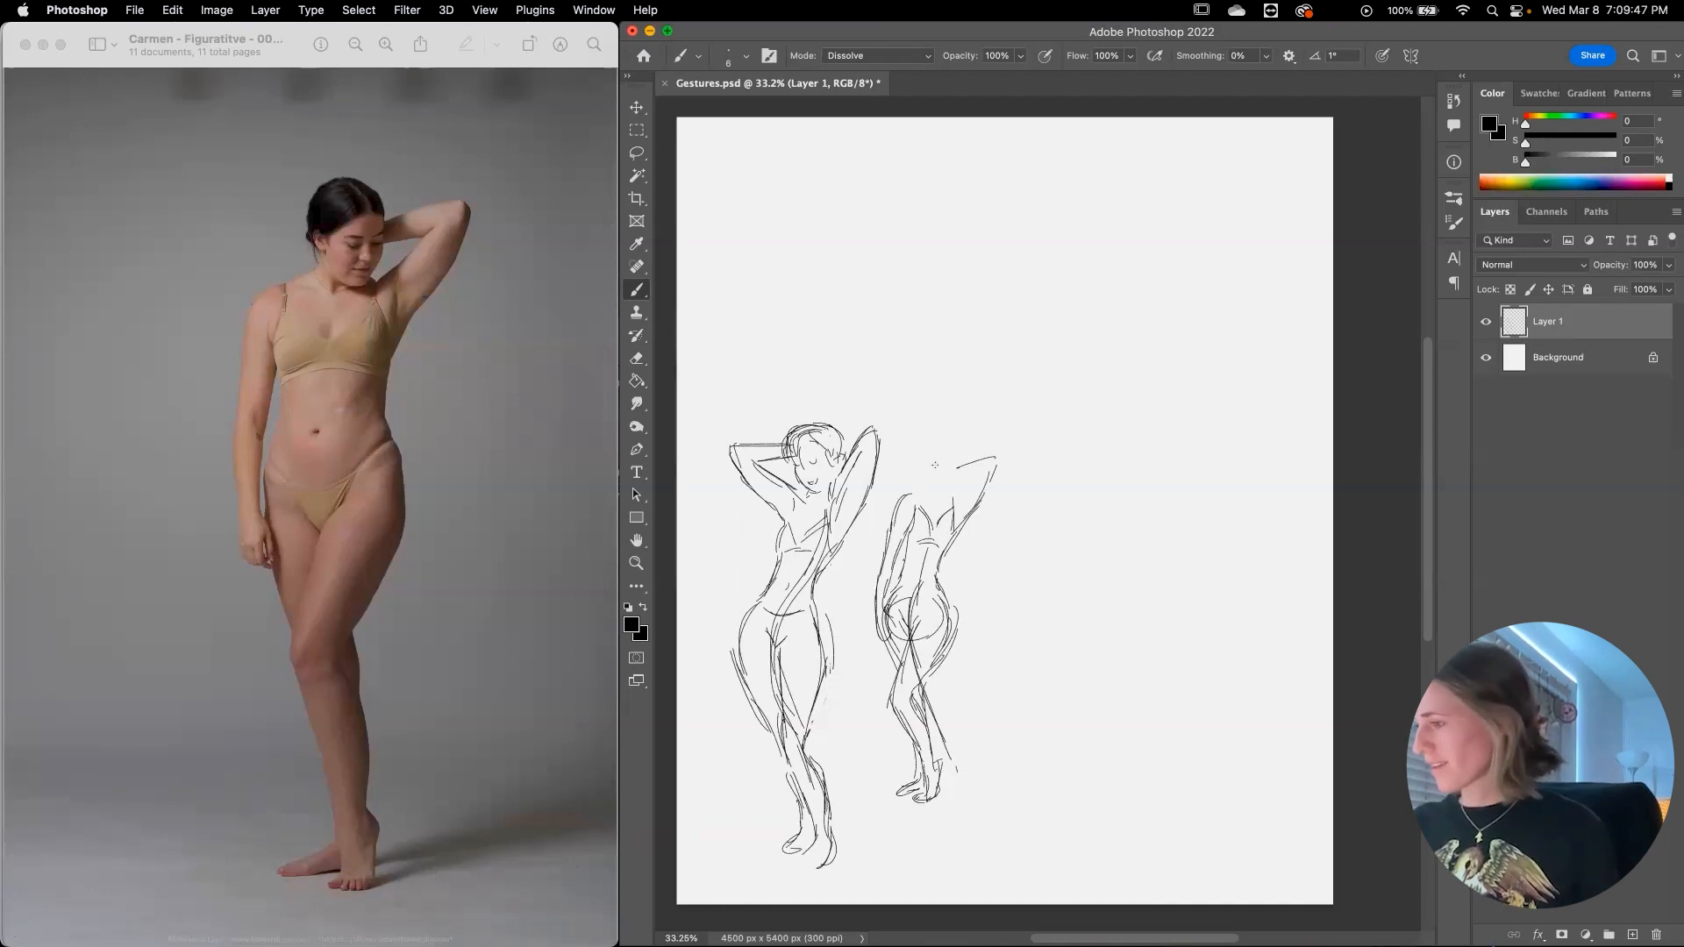
# Step: Draw the second figure's head above the shoulders, with the jaw, neck and gathered hair
pyautogui.moveTo(938, 453)
pyautogui.mouseDown()
pyautogui.moveTo(964, 431)
pyautogui.moveTo(968, 466)
pyautogui.mouseUp()
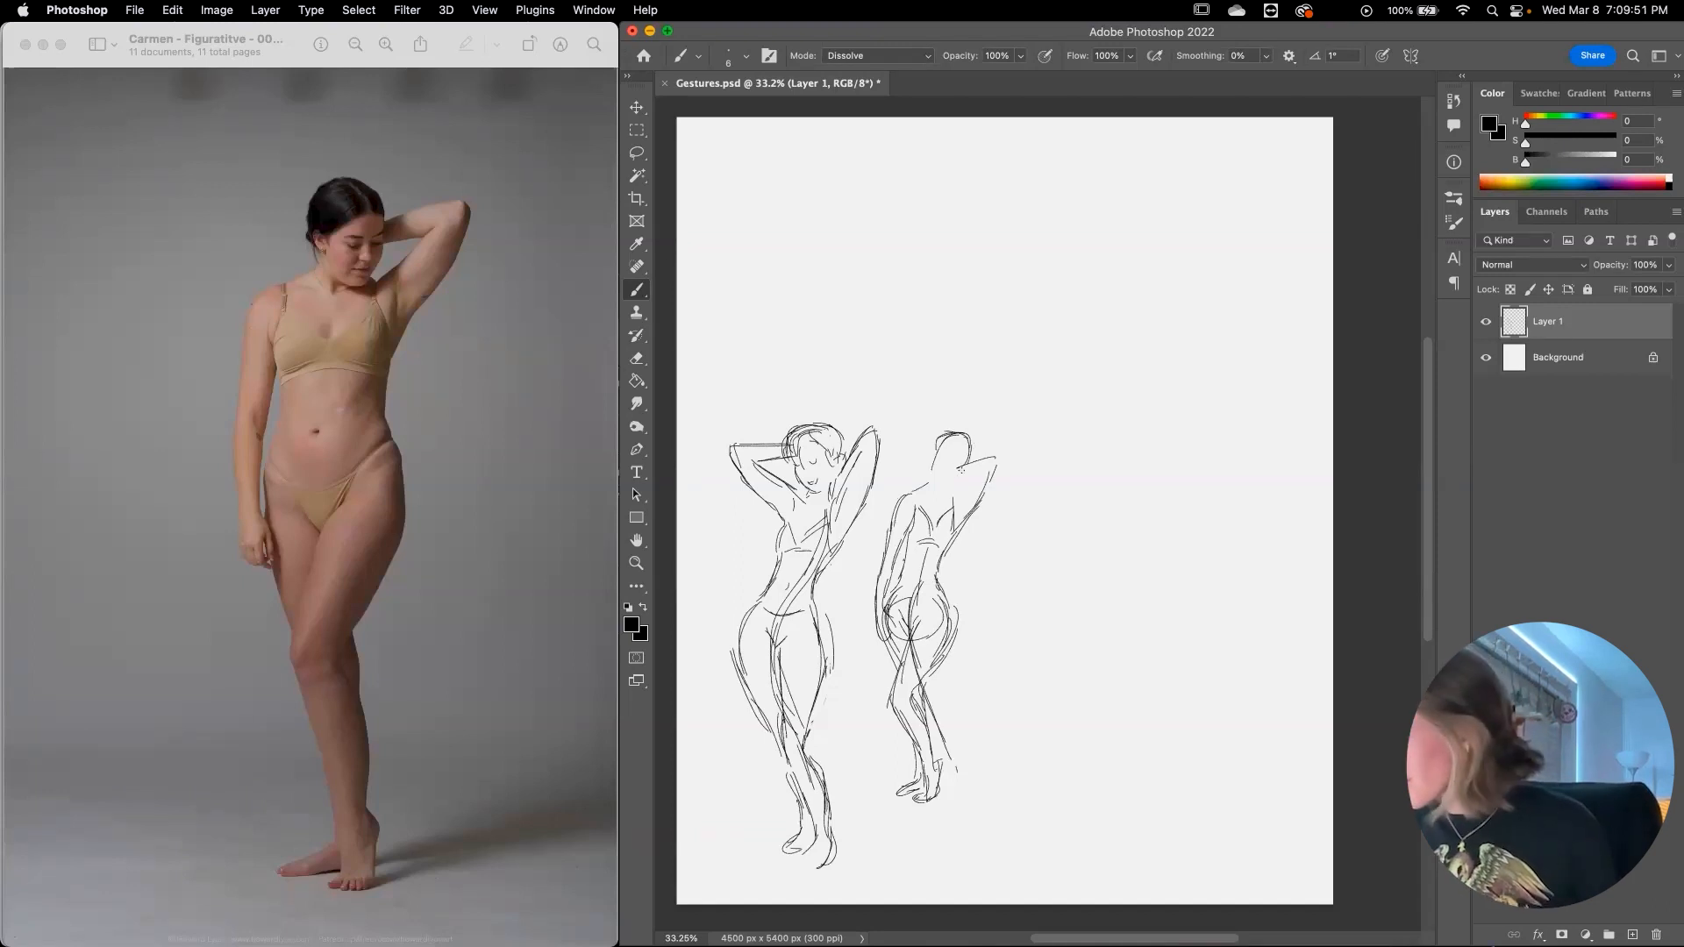
pyautogui.press('super+z')
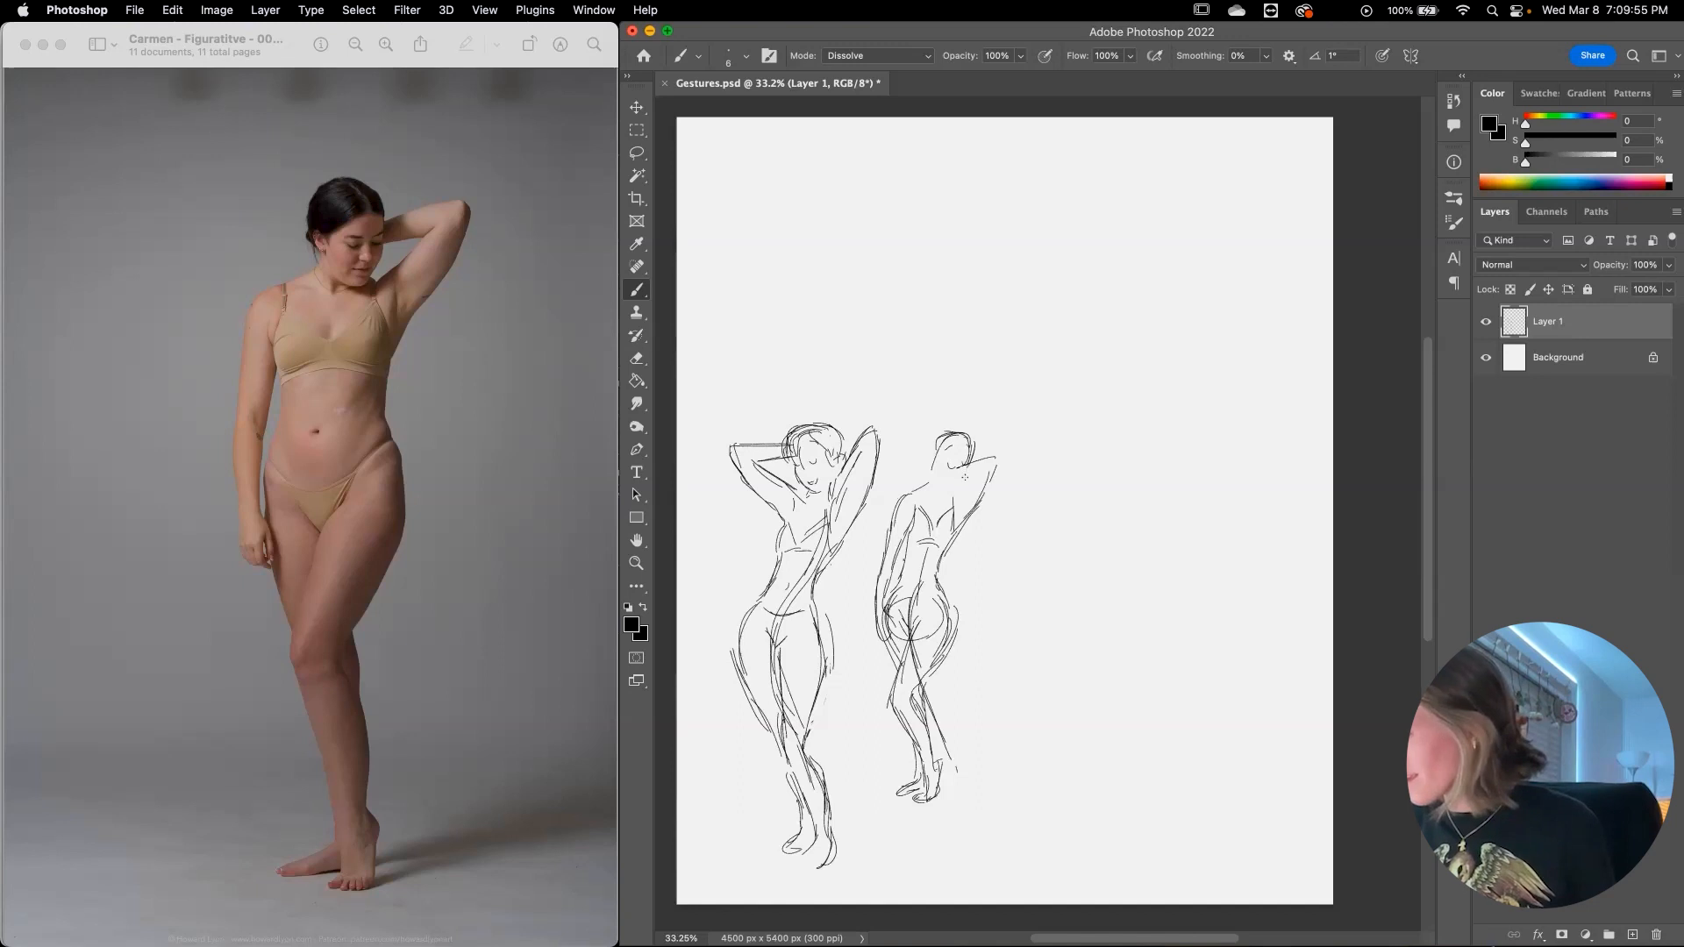
pyautogui.moveTo(971, 463); pyautogui.dragTo(951, 489)
pyautogui.moveTo(944, 431); pyautogui.dragTo(926, 482)
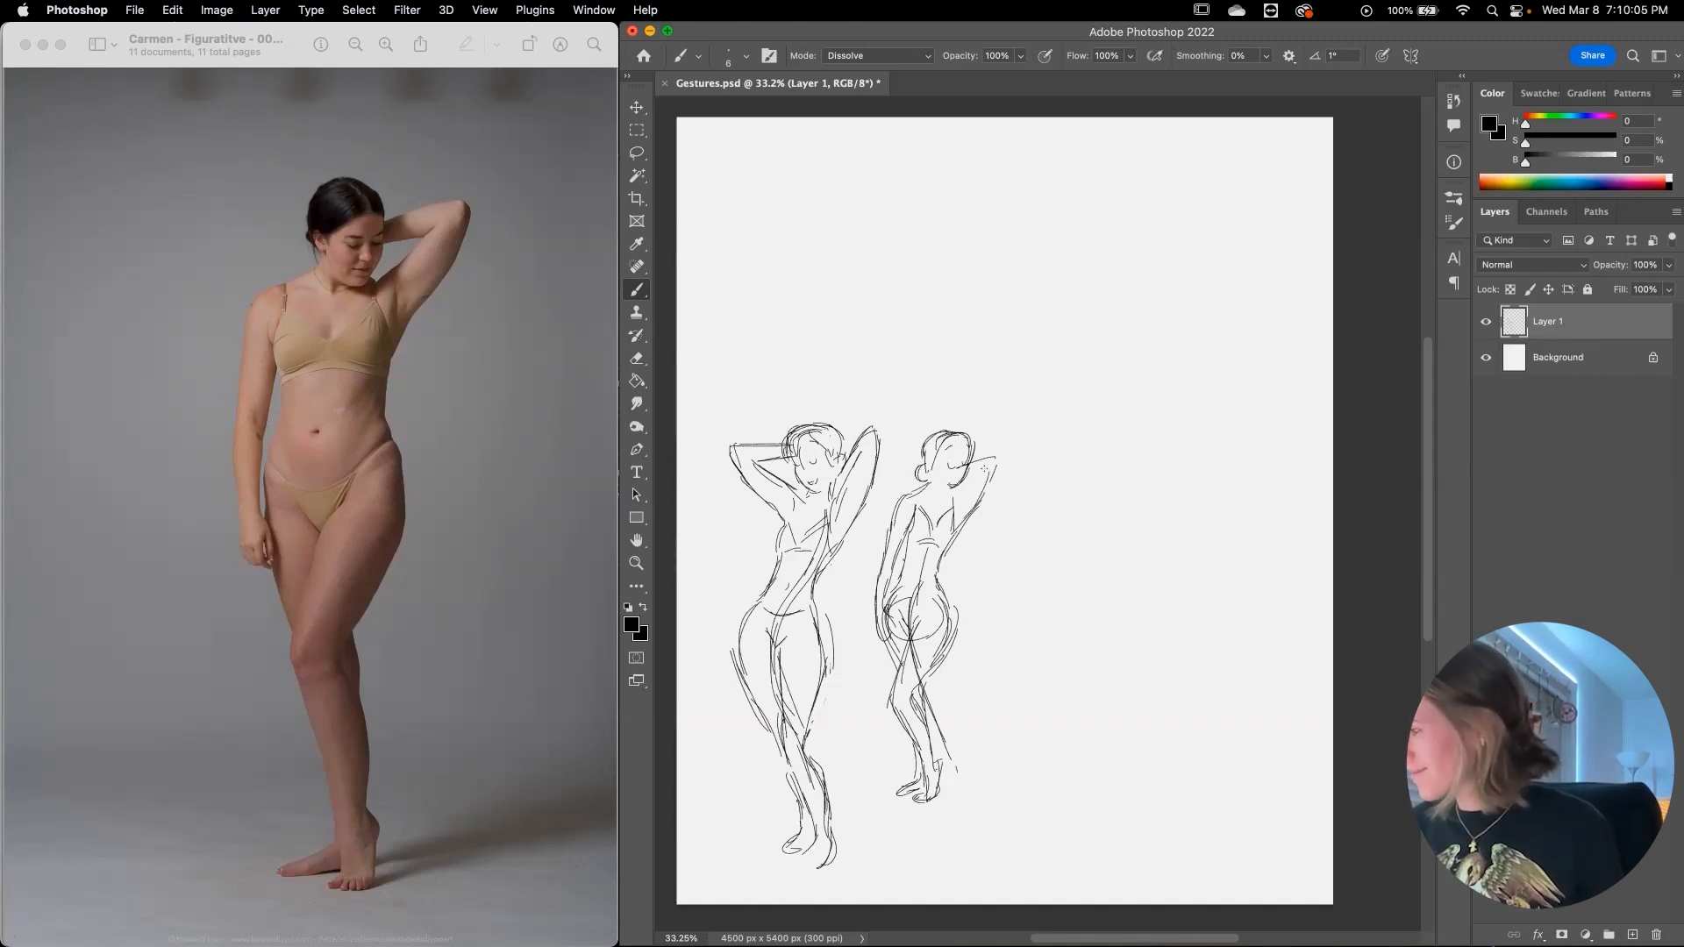
# Step: Reinforce the second figure's raised upper arm and draw the bent forearm reaching behind the head
pyautogui.moveTo(1001, 446); pyautogui.dragTo(949, 537)
pyautogui.moveTo(978, 465); pyautogui.dragTo(957, 494)
pyautogui.moveTo(985, 460); pyautogui.dragTo(957, 491)
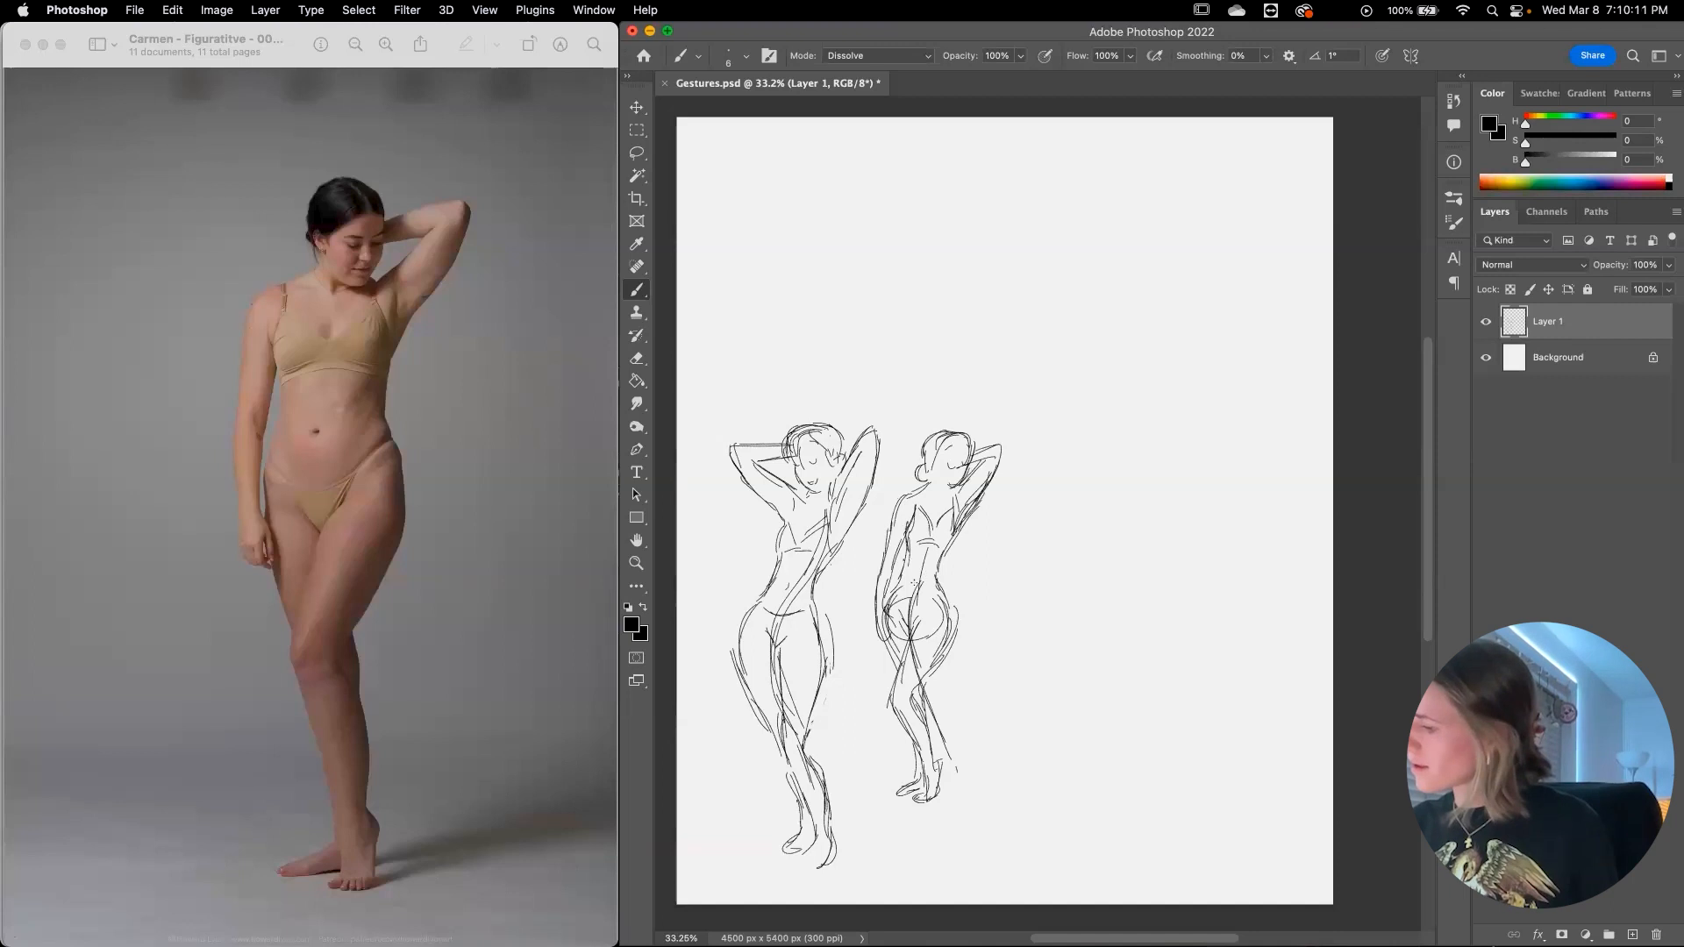
# Step: Reinforce the second figure's hip line, then lasso the whole second figure, move it slightly down and left, and deselect it
pyautogui.moveTo(900, 584)
pyautogui.mouseDown()
pyautogui.moveTo(938, 584)
pyautogui.moveTo(910, 632)
pyautogui.mouseUp()
pyautogui.press('l')
pyautogui.moveTo(1055, 496)
pyautogui.mouseDown()
pyautogui.moveTo(983, 384)
pyautogui.moveTo(853, 741)
pyautogui.moveTo(1068, 561)
pyautogui.mouseUp()
pyautogui.press('v')
pyautogui.moveTo(973, 745); pyautogui.dragTo(961, 780)
pyautogui.press('super+d')
pyautogui.press('b')
# Step: Switch to Preview to show the next reference photo, the forward-bending pose, and return to Gestures.psd in Photoshop
pyautogui.click(481, 556)
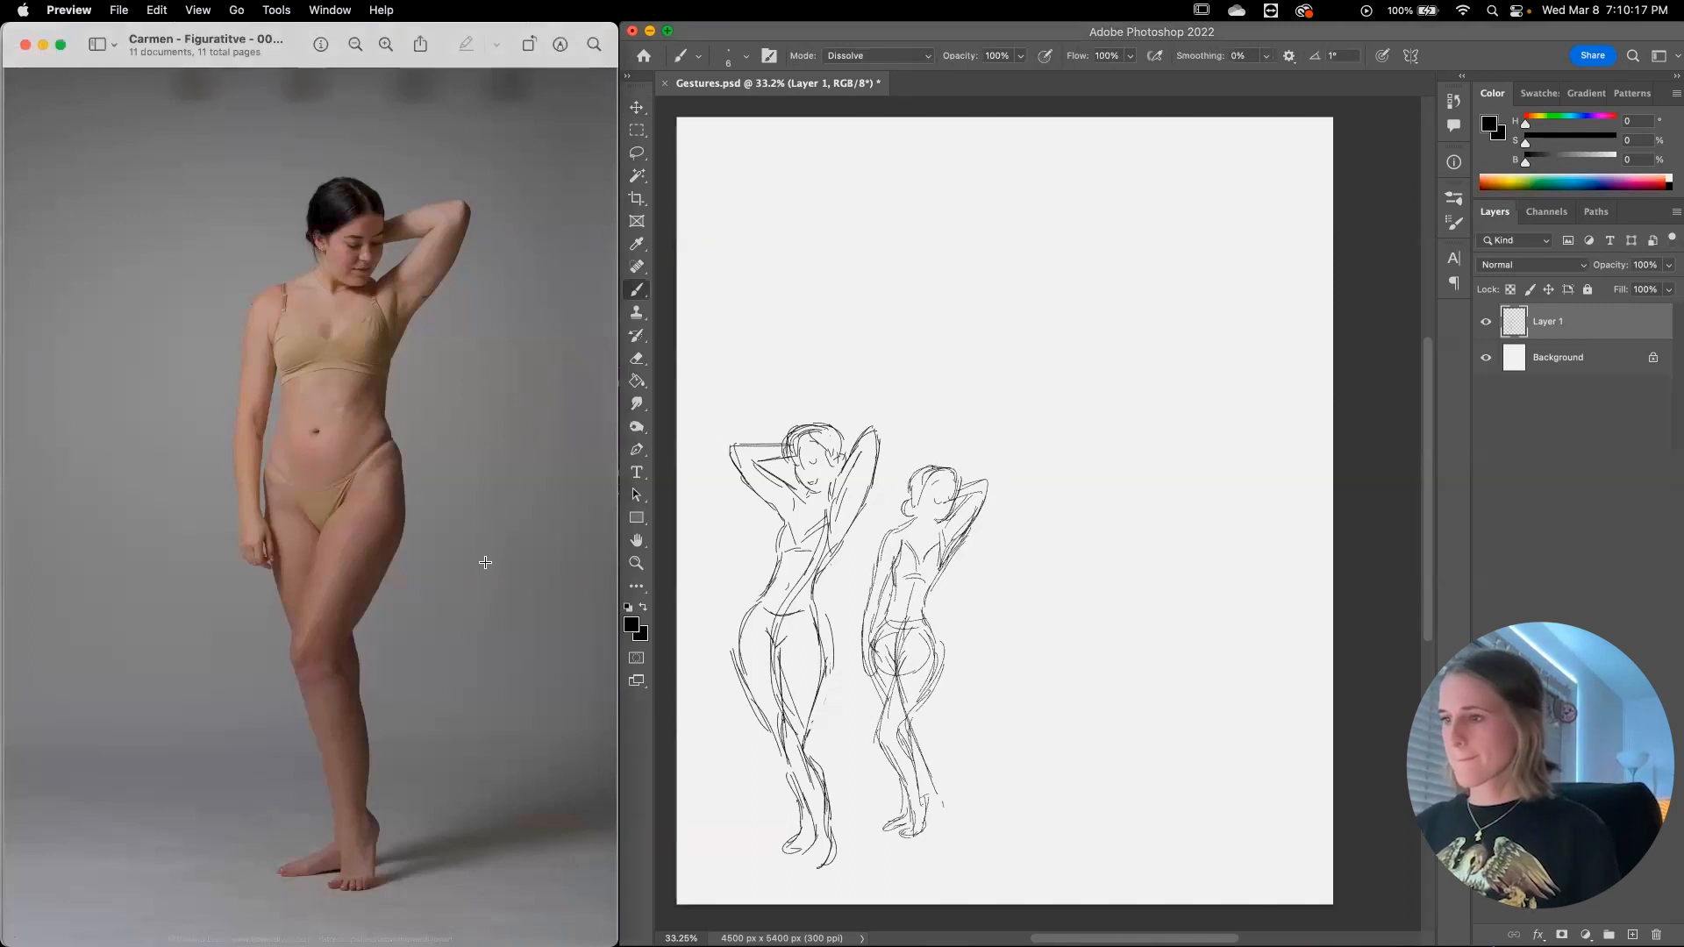
pyautogui.press('Down')
pyautogui.click(724, 662)
pyautogui.moveTo(1003, 639); pyautogui.dragTo(946, 610)
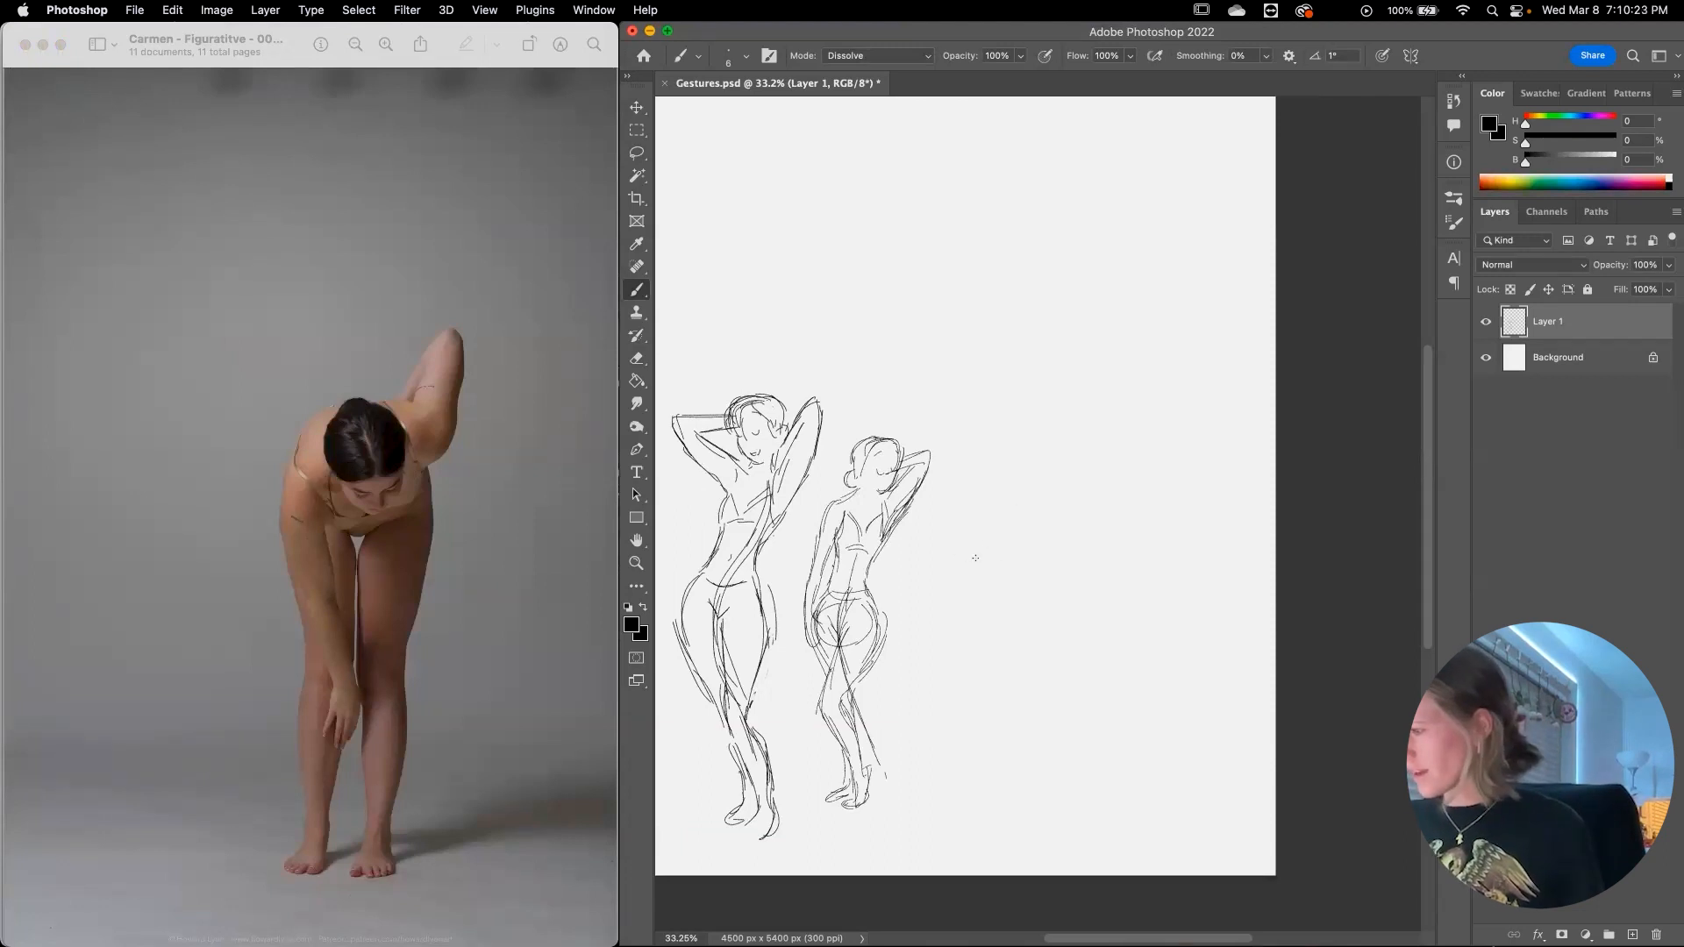
# Step: Sketch a third figure beside the second, with rounded shoulders, the bent arm raised behind the back and its hand
pyautogui.moveTo(954, 546)
pyautogui.mouseDown()
pyautogui.moveTo(1000, 601)
pyautogui.moveTo(941, 572)
pyautogui.moveTo(1019, 537)
pyautogui.moveTo(940, 581)
pyautogui.moveTo(976, 656)
pyautogui.mouseUp()
pyautogui.moveTo(989, 532); pyautogui.dragTo(1020, 535)
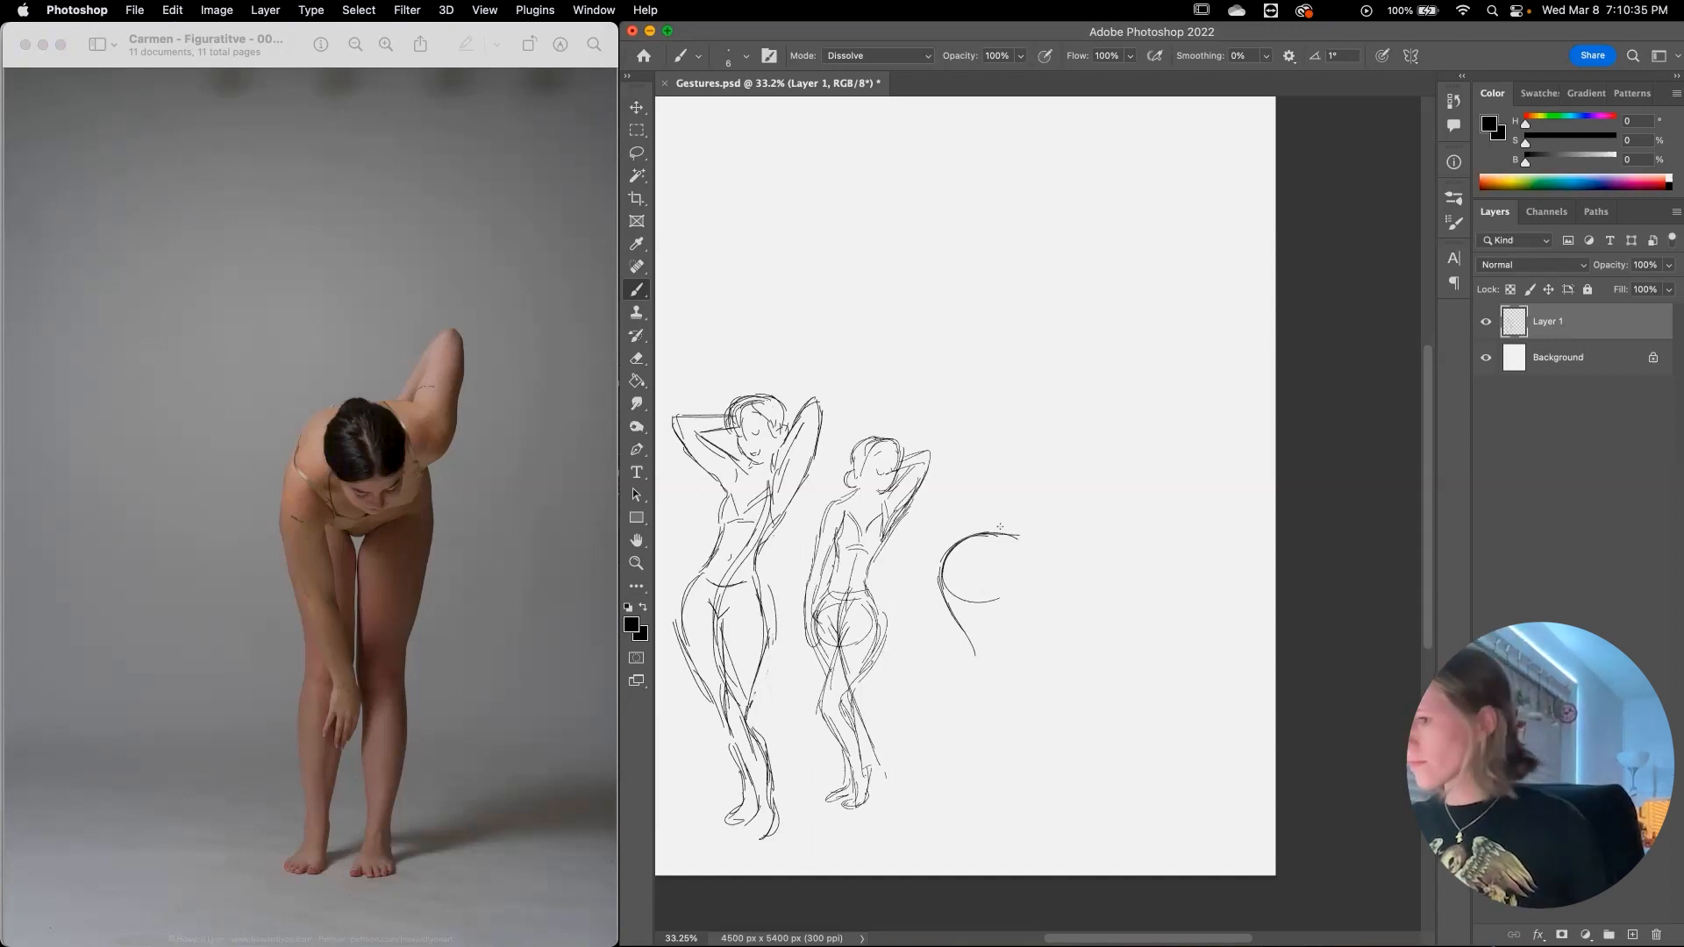
pyautogui.moveTo(1004, 531)
pyautogui.mouseDown()
pyautogui.moveTo(1039, 467)
pyautogui.moveTo(1000, 593)
pyautogui.moveTo(953, 595)
pyautogui.mouseUp()
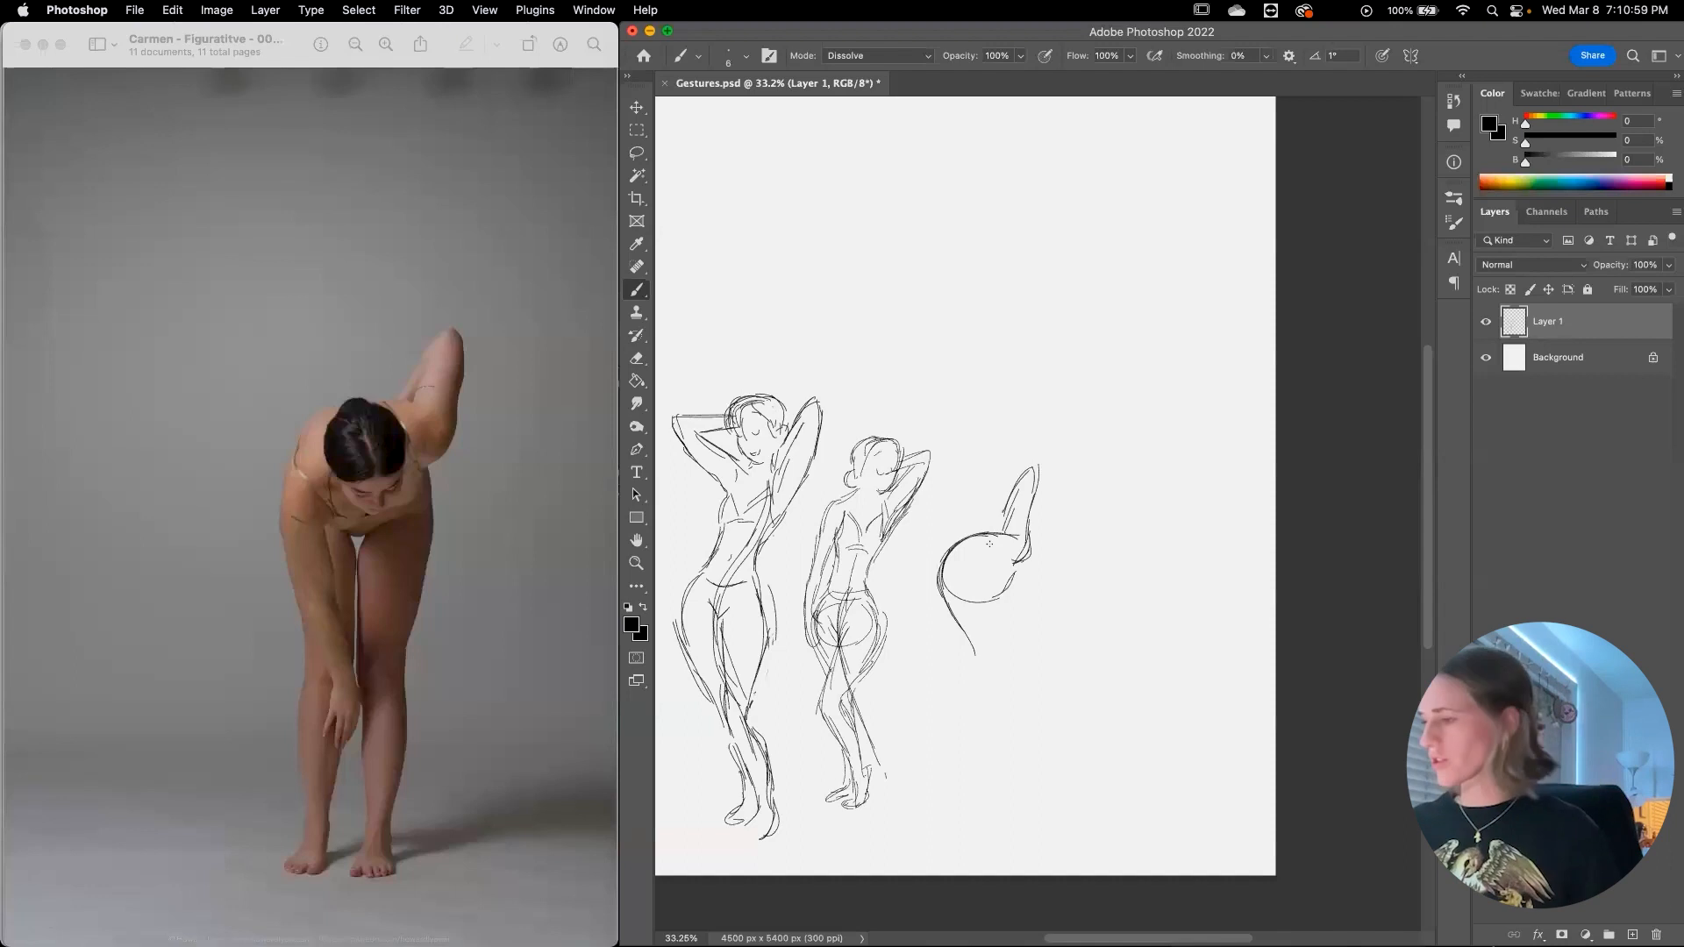
pyautogui.moveTo(983, 544)
pyautogui.mouseDown()
pyautogui.moveTo(962, 561)
pyautogui.moveTo(989, 537)
pyautogui.mouseUp()
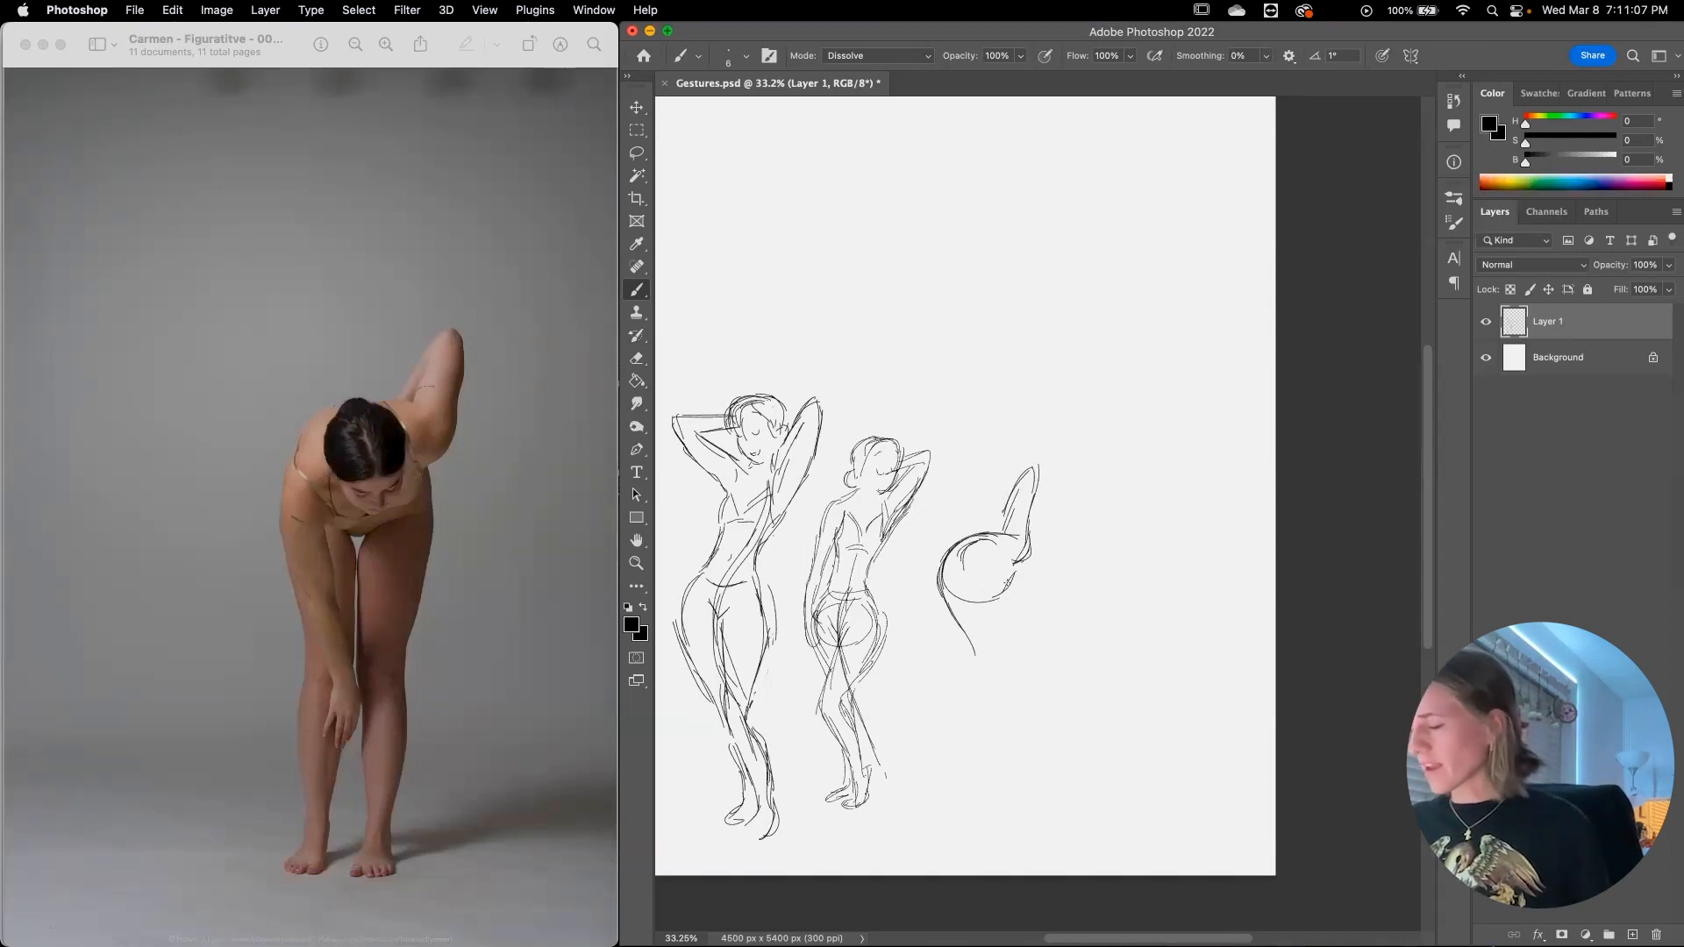
pyautogui.moveTo(1016, 489)
pyautogui.mouseDown()
pyautogui.moveTo(998, 529)
pyautogui.moveTo(978, 531)
pyautogui.mouseUp()
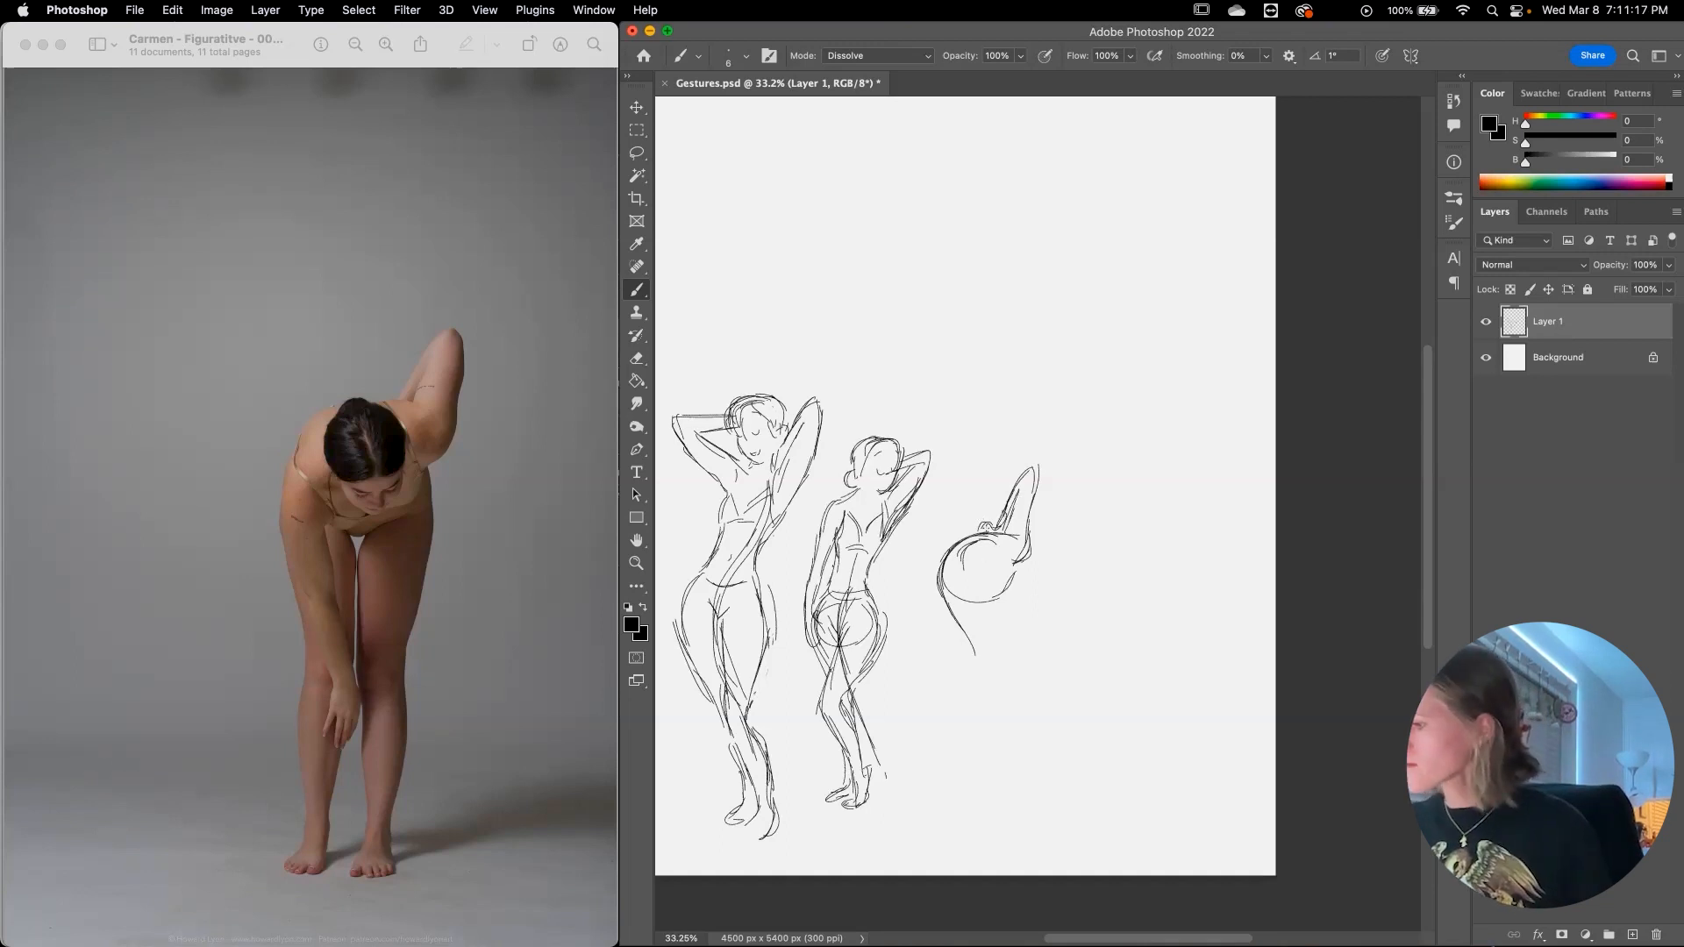
# Step: Draw the third figure's lowered head as an oval inside the shoulder curve, adding the hairline and facial features
pyautogui.moveTo(961, 554)
pyautogui.mouseDown()
pyautogui.moveTo(963, 579)
pyautogui.moveTo(994, 596)
pyautogui.mouseUp()
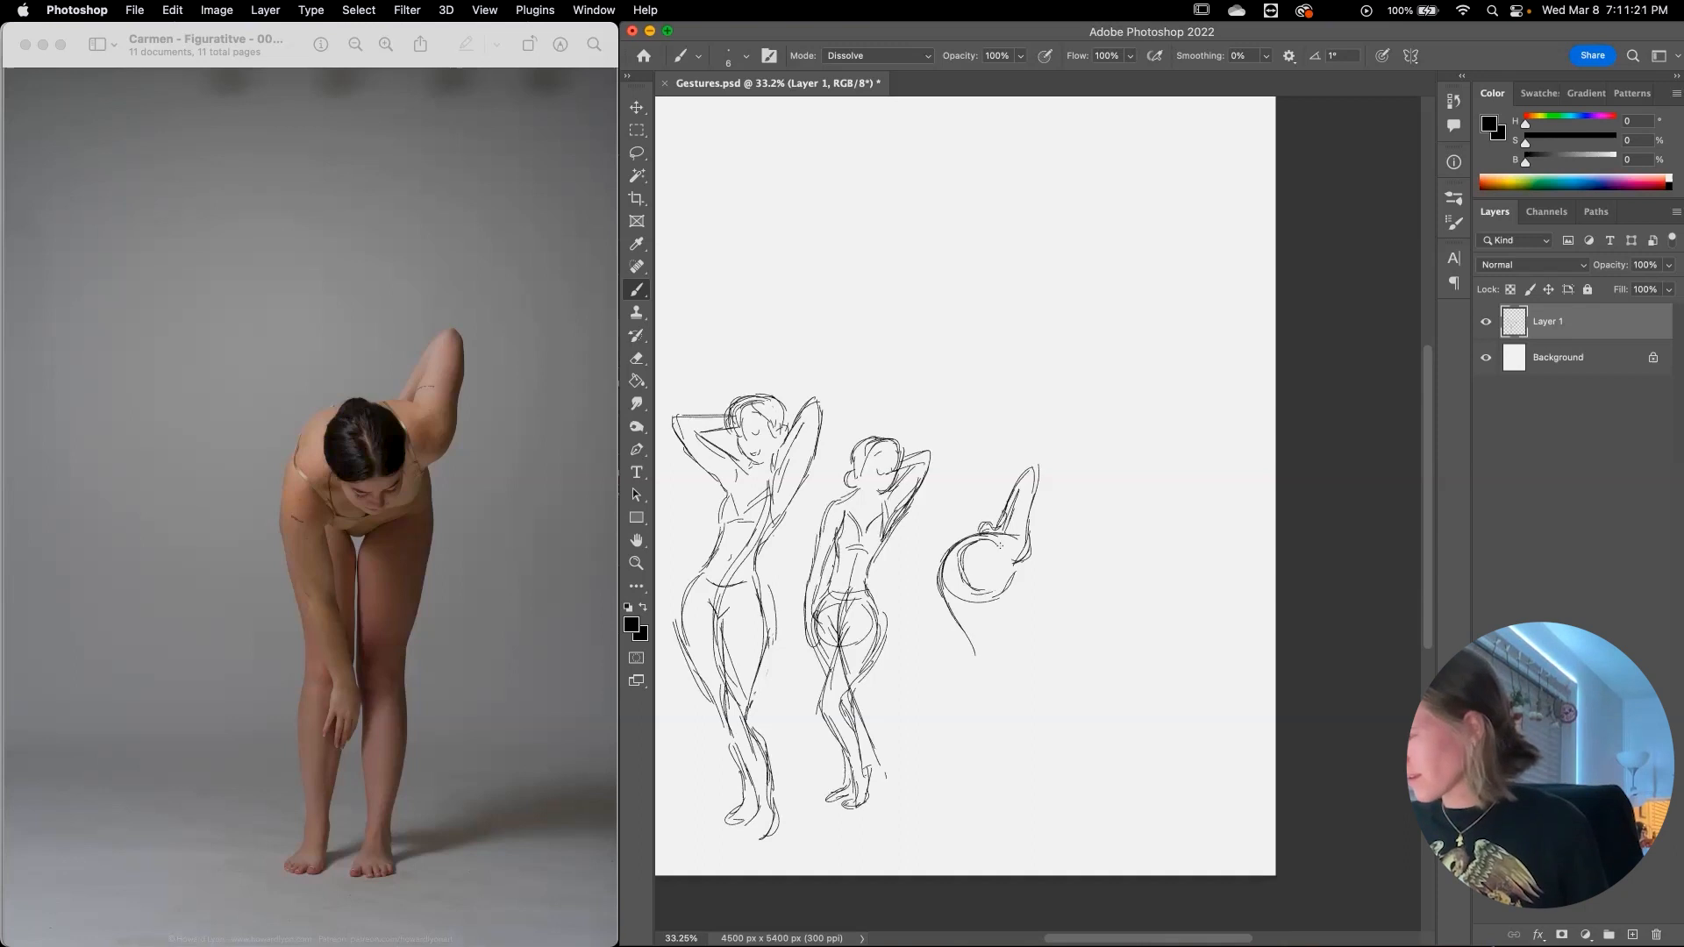
pyautogui.moveTo(989, 584); pyautogui.dragTo(998, 585)
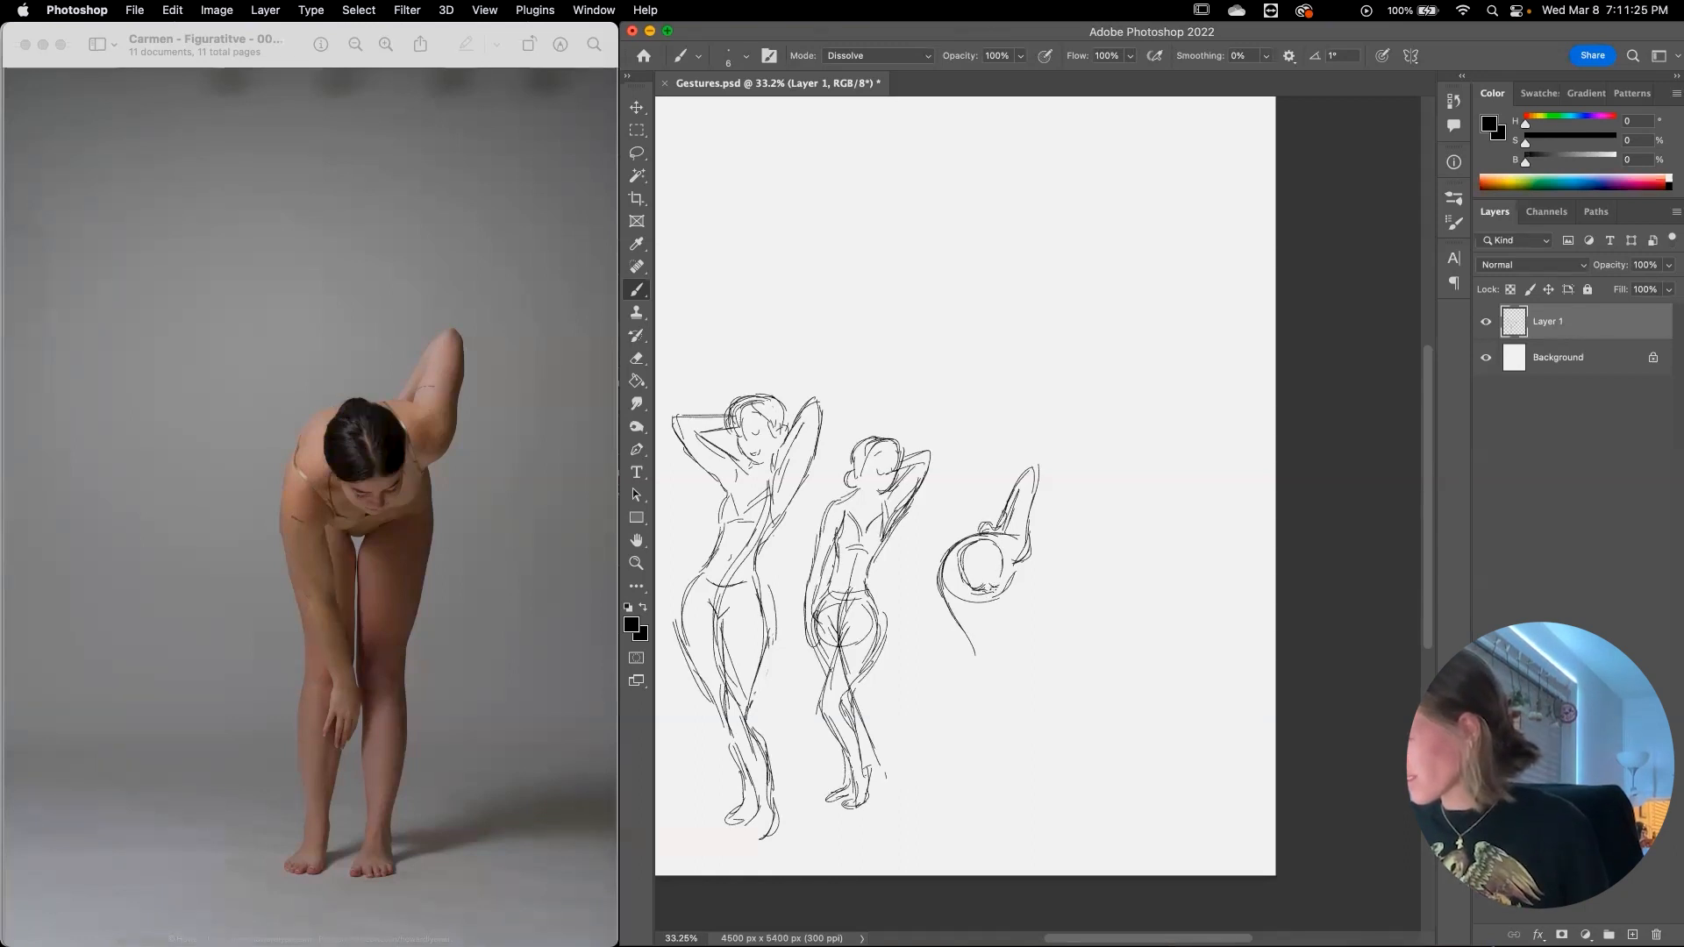
pyautogui.moveTo(984, 572)
pyautogui.mouseDown()
pyautogui.moveTo(975, 586)
pyautogui.moveTo(1002, 572)
pyautogui.mouseUp()
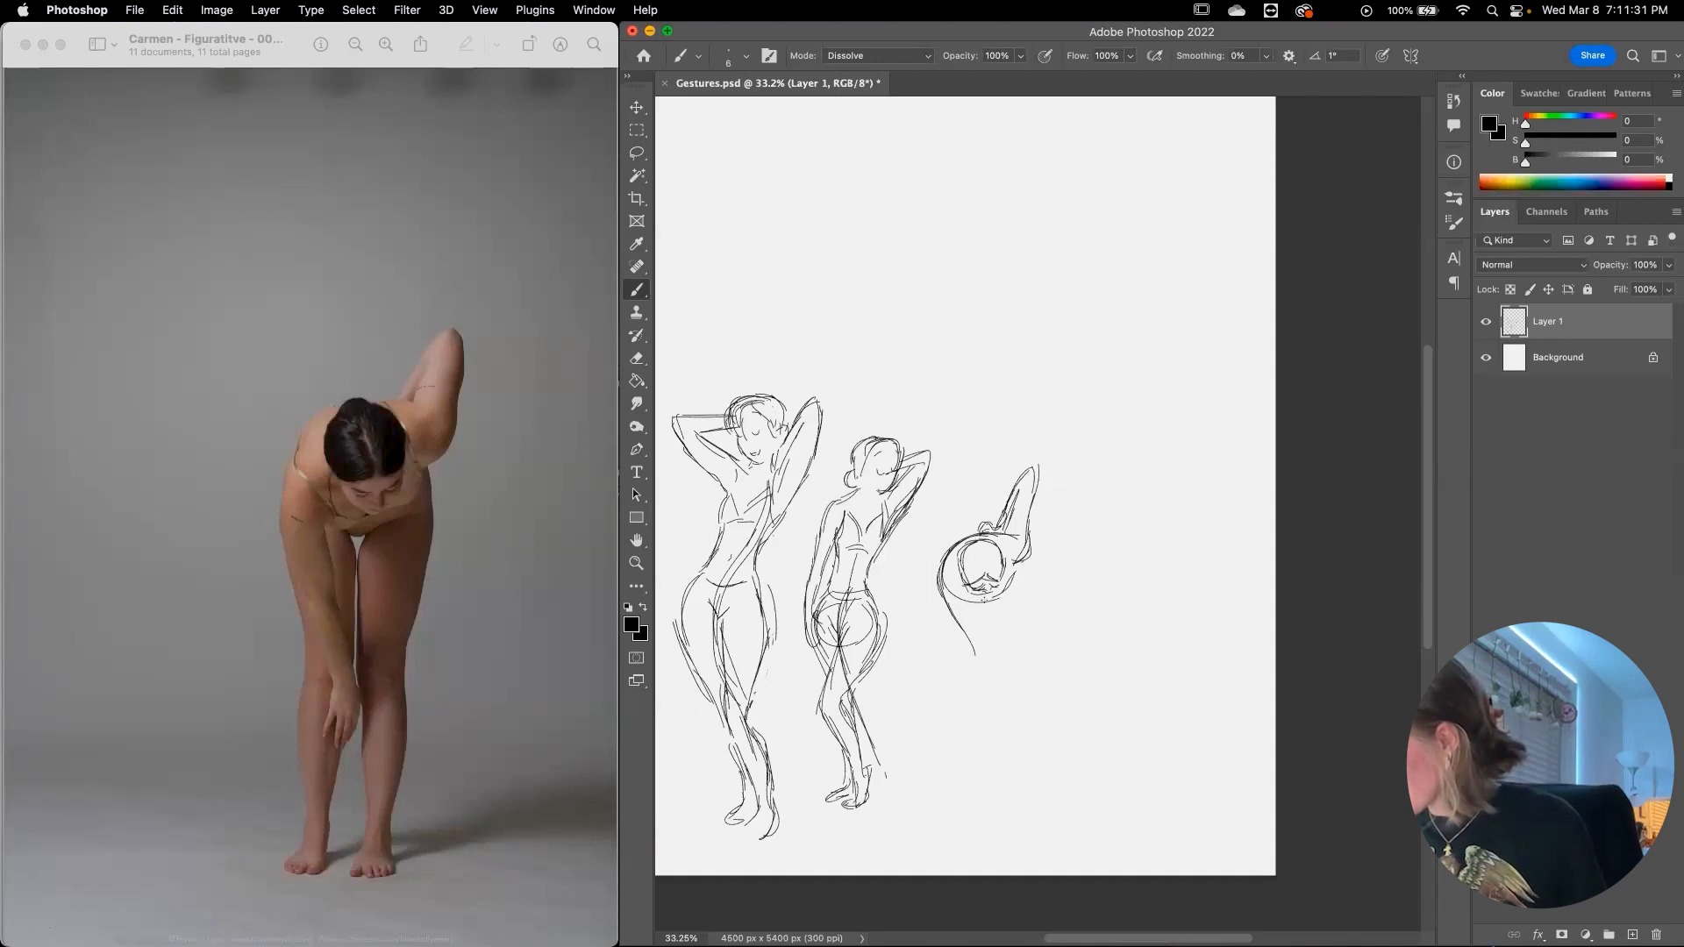
pyautogui.moveTo(1002, 577)
pyautogui.mouseDown()
pyautogui.moveTo(990, 599)
pyautogui.moveTo(967, 589)
pyautogui.mouseUp()
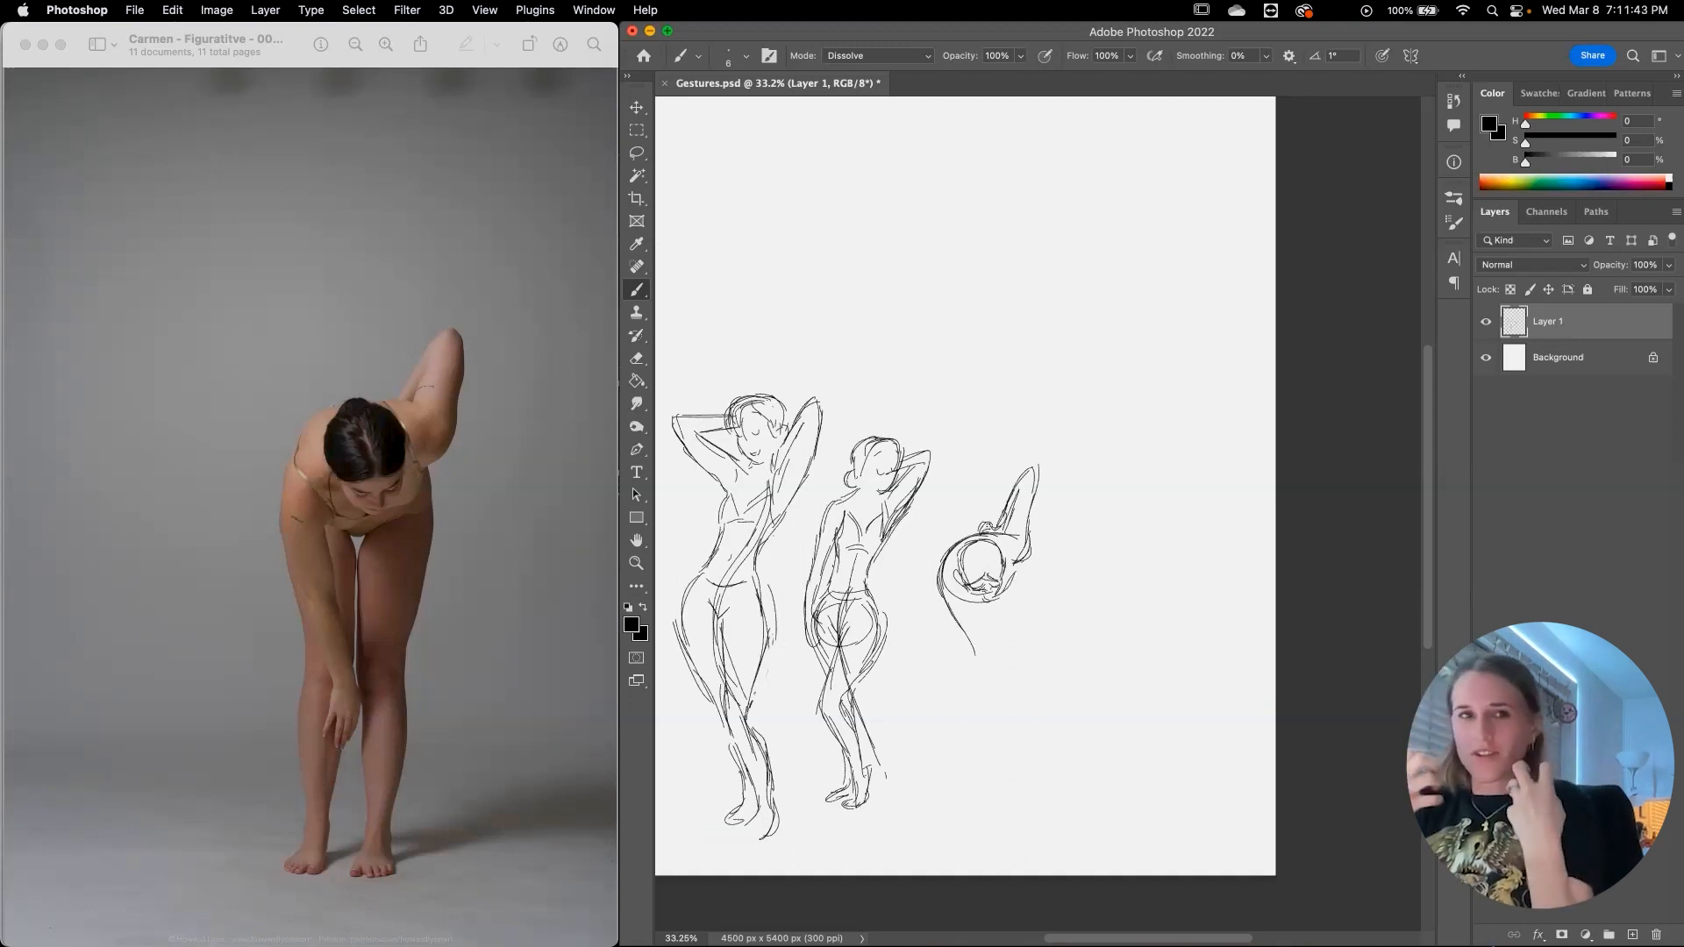
# Step: Draw the third figure's long hanging arm with its hand, plus the outer contour of the right thigh down to the hand
pyautogui.moveTo(964, 630); pyautogui.dragTo(988, 686)
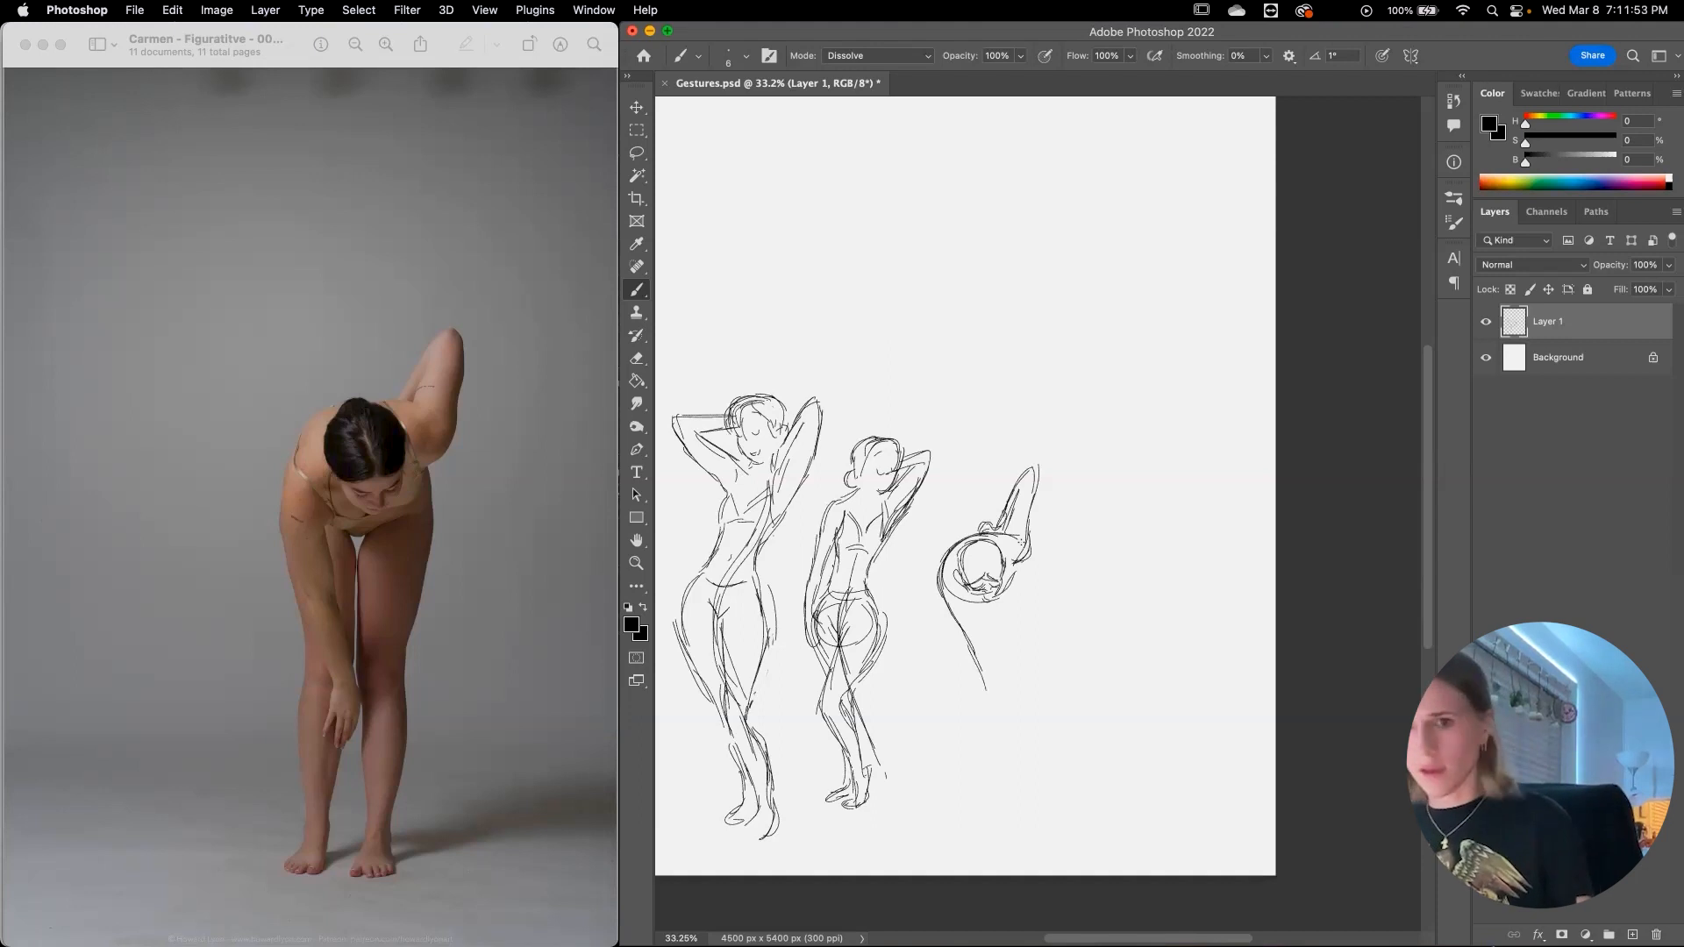
pyautogui.moveTo(969, 611)
pyautogui.mouseDown()
pyautogui.moveTo(1011, 690)
pyautogui.moveTo(995, 706)
pyautogui.moveTo(1000, 663)
pyautogui.moveTo(1019, 703)
pyautogui.mouseUp()
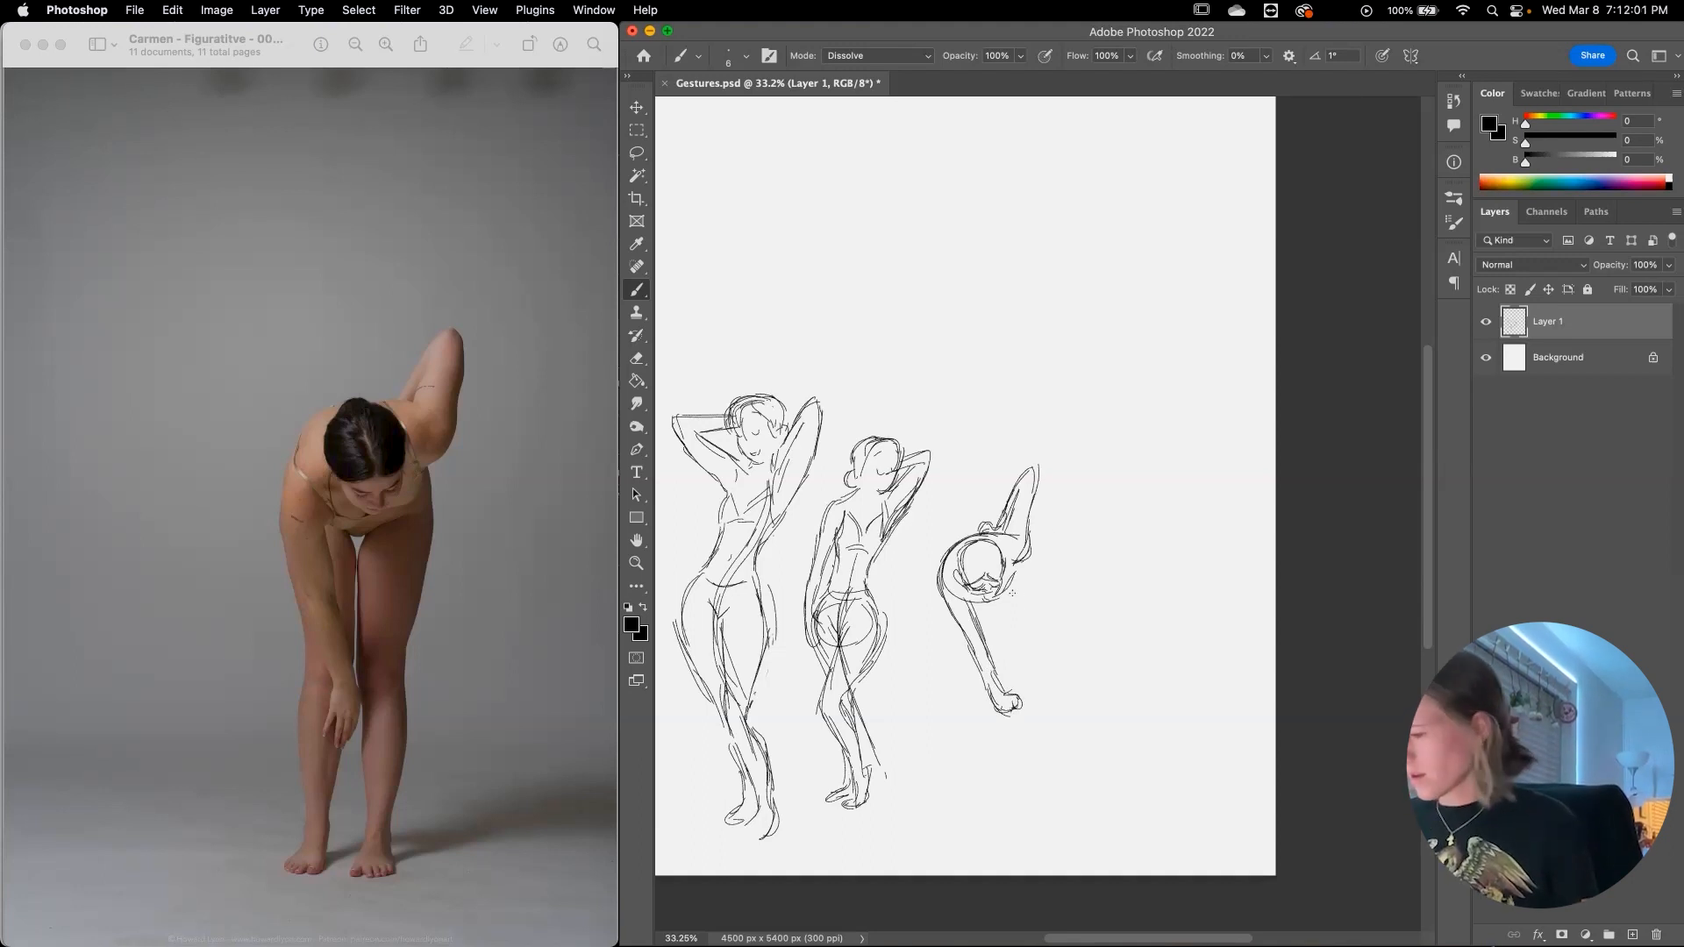
pyautogui.moveTo(1023, 564); pyautogui.dragTo(1007, 671)
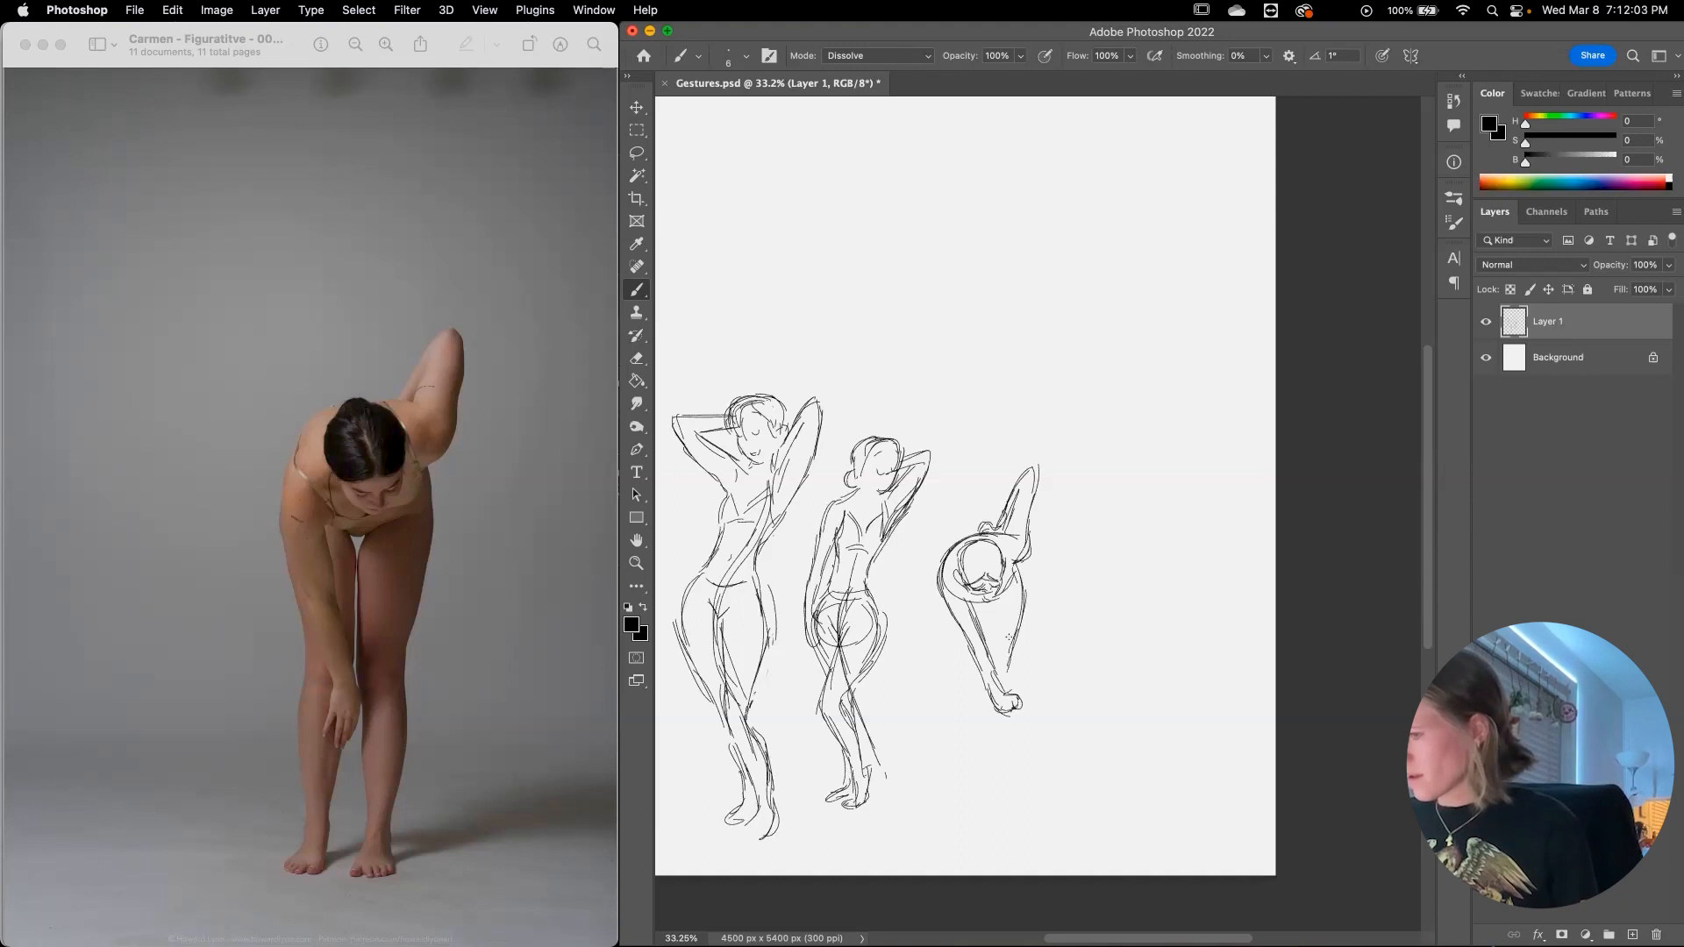
# Step: Sketch the third figure's left leg contour and both sides of the right lower leg below the hand
pyautogui.moveTo(946, 616)
pyautogui.mouseDown()
pyautogui.moveTo(963, 675)
pyautogui.moveTo(949, 744)
pyautogui.moveTo(1013, 727)
pyautogui.moveTo(1023, 800)
pyautogui.mouseUp()
pyautogui.press('super+z')
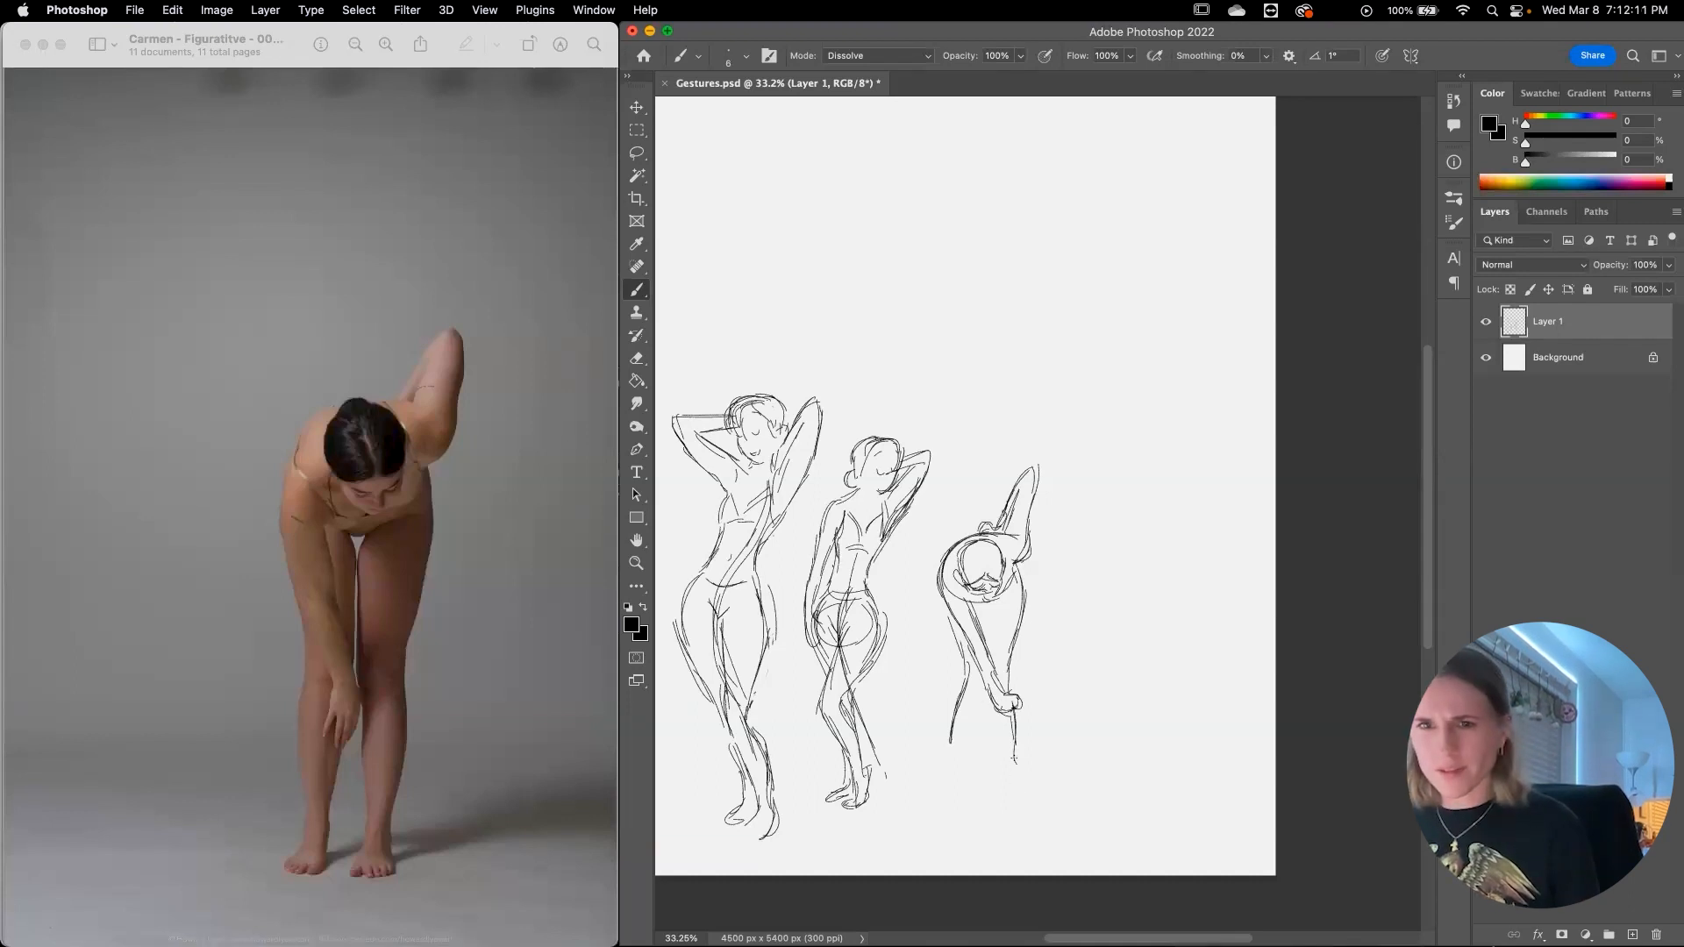
pyautogui.moveTo(1016, 743); pyautogui.dragTo(1008, 800)
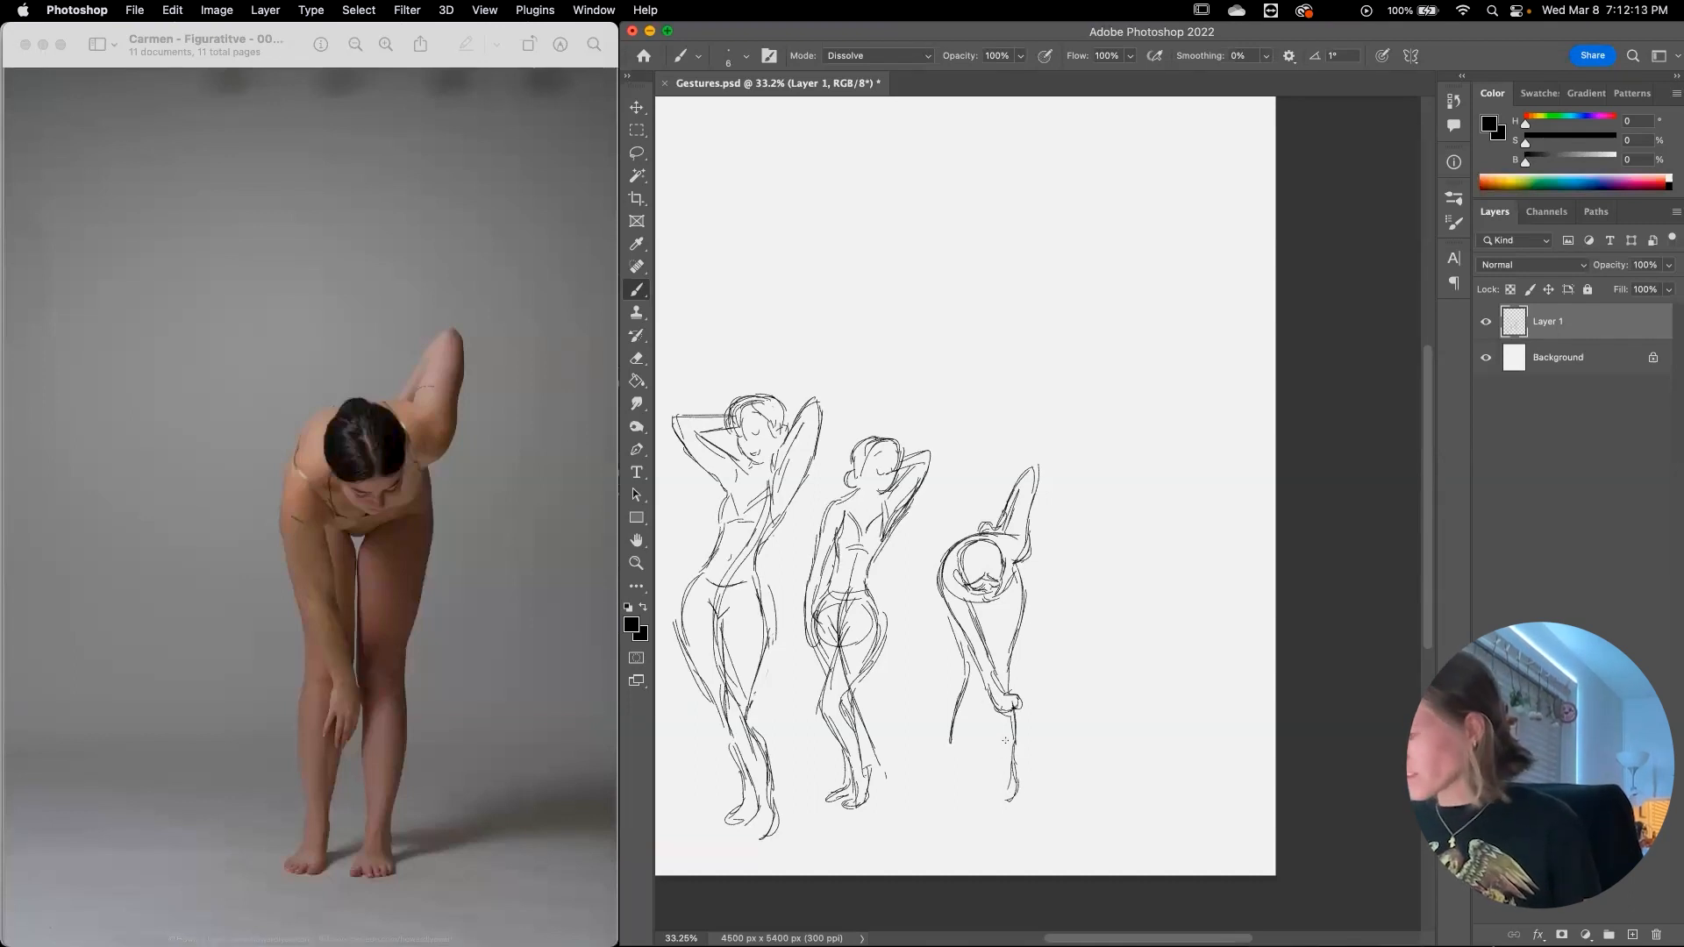
pyautogui.moveTo(995, 718); pyautogui.dragTo(1005, 761)
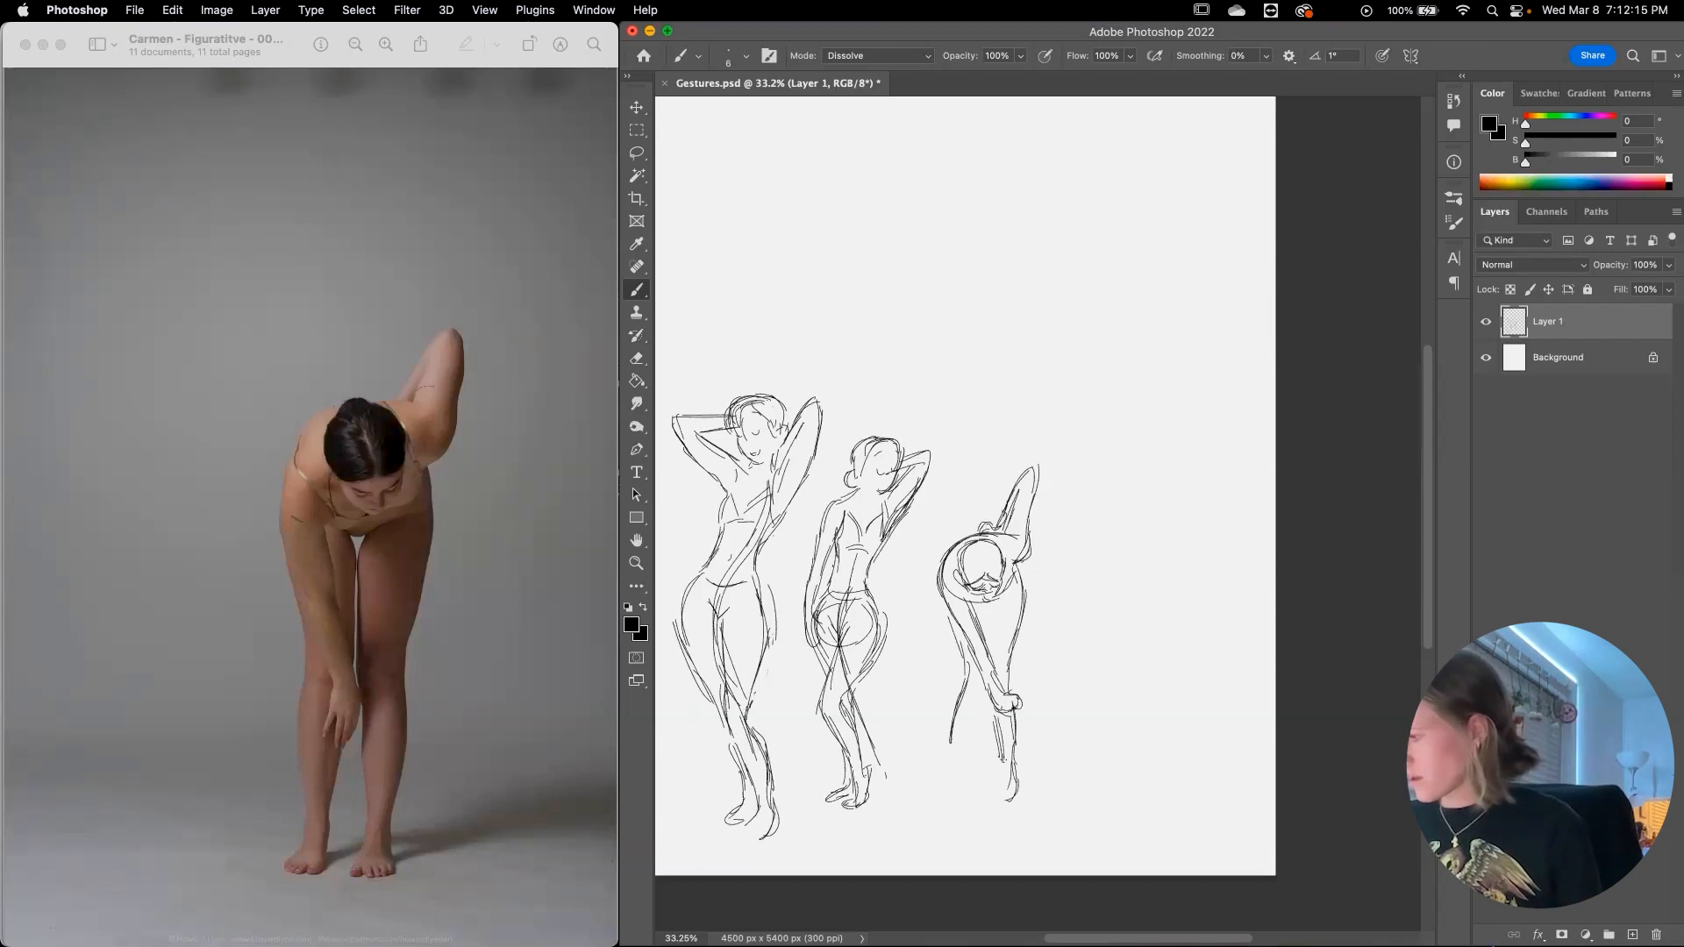
# Step: Add the third figure's chest line below the head, a stronger head outline and the central hair parting
pyautogui.moveTo(982, 611); pyautogui.dragTo(992, 639)
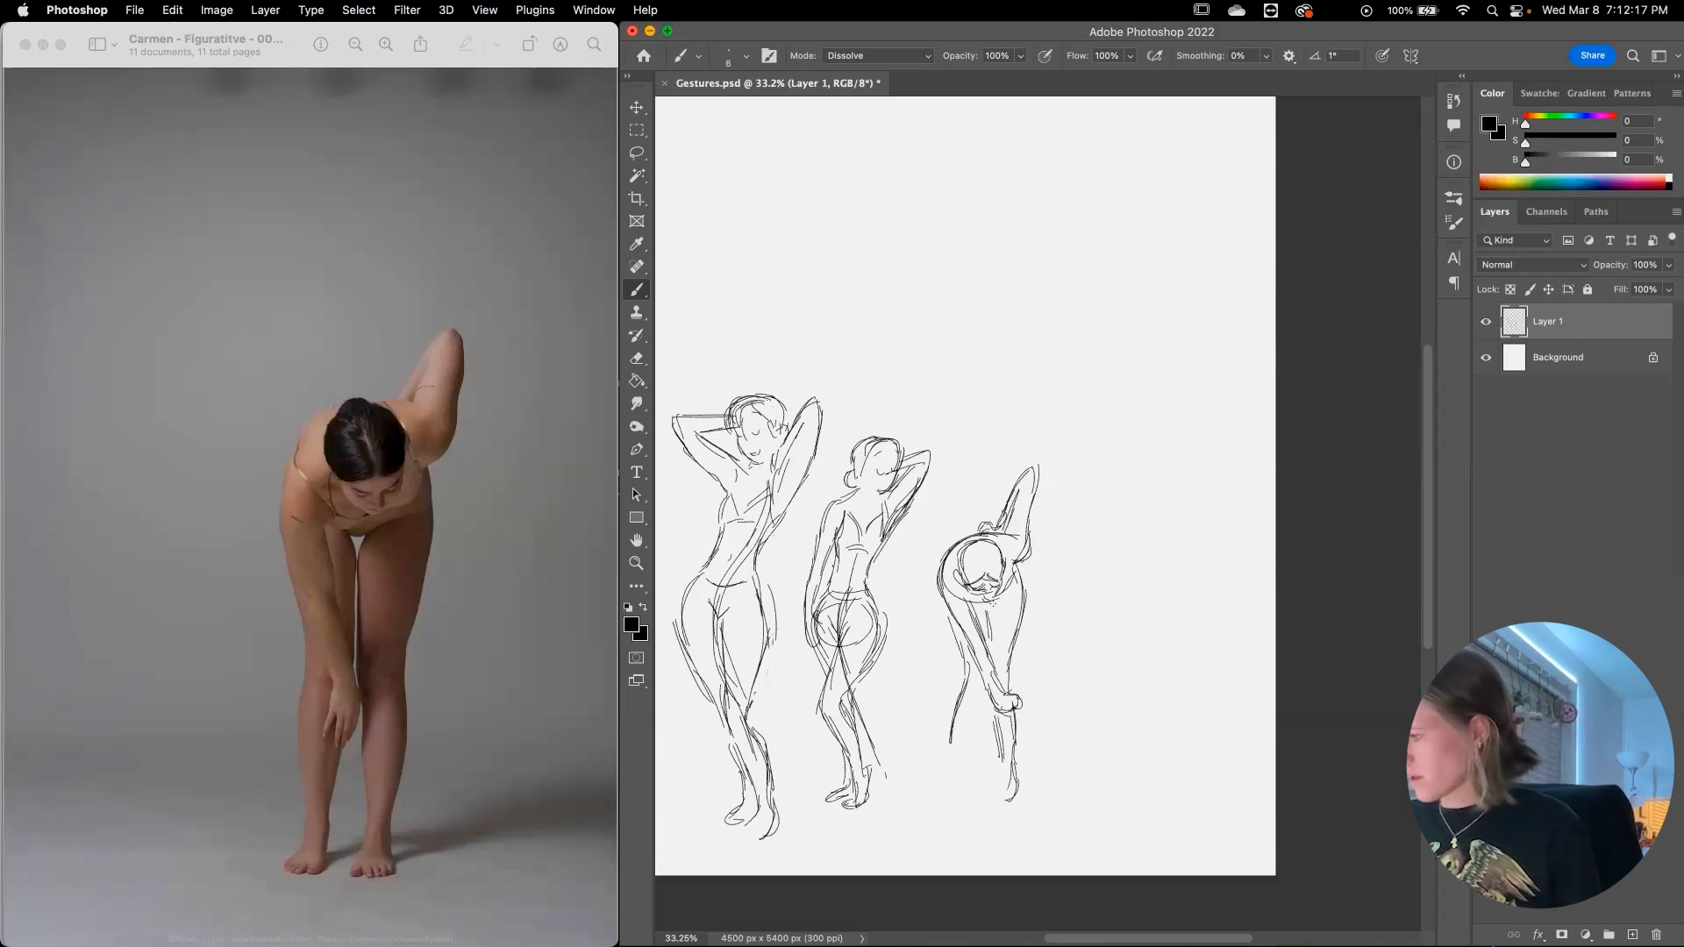
pyautogui.moveTo(975, 602)
pyautogui.mouseDown()
pyautogui.moveTo(982, 619)
pyautogui.moveTo(961, 588)
pyautogui.moveTo(1009, 552)
pyautogui.mouseUp()
pyautogui.moveTo(984, 548); pyautogui.dragTo(984, 570)
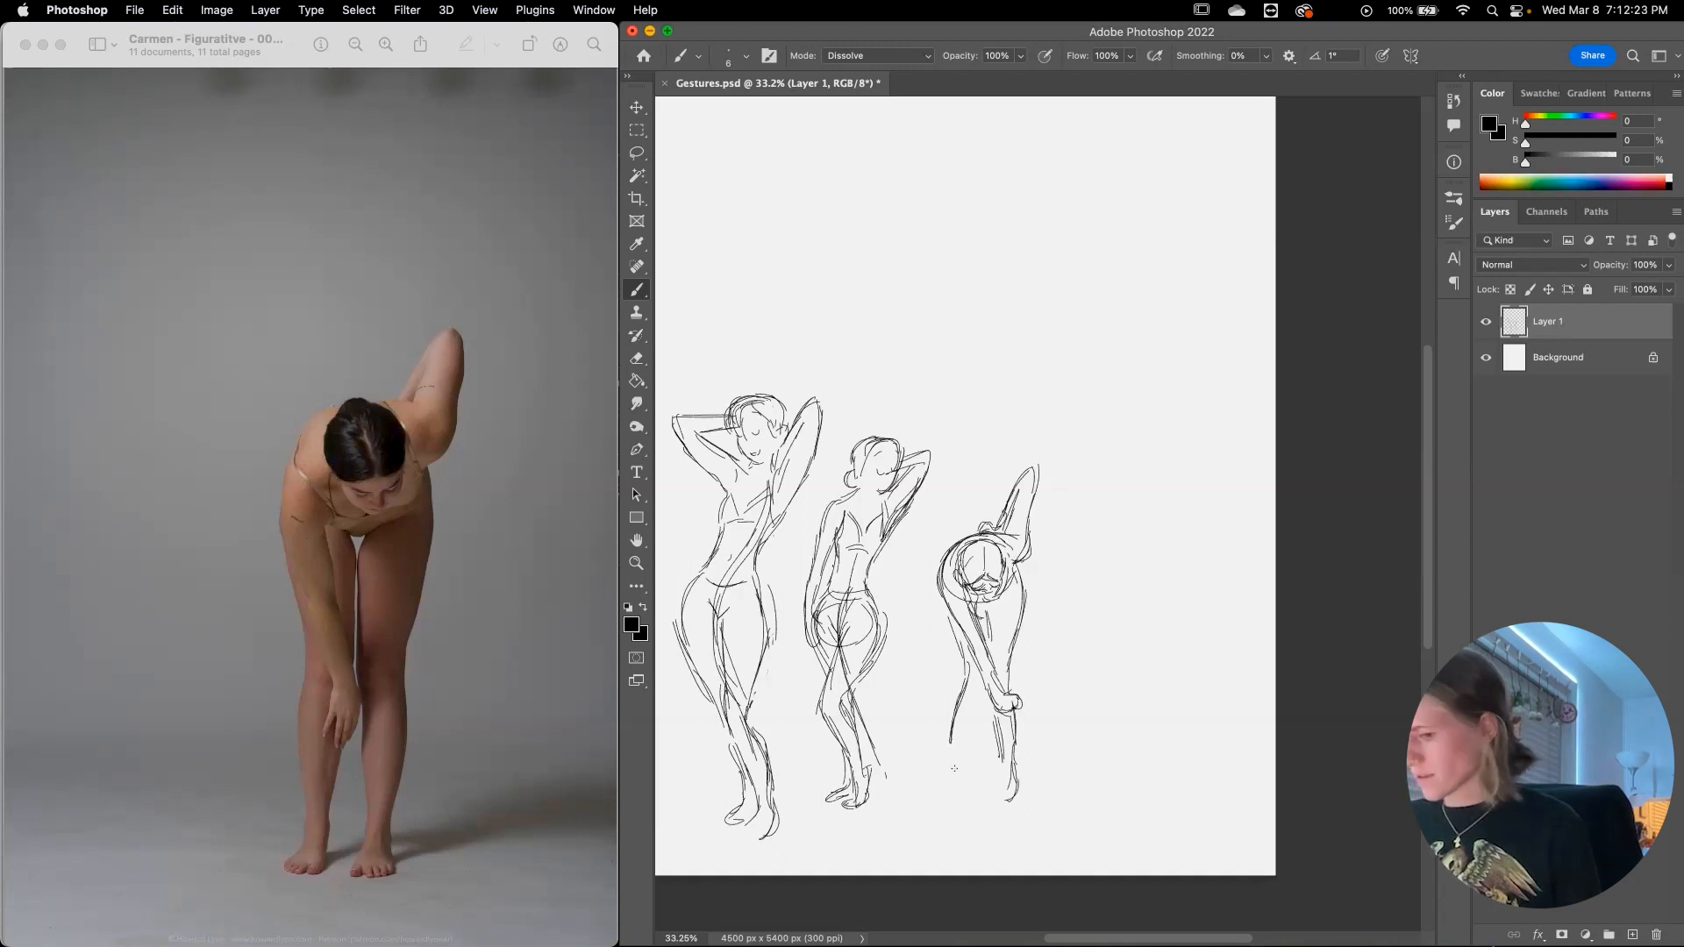
# Step: Finish the third figure's lower legs and both feet, and reinforce the inner thigh and left shoulder contours
pyautogui.moveTo(953, 744)
pyautogui.mouseDown()
pyautogui.moveTo(947, 781)
pyautogui.moveTo(968, 787)
pyautogui.moveTo(974, 764)
pyautogui.moveTo(985, 778)
pyautogui.mouseUp()
pyautogui.moveTo(967, 720); pyautogui.dragTo(963, 756)
pyautogui.moveTo(970, 721); pyautogui.dragTo(949, 762)
pyautogui.moveTo(956, 747); pyautogui.dragTo(941, 784)
pyautogui.moveTo(982, 693)
pyautogui.mouseDown()
pyautogui.moveTo(970, 724)
pyautogui.moveTo(992, 792)
pyautogui.moveTo(1014, 801)
pyautogui.mouseUp()
pyautogui.moveTo(996, 609); pyautogui.dragTo(986, 667)
pyautogui.moveTo(963, 535)
pyautogui.mouseDown()
pyautogui.moveTo(935, 581)
pyautogui.moveTo(954, 632)
pyautogui.mouseUp()
# Step: Lasso the third figure, move it slightly down and left, deselect it and return to the Brush tool
pyautogui.press('l')
pyautogui.moveTo(1128, 572)
pyautogui.mouseDown()
pyautogui.moveTo(941, 554)
pyautogui.moveTo(1083, 683)
pyautogui.moveTo(1127, 575)
pyautogui.mouseUp()
pyautogui.press('v')
pyautogui.moveTo(1006, 726); pyautogui.dragTo(995, 738)
pyautogui.press('super+d')
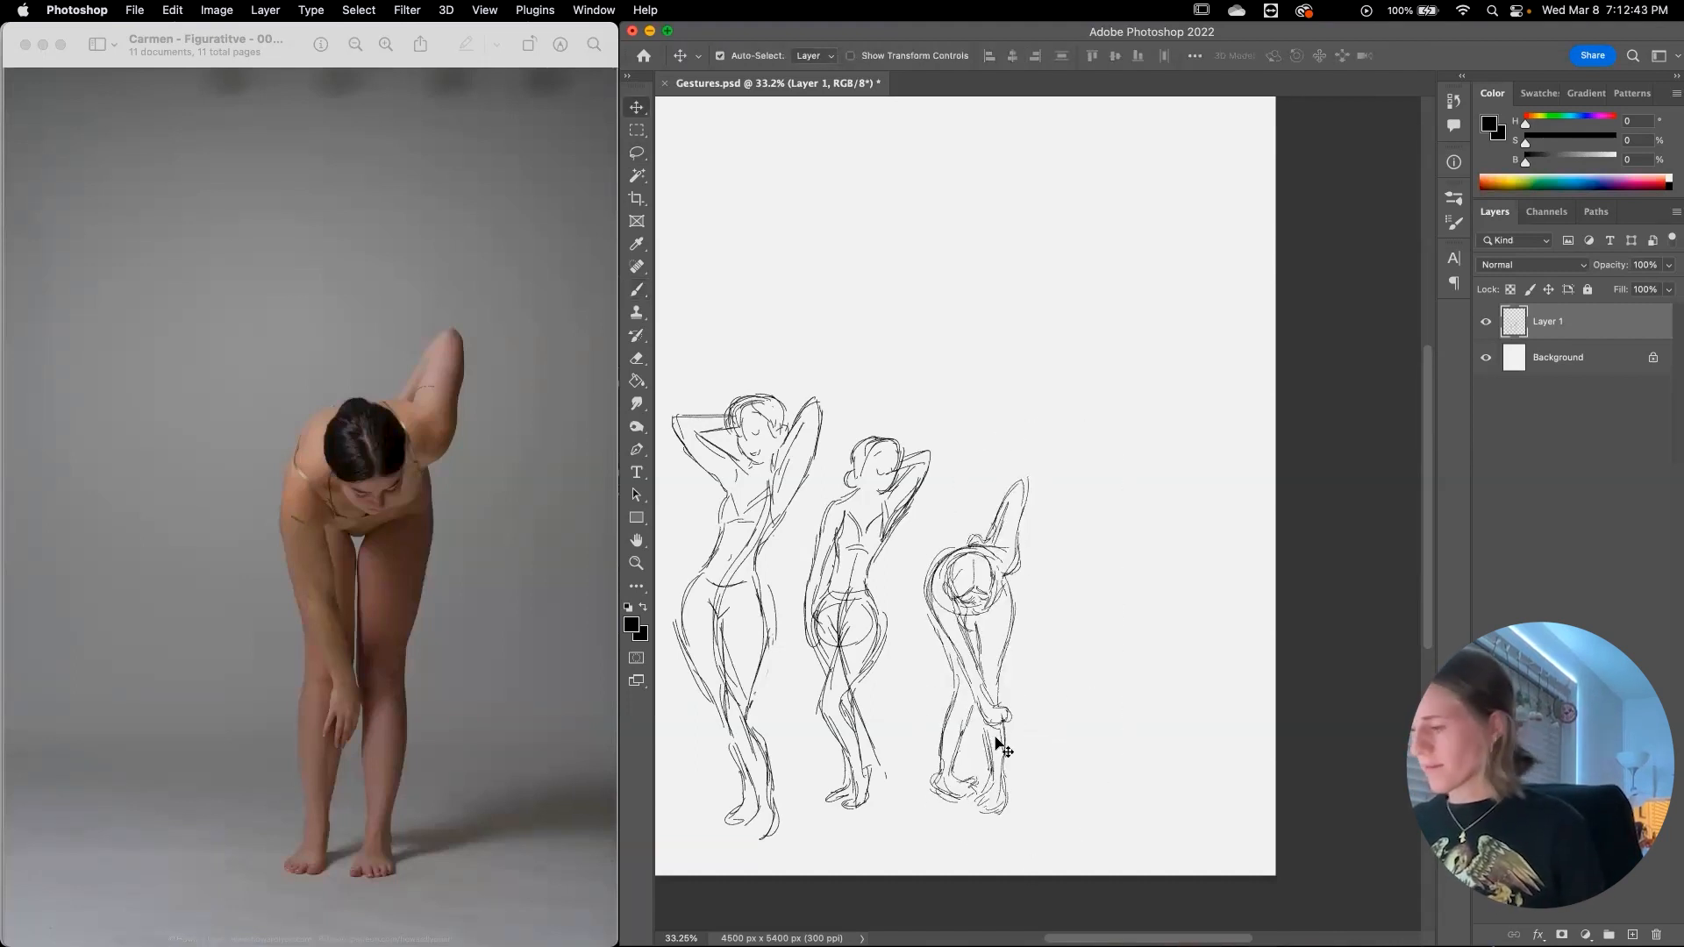
pyautogui.press('b')
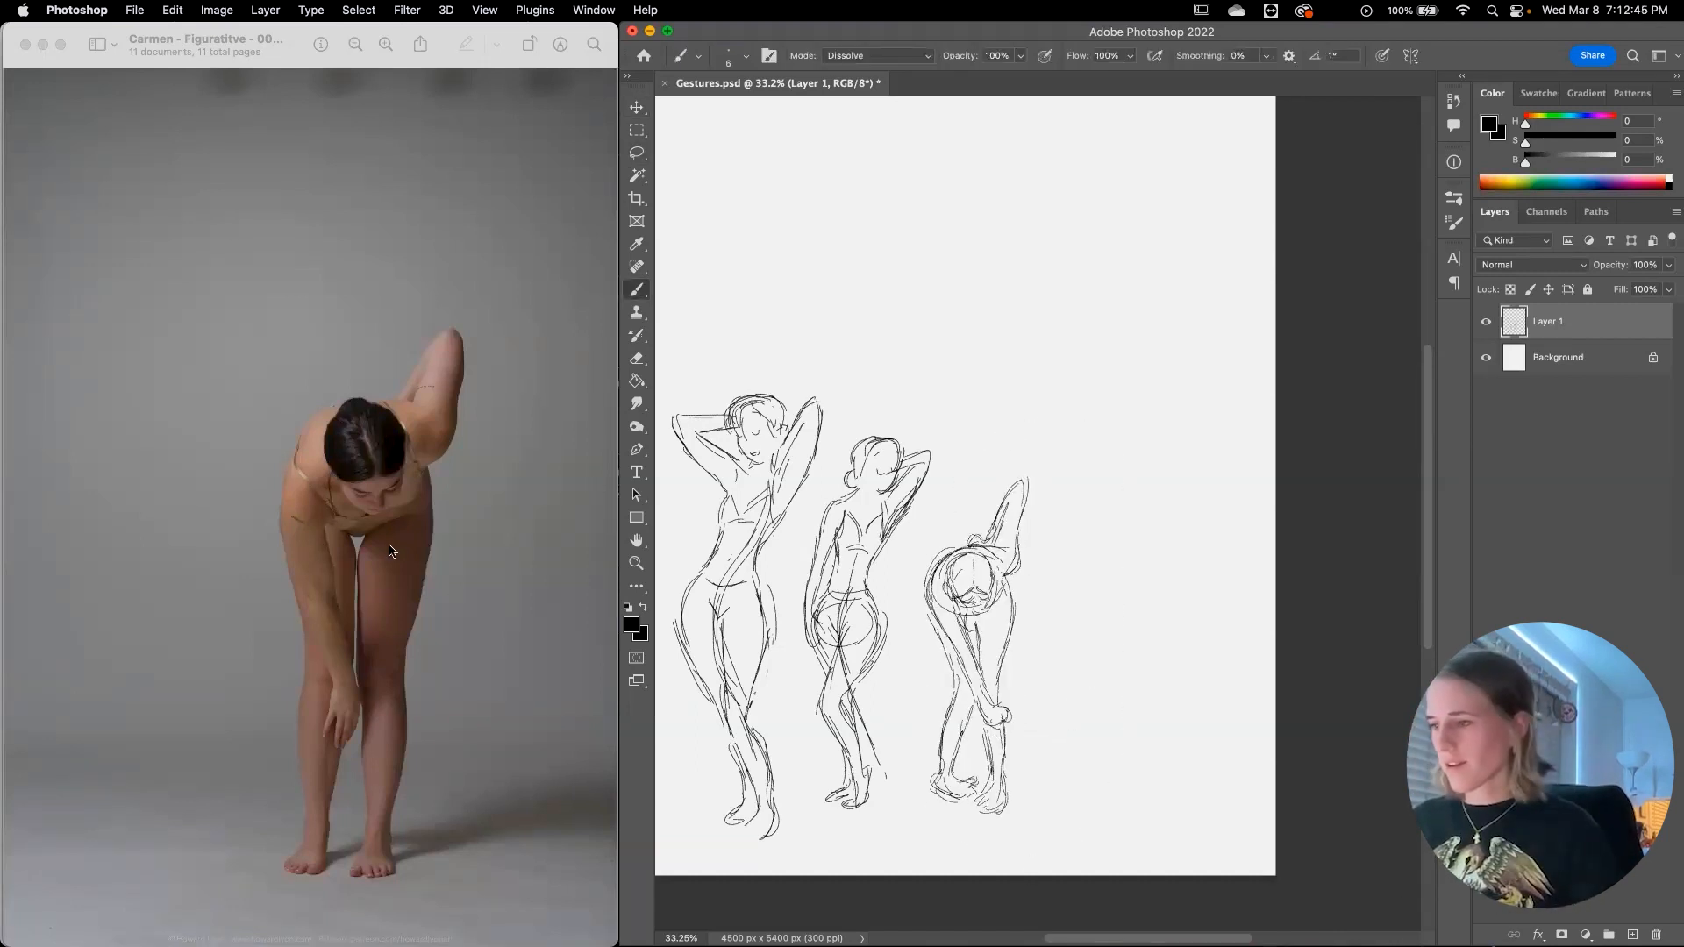
# Step: Switch to Preview to show the next reference photo, the seated pose on a stool, and return to Photoshop
pyautogui.click(250, 568)
pyautogui.press('Right')
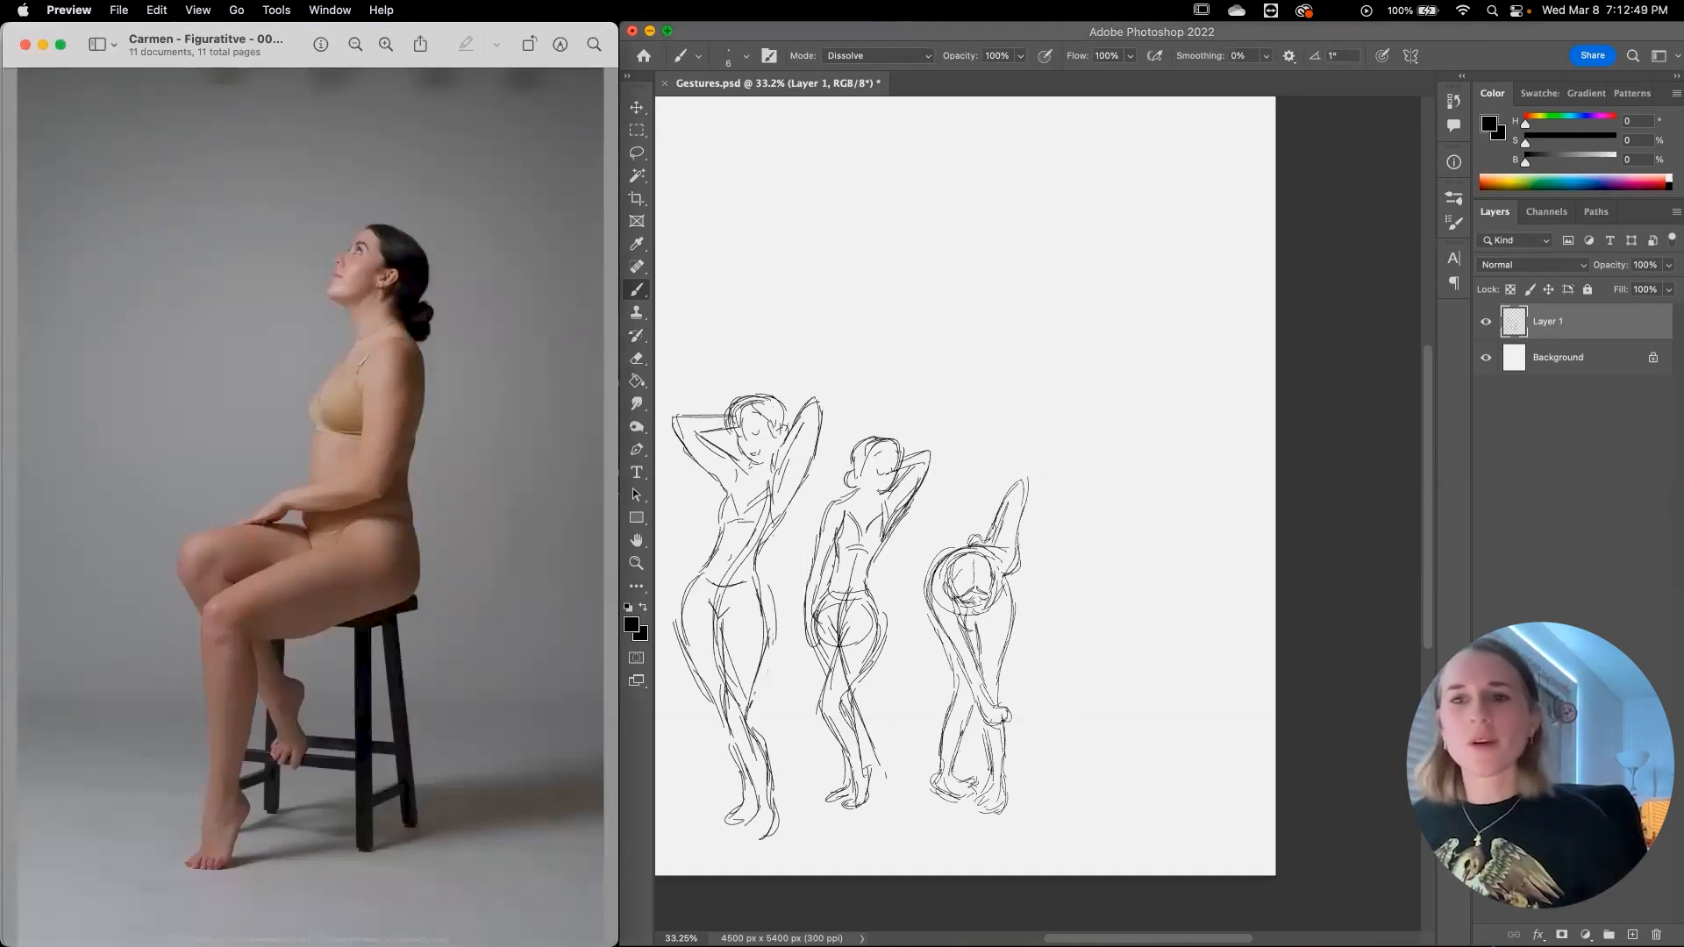
pyautogui.click(1012, 502)
# Step: Sketch the seated fourth figure's near thigh as a cylinder beside the third figure and start the far thigh's top line
pyautogui.hscroll(3, 982, 567)
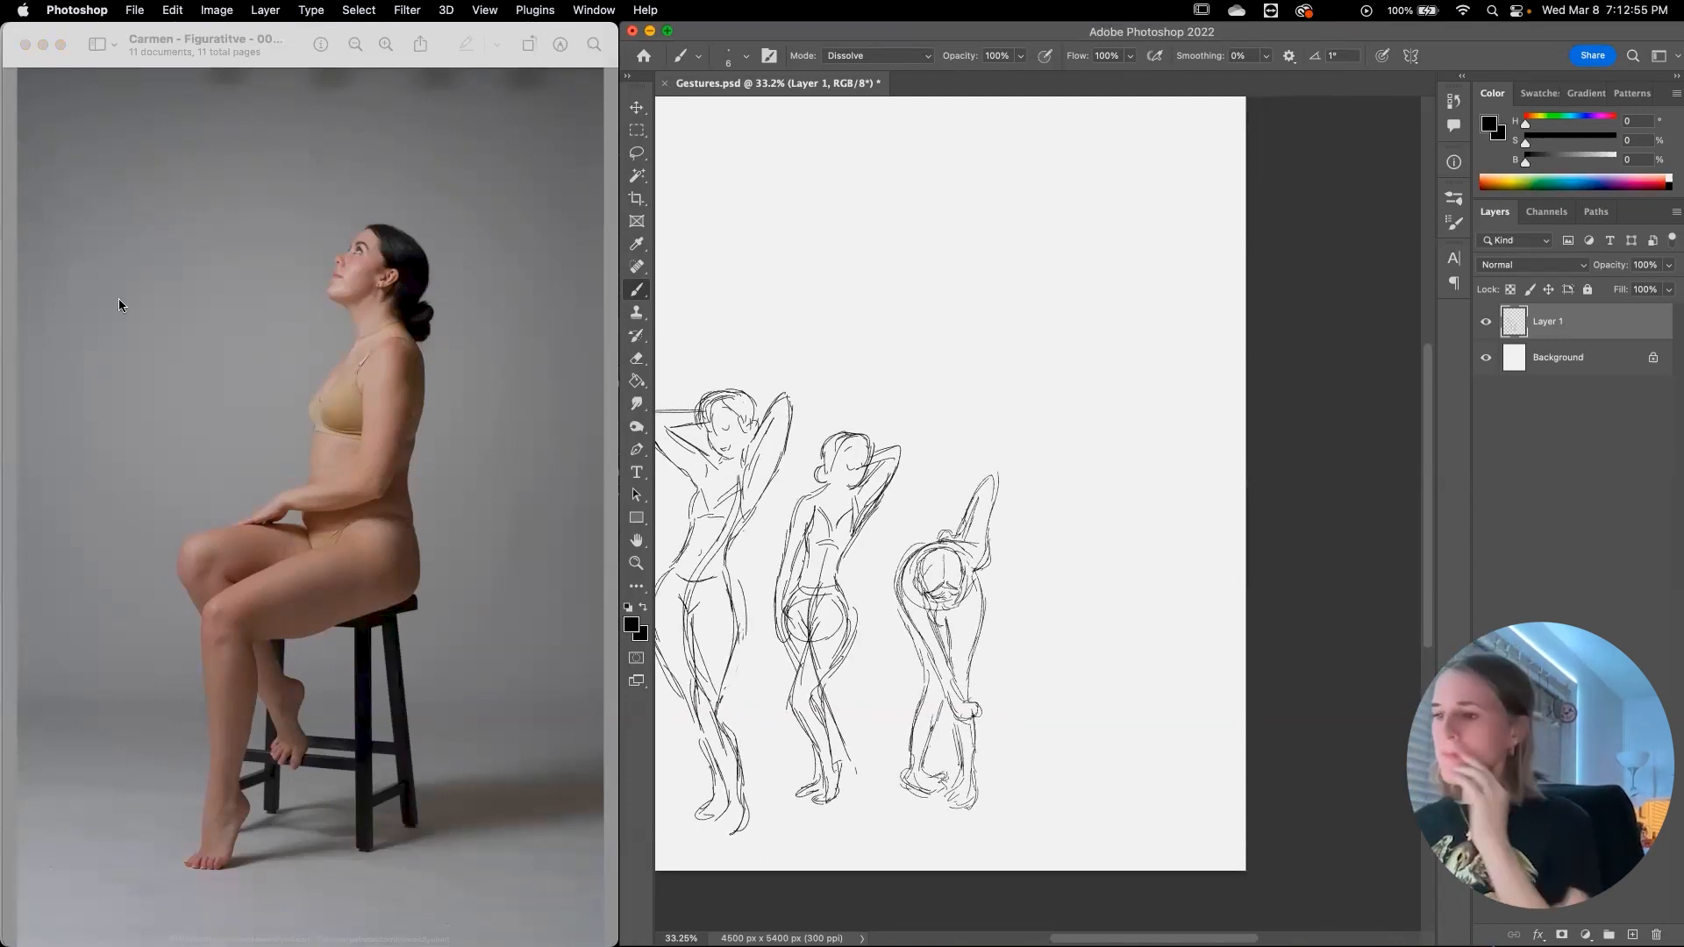
pyautogui.moveTo(1026, 711); pyautogui.dragTo(970, 699)
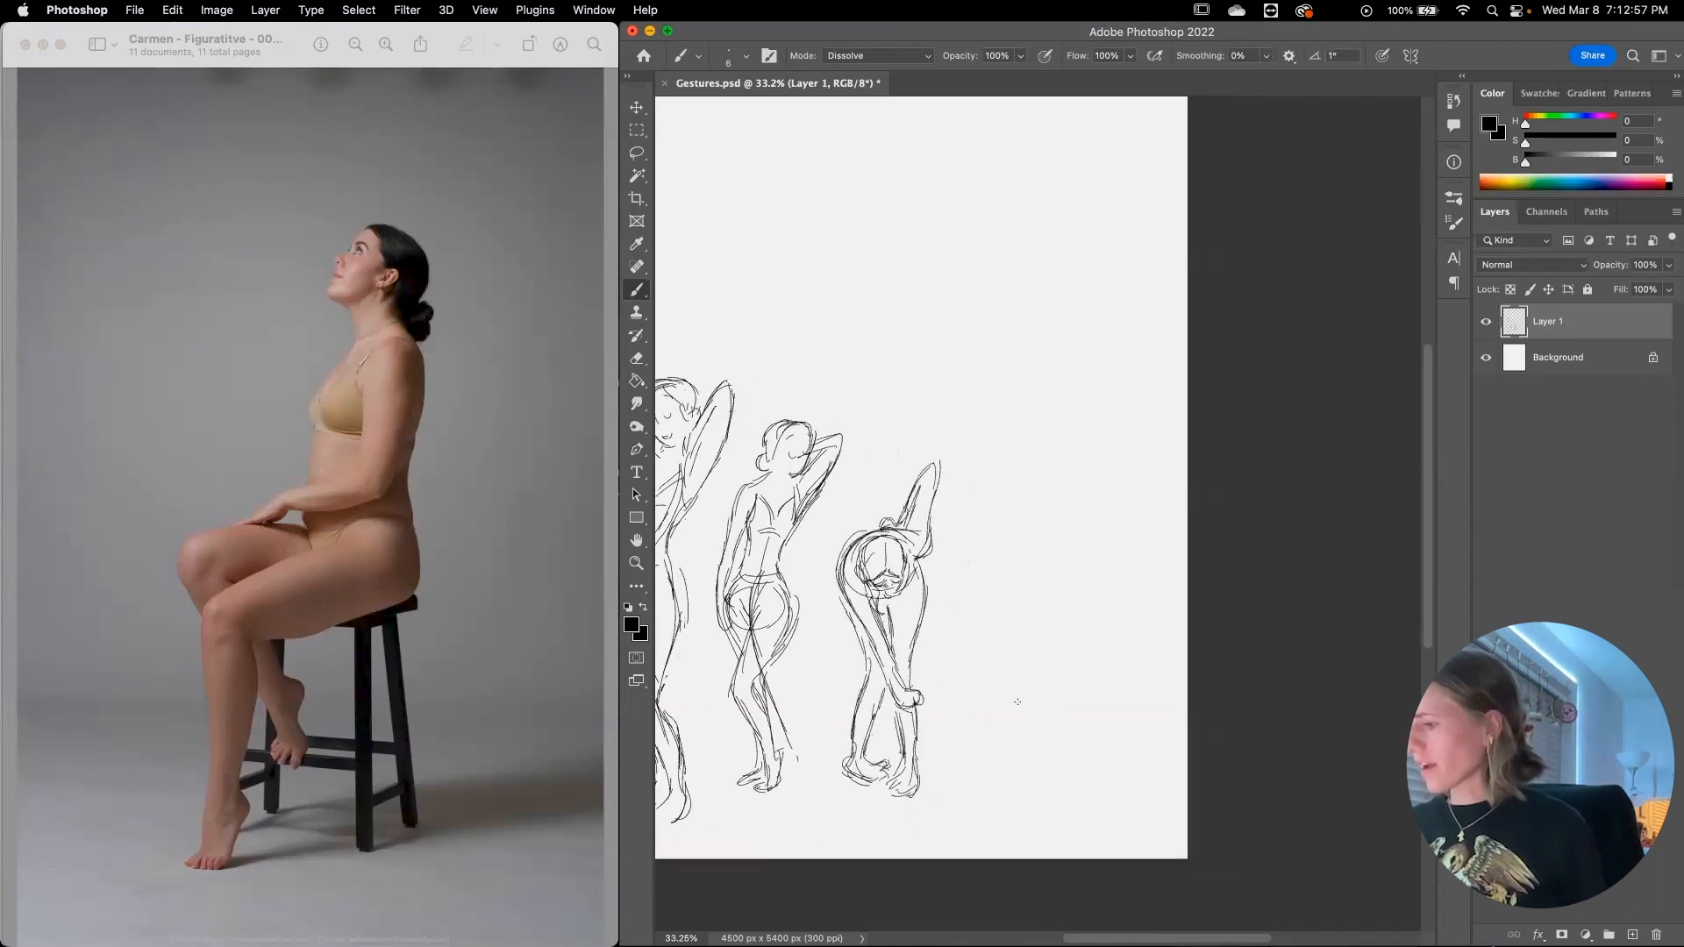
pyautogui.moveTo(1112, 687); pyautogui.dragTo(1161, 689)
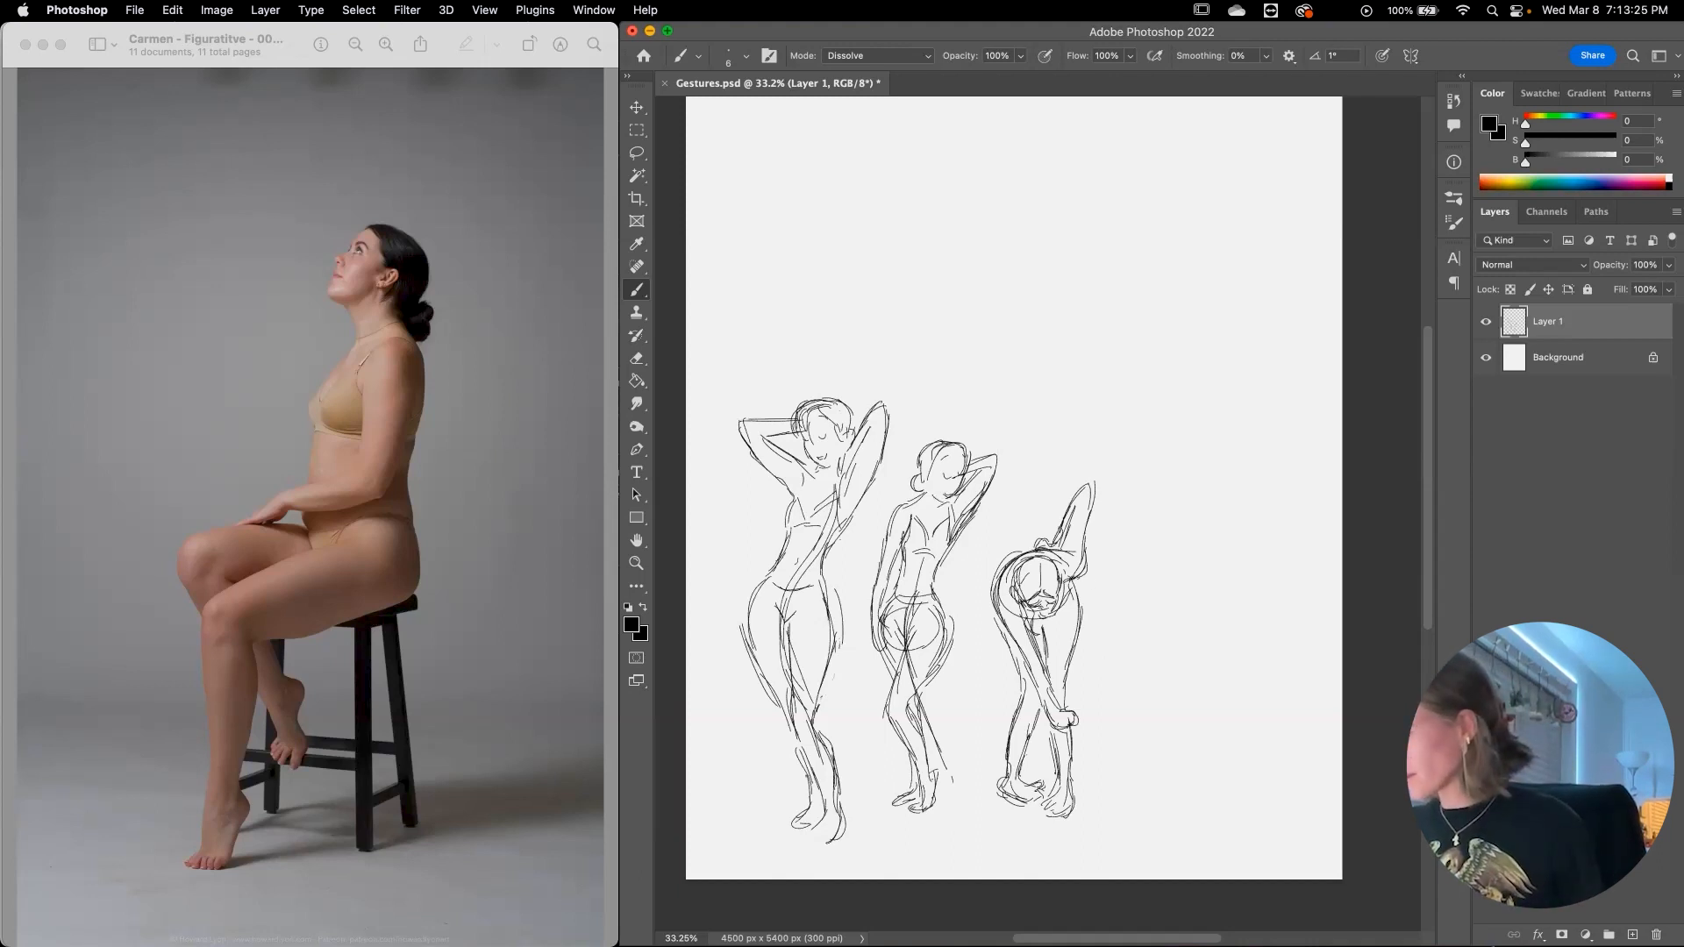
pyautogui.hscroll(3, 1100, 674)
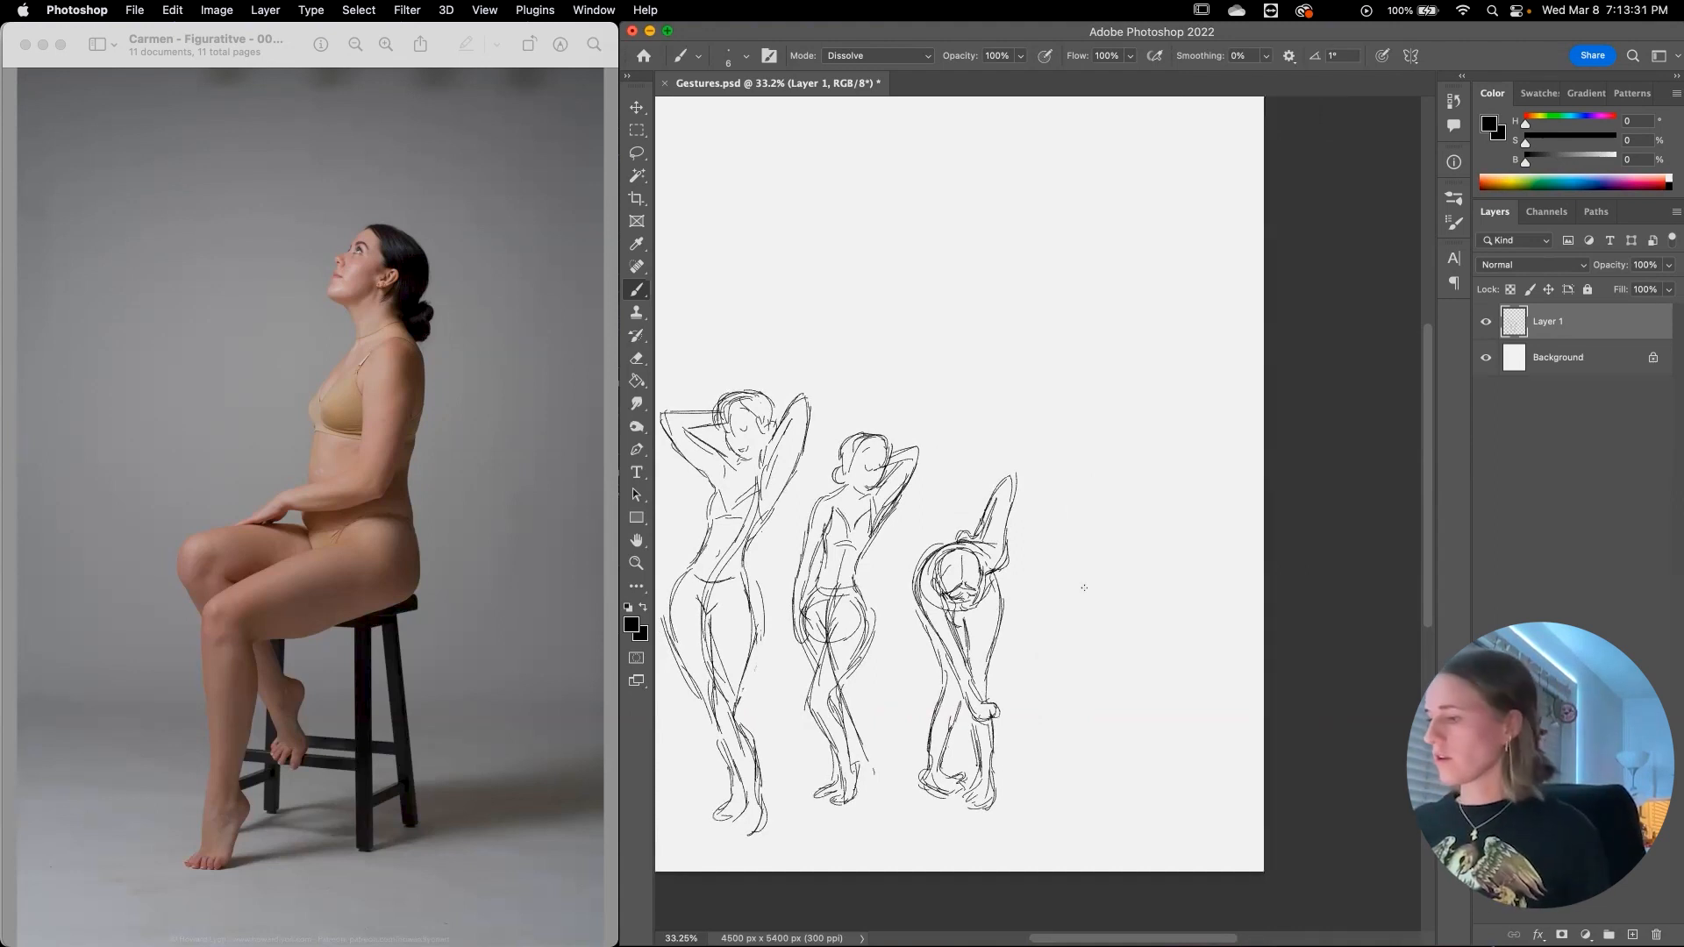
pyautogui.hscroll(2, 1033, 618)
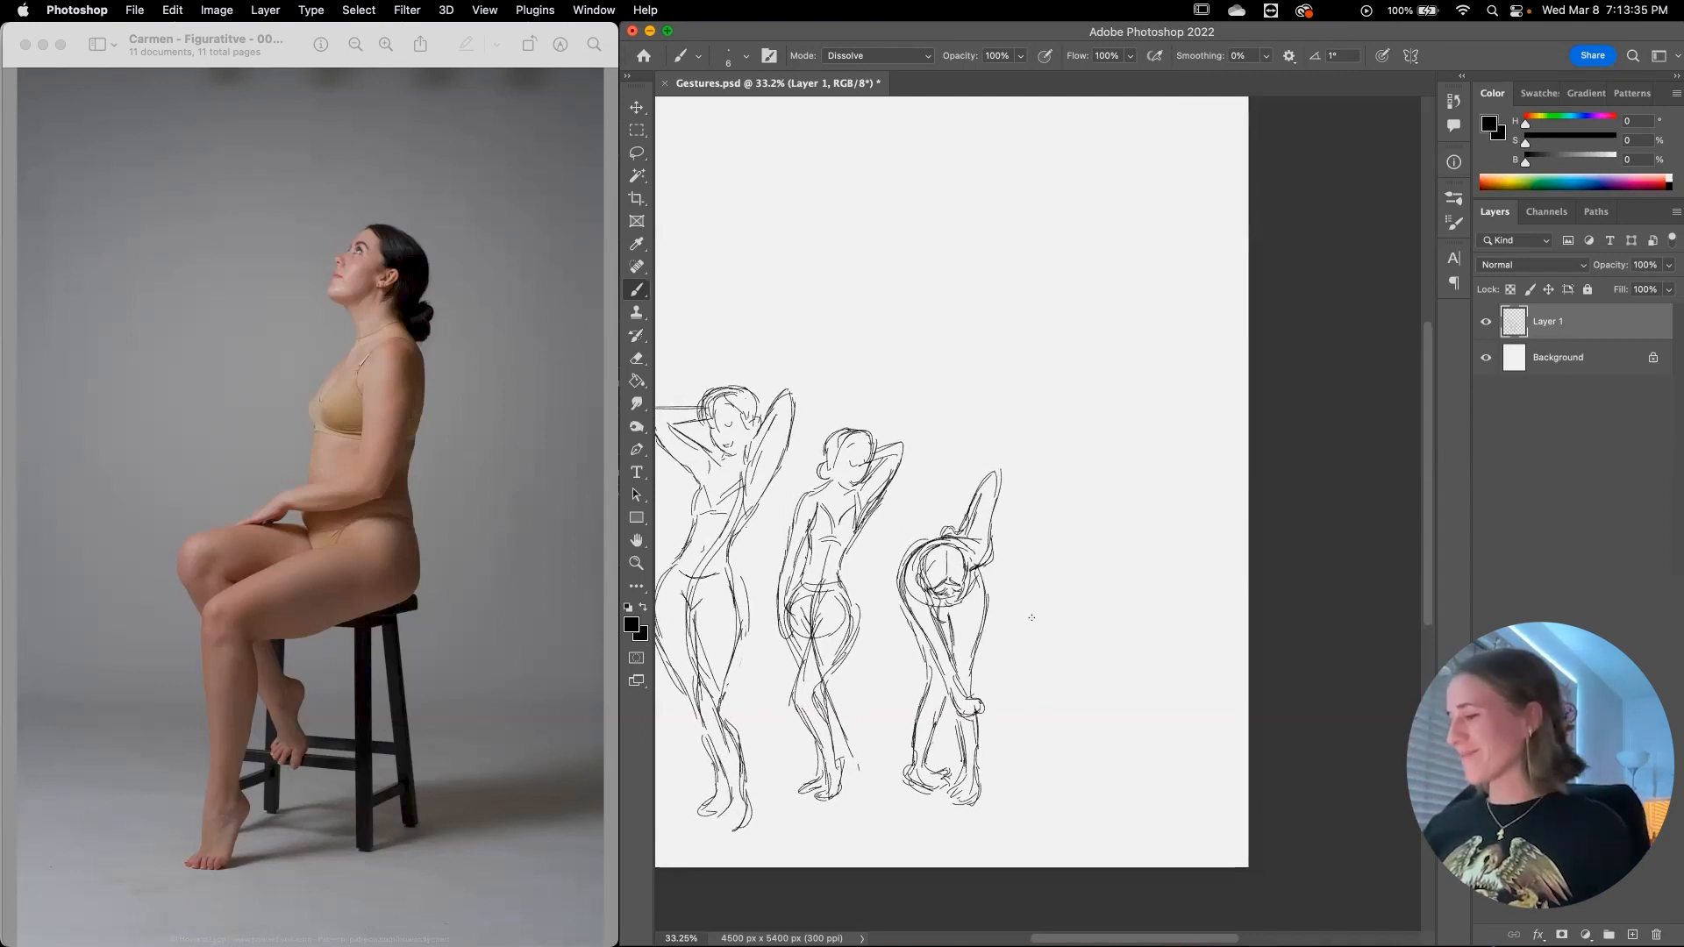
pyautogui.moveTo(948, 695); pyautogui.dragTo(931, 729)
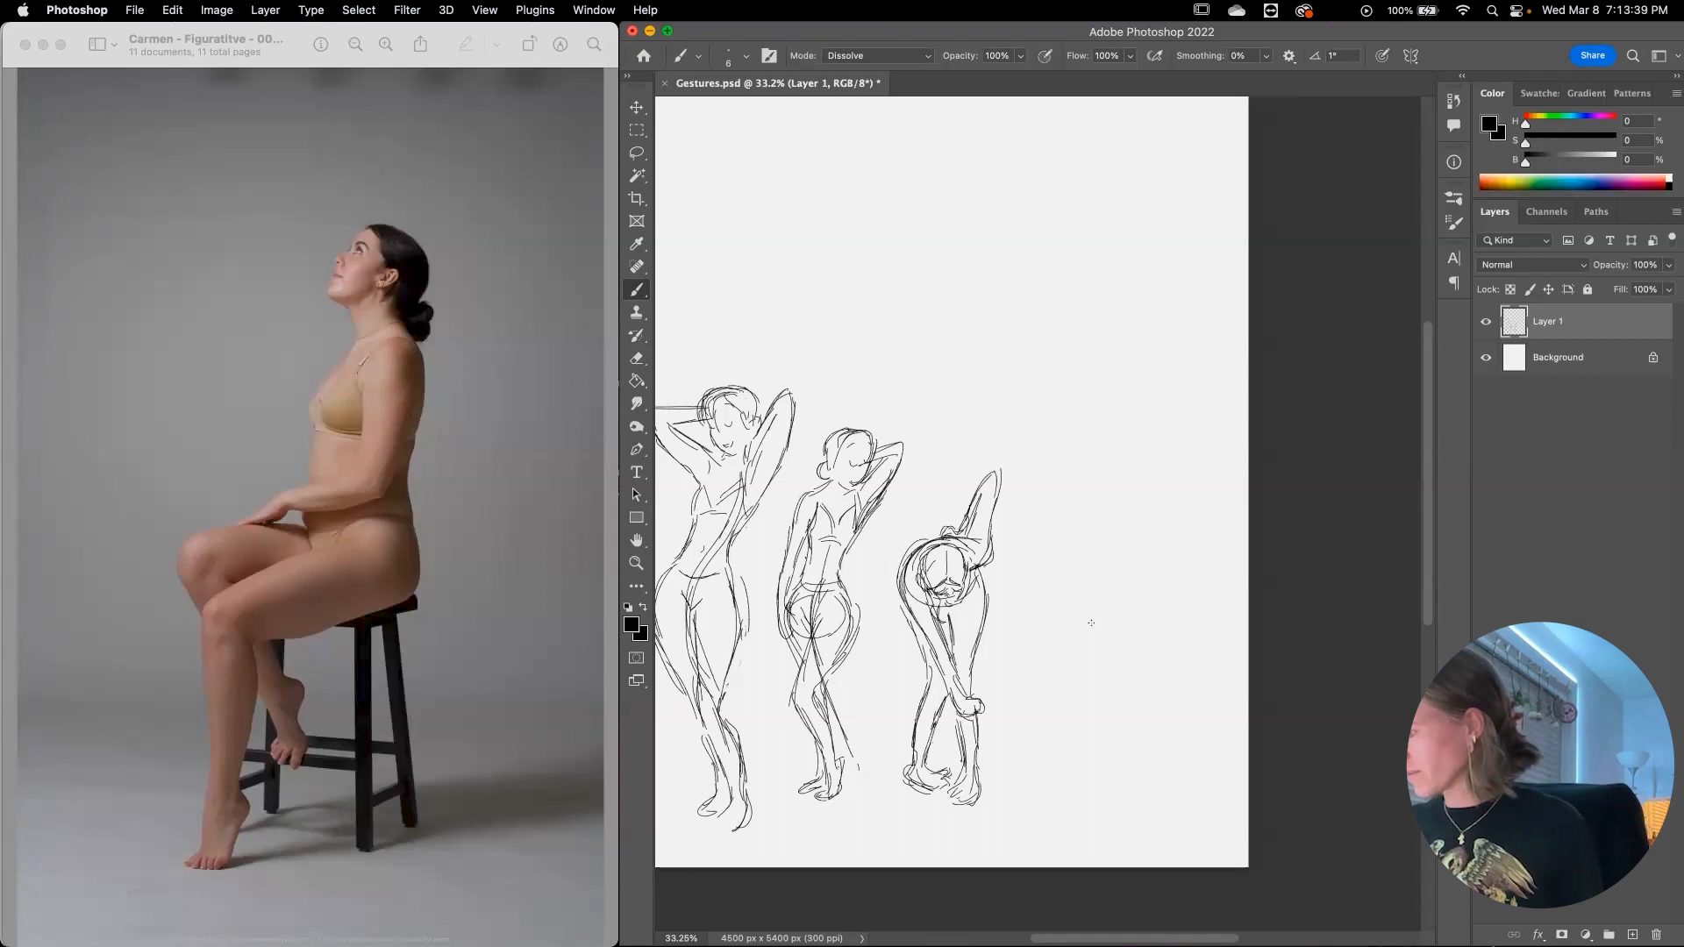
pyautogui.moveTo(1099, 622)
pyautogui.mouseDown()
pyautogui.moveTo(1037, 660)
pyautogui.moveTo(1107, 661)
pyautogui.moveTo(1115, 631)
pyautogui.moveTo(1112, 658)
pyautogui.mouseUp()
pyautogui.press('super+z')
pyautogui.press('super+z')
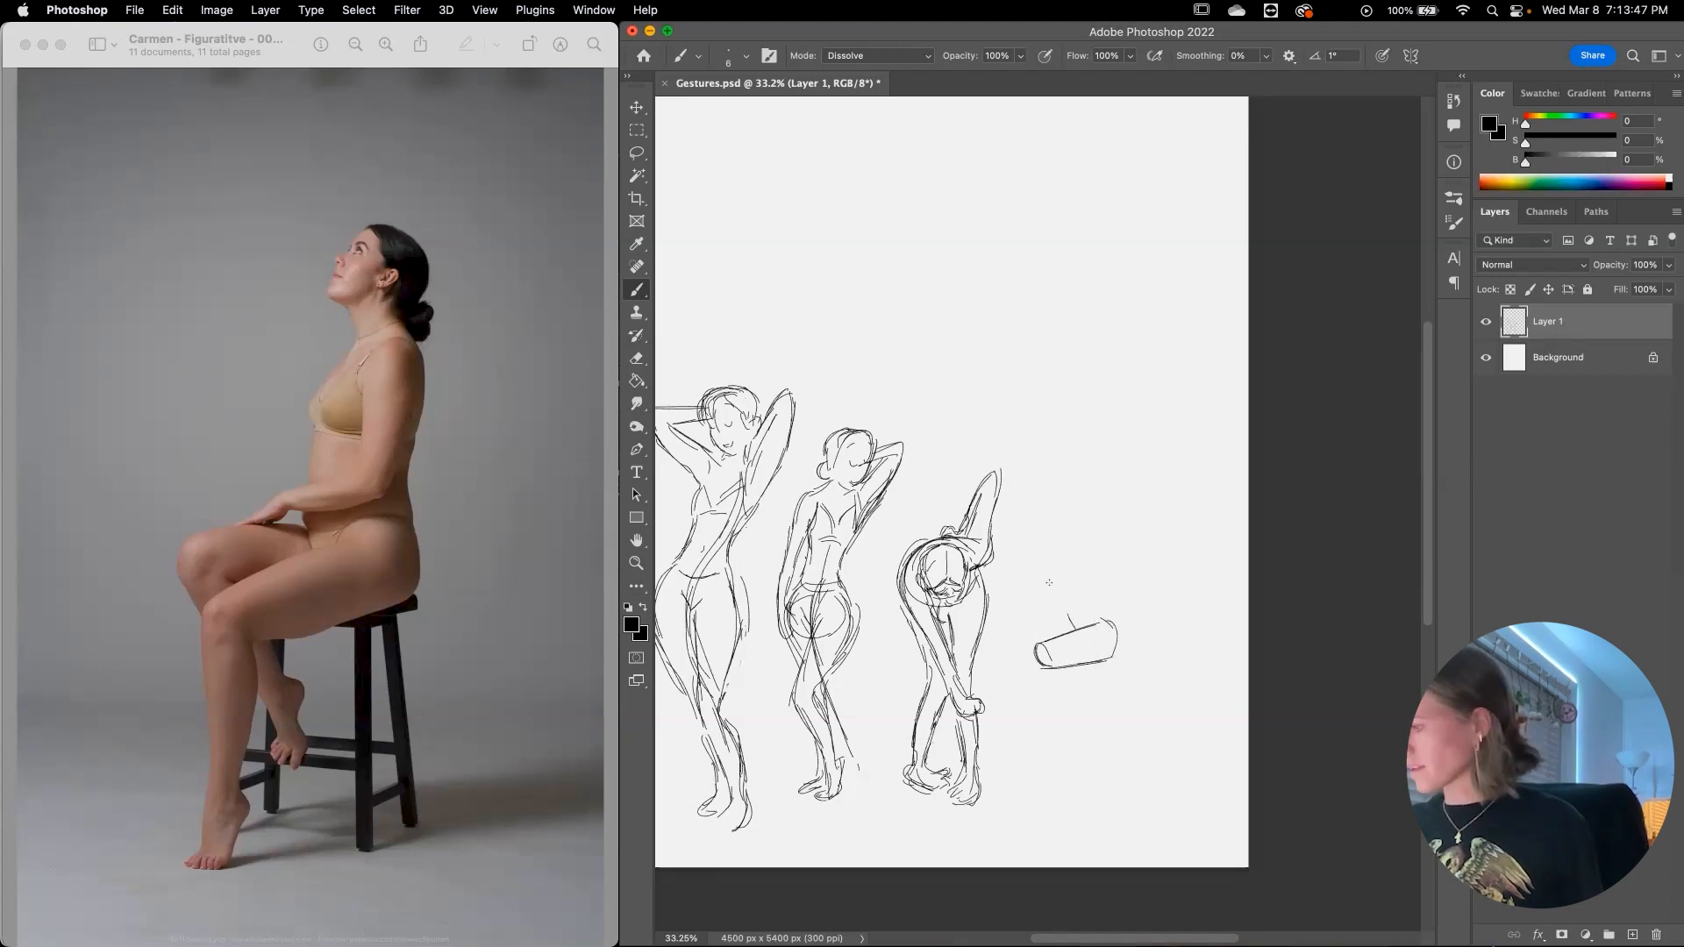
pyautogui.moveTo(1015, 612)
pyautogui.mouseDown()
pyautogui.moveTo(1070, 615)
pyautogui.moveTo(1027, 640)
pyautogui.mouseUp()
pyautogui.press('super+z')
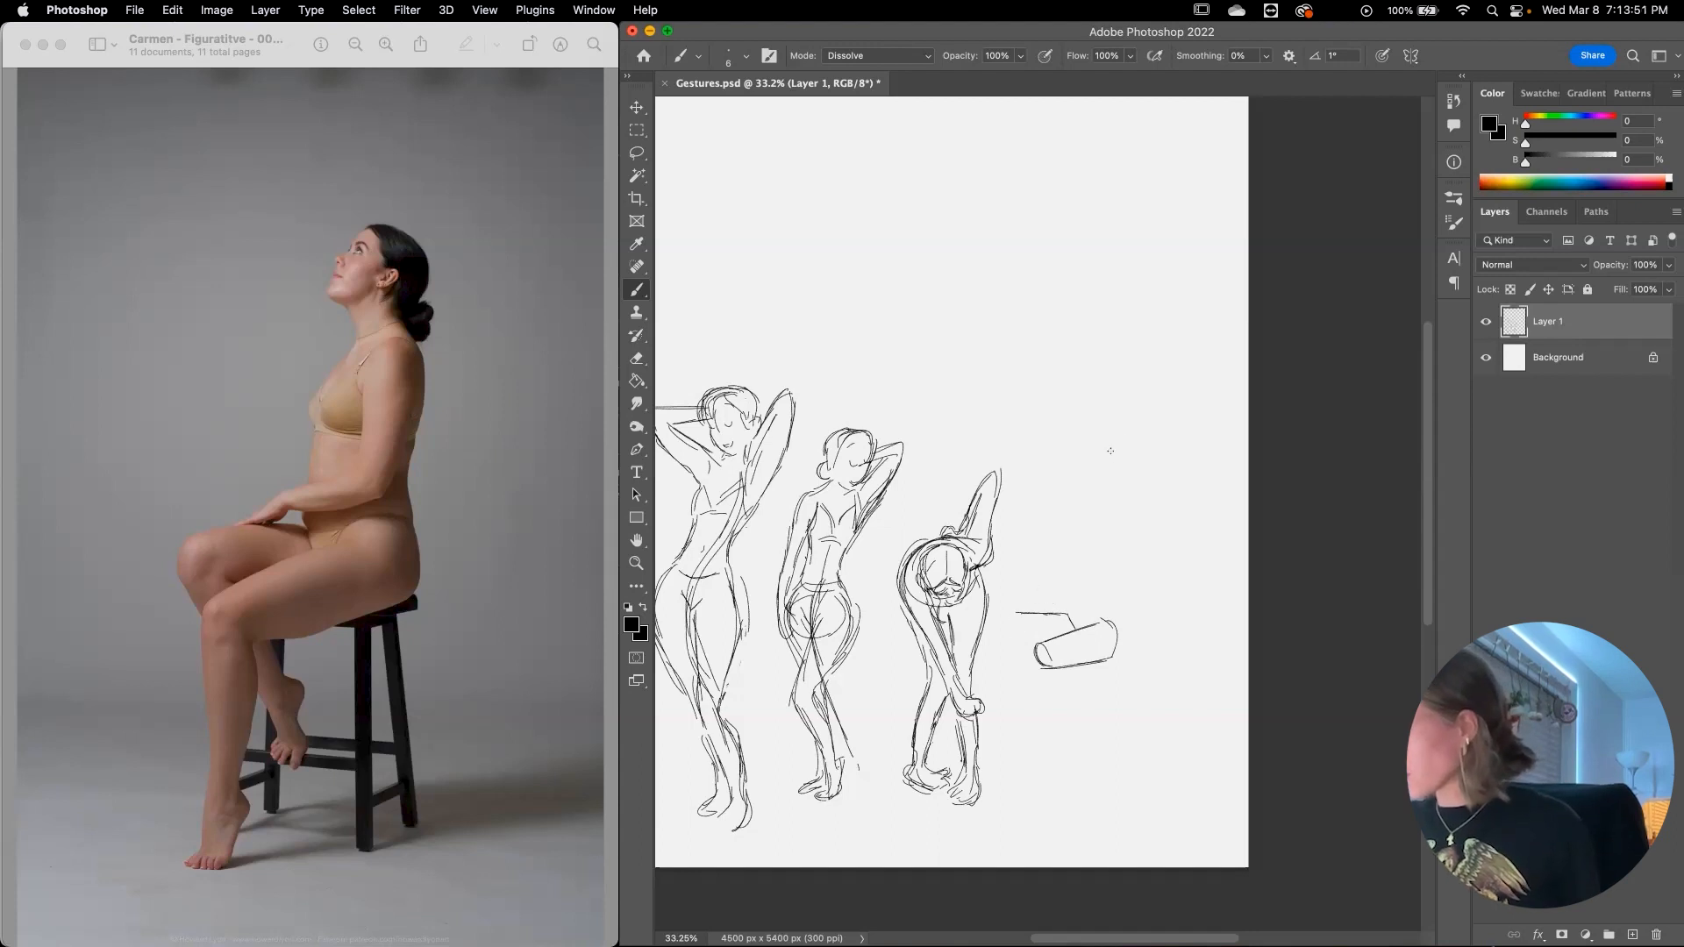
pyautogui.moveTo(1119, 452)
pyautogui.mouseDown()
pyautogui.moveTo(1100, 505)
pyautogui.moveTo(1130, 500)
pyautogui.mouseUp()
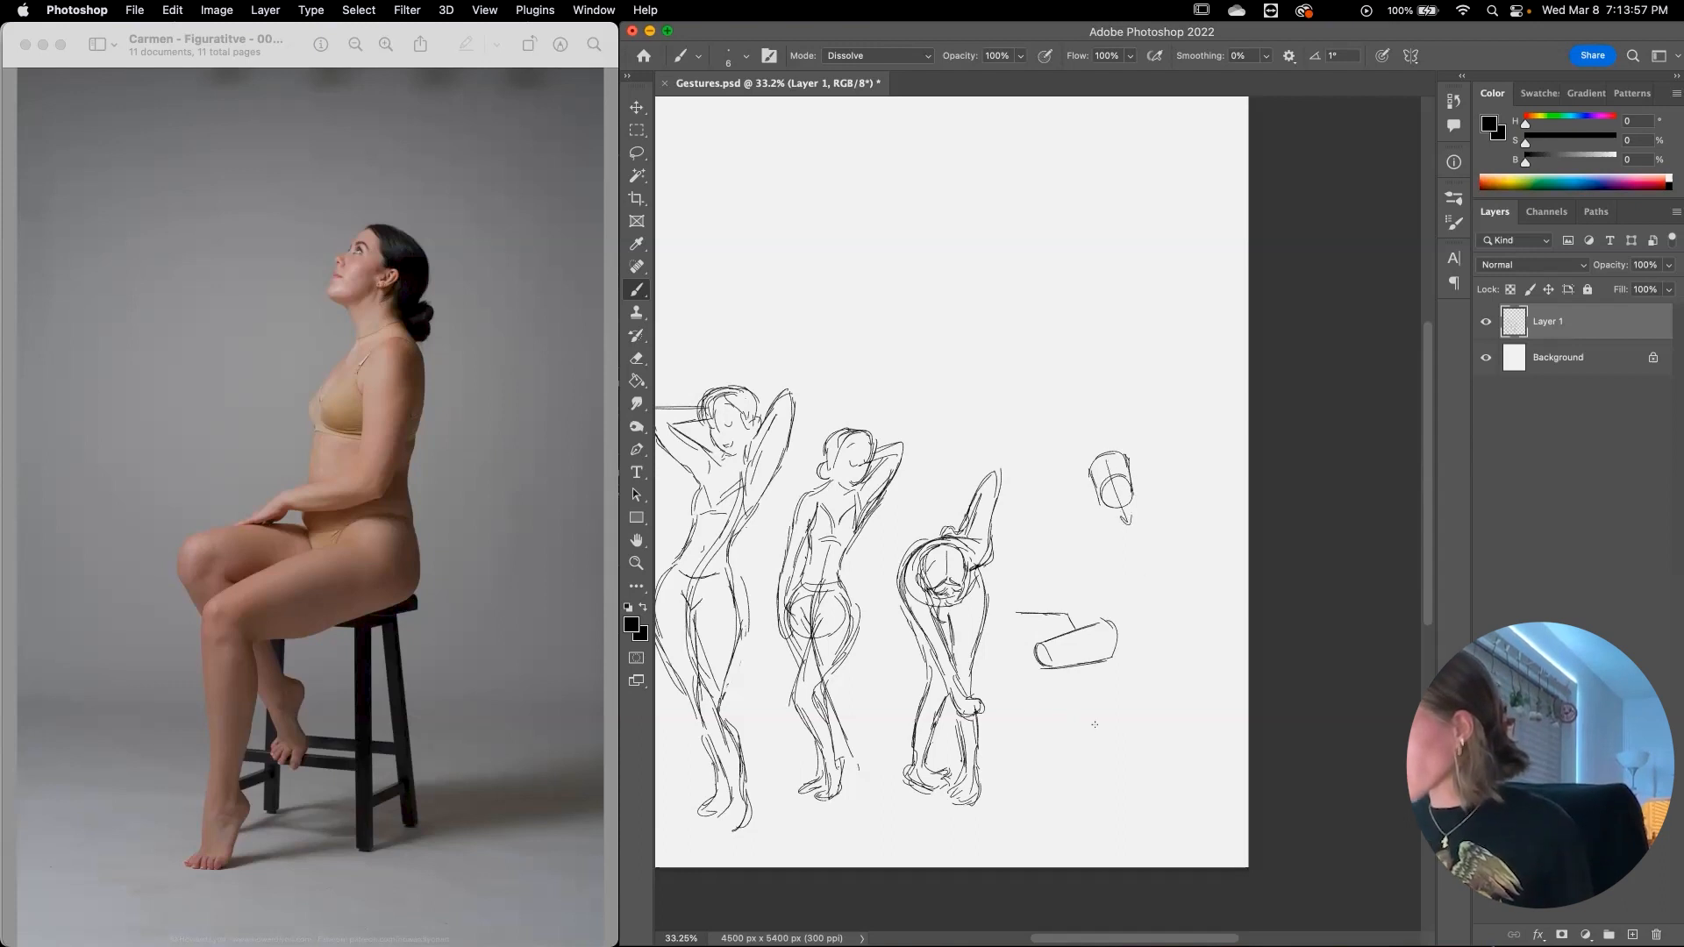
pyautogui.moveTo(1177, 498)
pyautogui.mouseDown()
pyautogui.moveTo(1149, 531)
pyautogui.moveTo(1174, 547)
pyautogui.moveTo(1194, 528)
pyautogui.moveTo(1185, 509)
pyautogui.moveTo(1204, 541)
pyautogui.moveTo(1242, 454)
pyautogui.moveTo(1131, 586)
pyautogui.mouseUp()
pyautogui.press('super+z')
pyautogui.press('l')
pyautogui.press('Delete')
pyautogui.press('b')
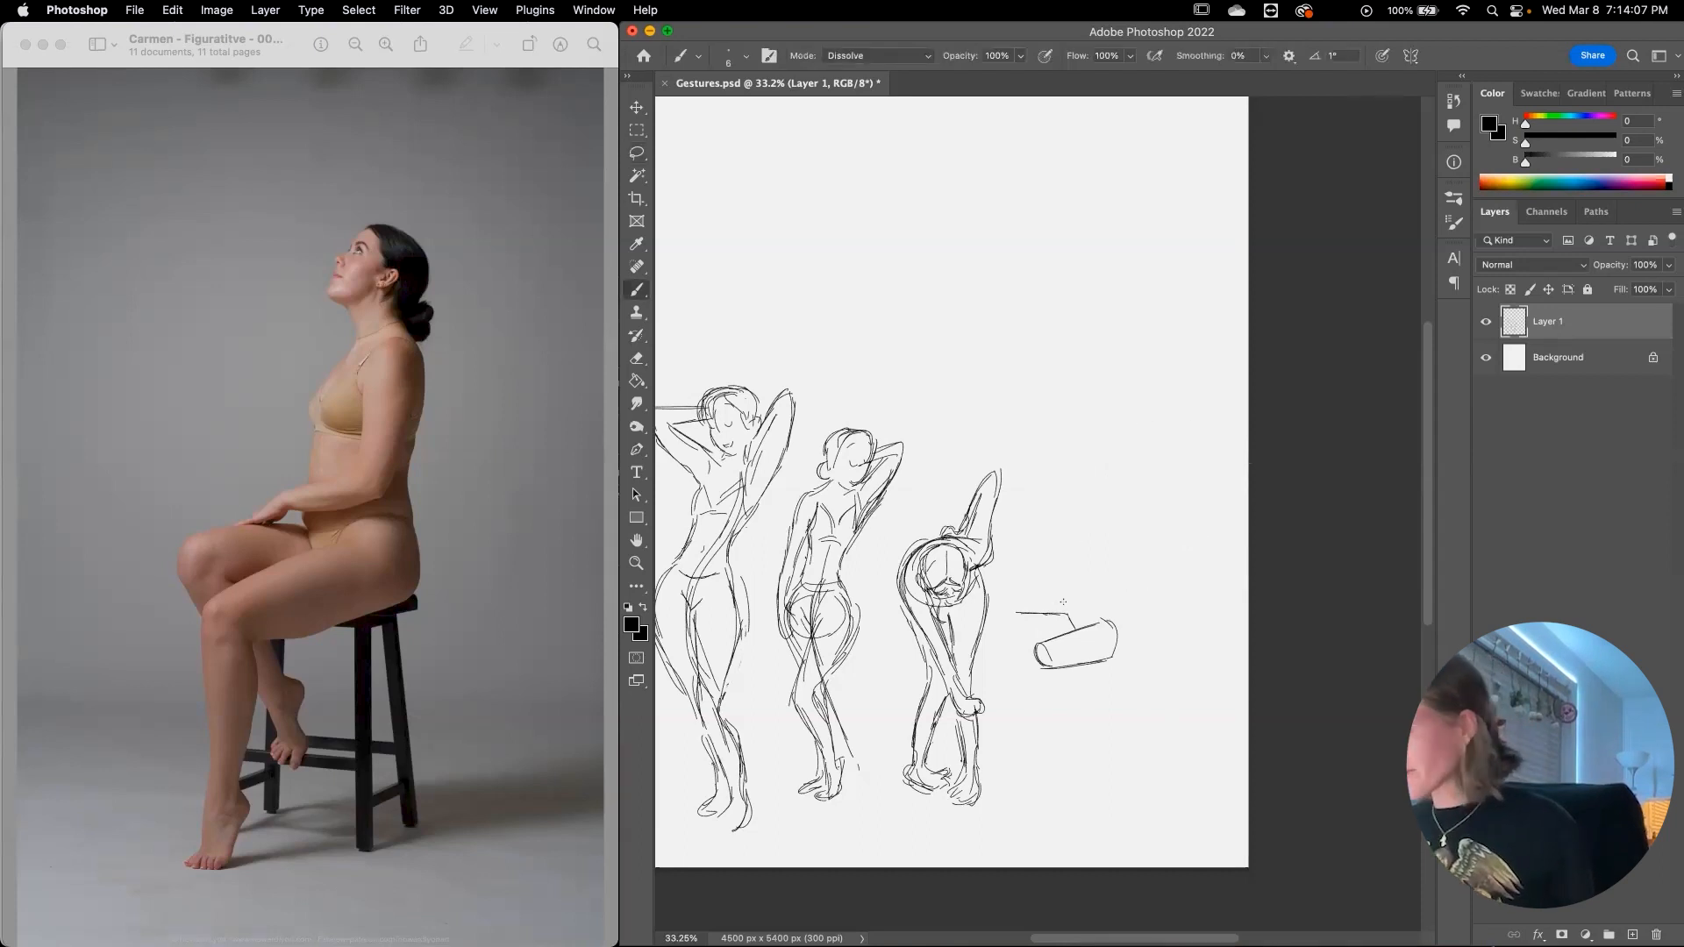
# Step: Complete the seated figure's far thigh as a second cylinder behind the near one, with a rounded knee
pyautogui.moveTo(1026, 616)
pyautogui.mouseDown()
pyautogui.moveTo(1010, 643)
pyautogui.moveTo(1077, 637)
pyautogui.mouseUp()
pyautogui.press('e')
pyautogui.press('b')
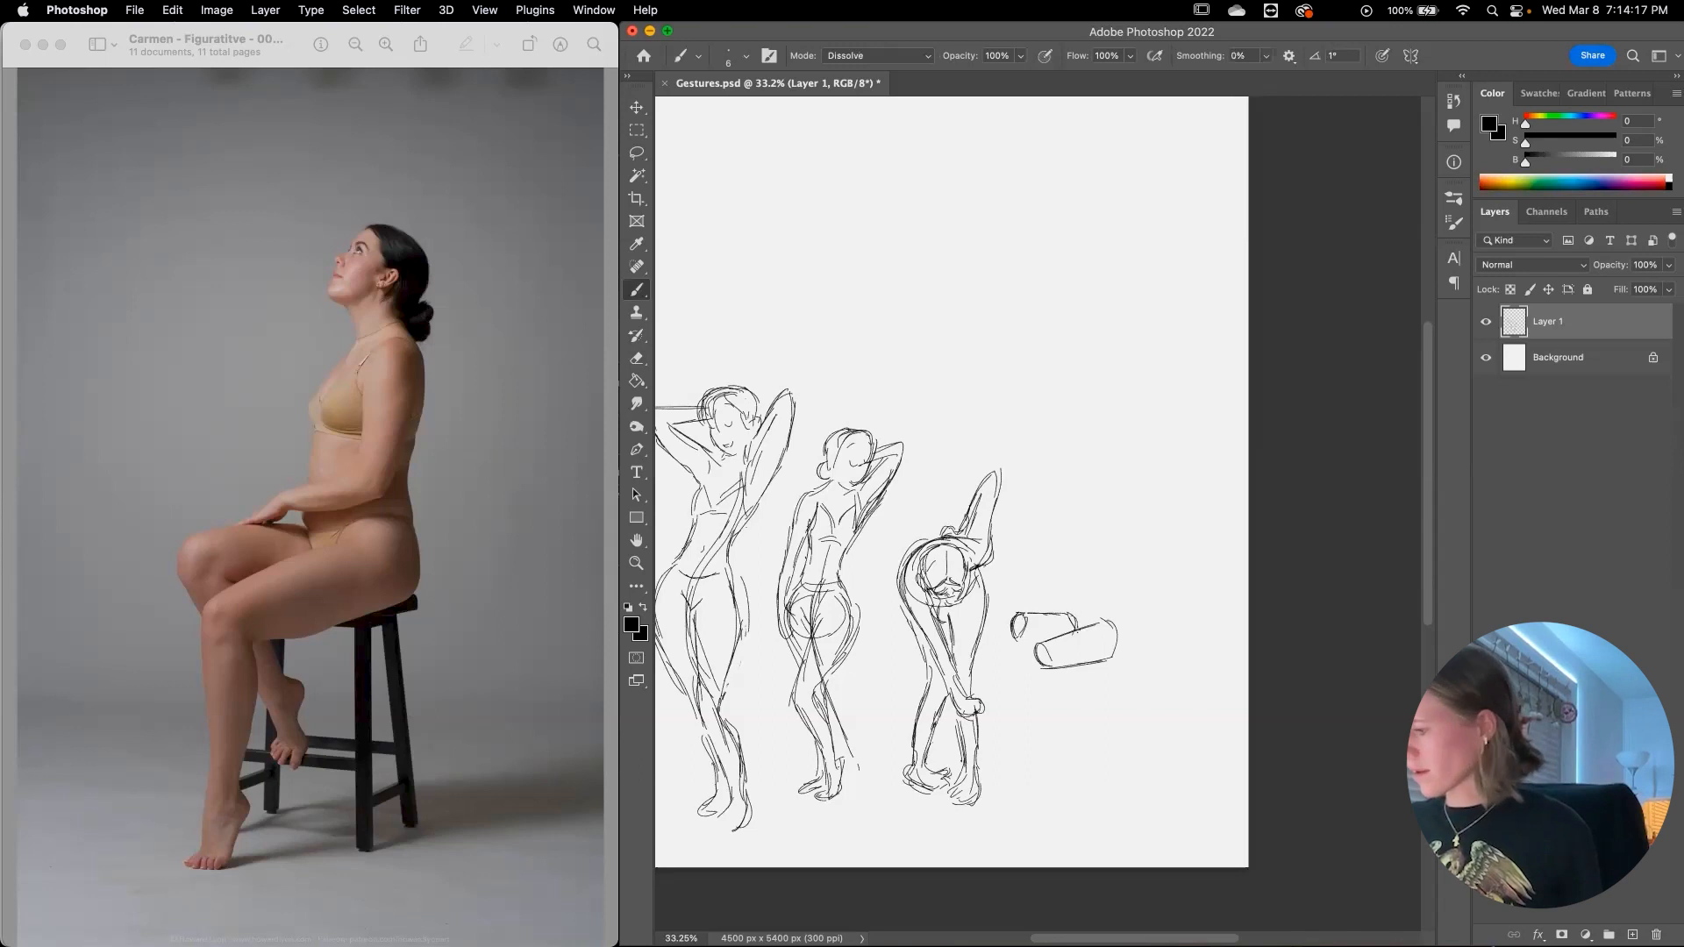
pyautogui.moveTo(1012, 631); pyautogui.dragTo(1030, 652)
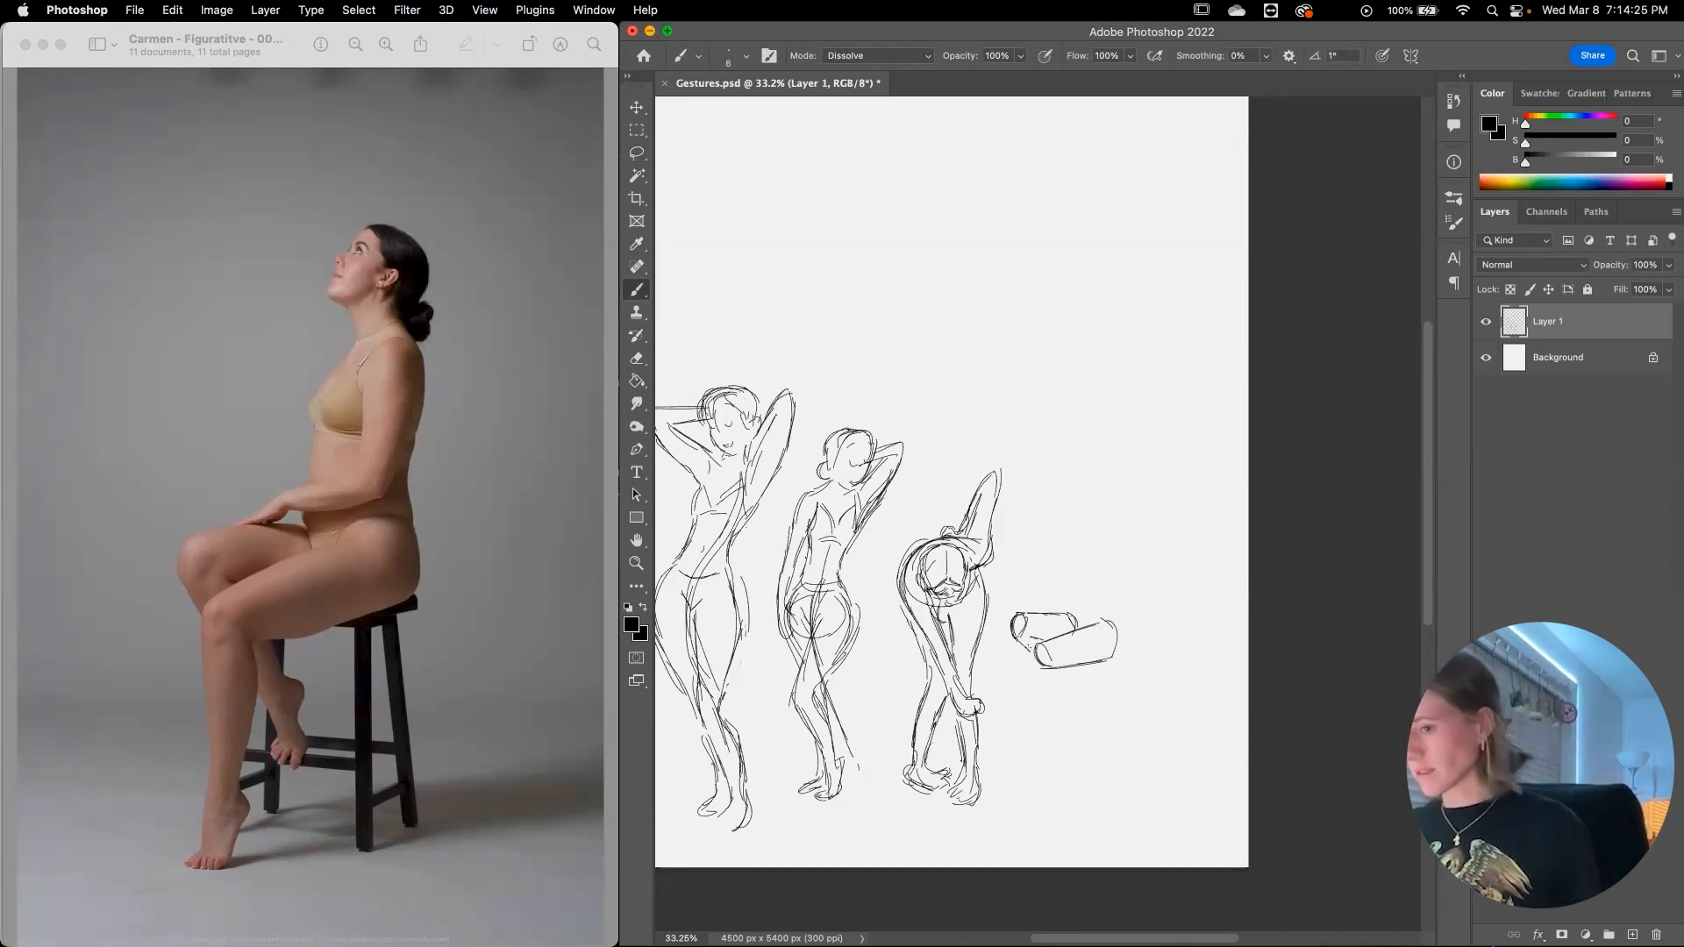
# Step: Mark the seated figure's near knee and sketch the hips, waist and ribcage rising above the thighs
pyautogui.moveTo(1039, 669); pyautogui.dragTo(1044, 680)
pyautogui.moveTo(1094, 597)
pyautogui.mouseDown()
pyautogui.moveTo(1115, 625)
pyautogui.moveTo(1065, 617)
pyautogui.moveTo(1059, 596)
pyautogui.moveTo(1084, 595)
pyautogui.mouseUp()
pyautogui.moveTo(1068, 528)
pyautogui.mouseDown()
pyautogui.moveTo(1070, 596)
pyautogui.moveTo(1092, 622)
pyautogui.mouseUp()
pyautogui.moveTo(1064, 541); pyautogui.dragTo(1095, 625)
pyautogui.press('super+z')
pyautogui.moveTo(1057, 562)
pyautogui.mouseDown()
pyautogui.moveTo(1093, 570)
pyautogui.moveTo(1103, 524)
pyautogui.moveTo(1061, 547)
pyautogui.mouseUp()
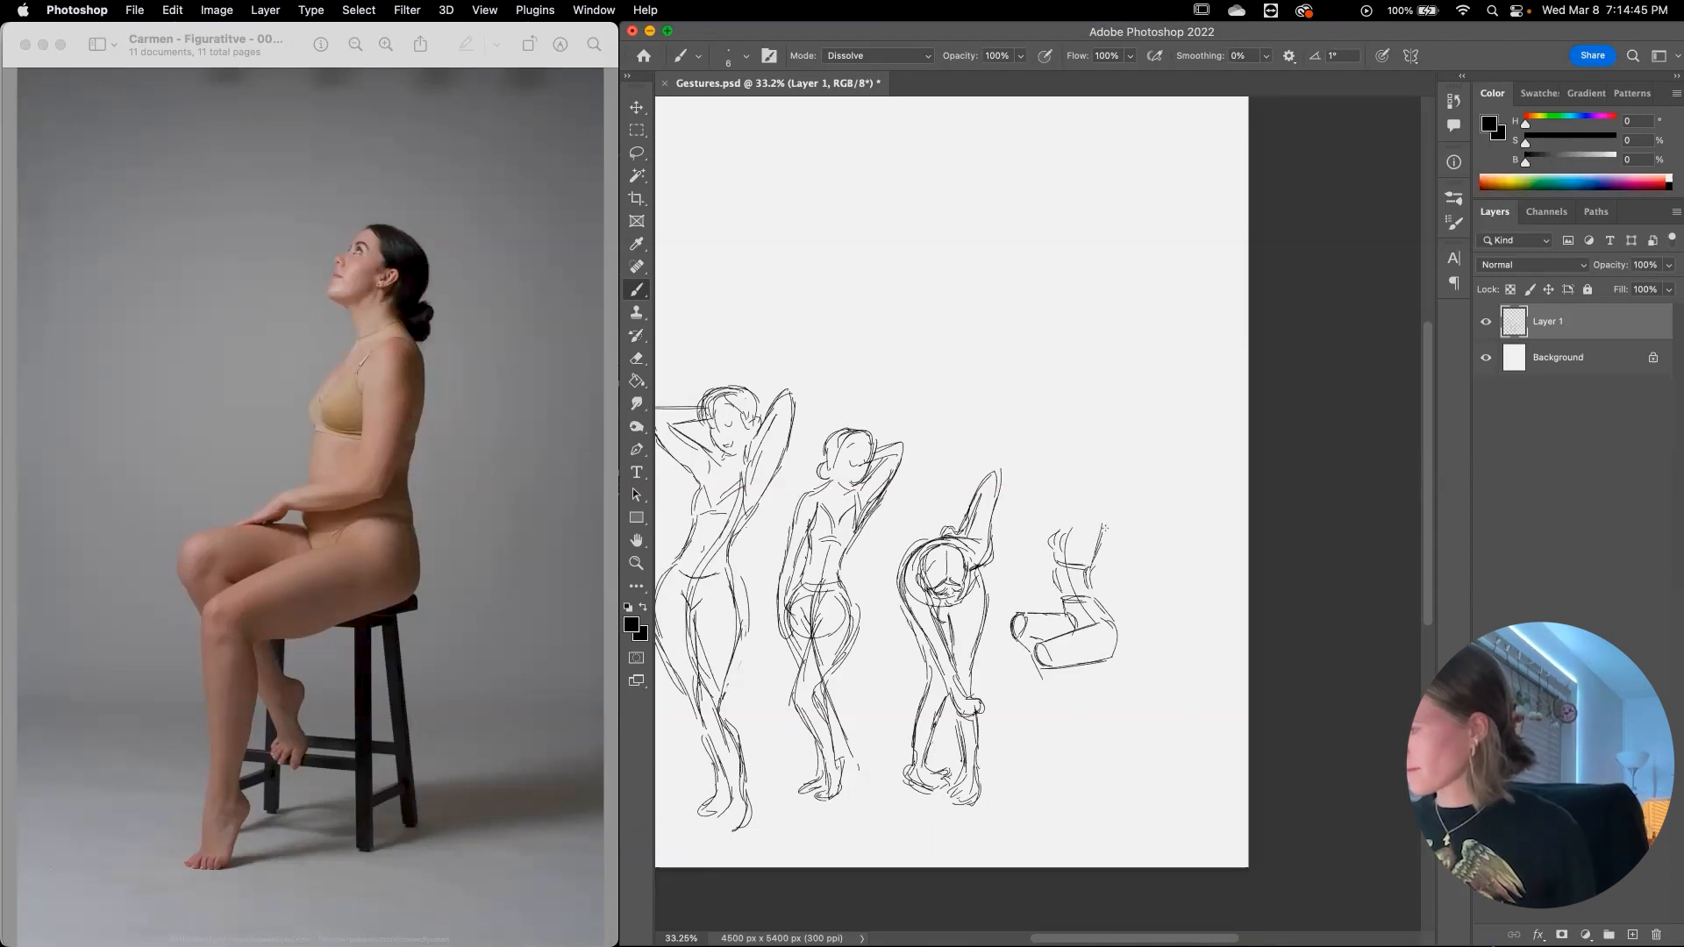
pyautogui.moveTo(1091, 523); pyautogui.dragTo(1105, 528)
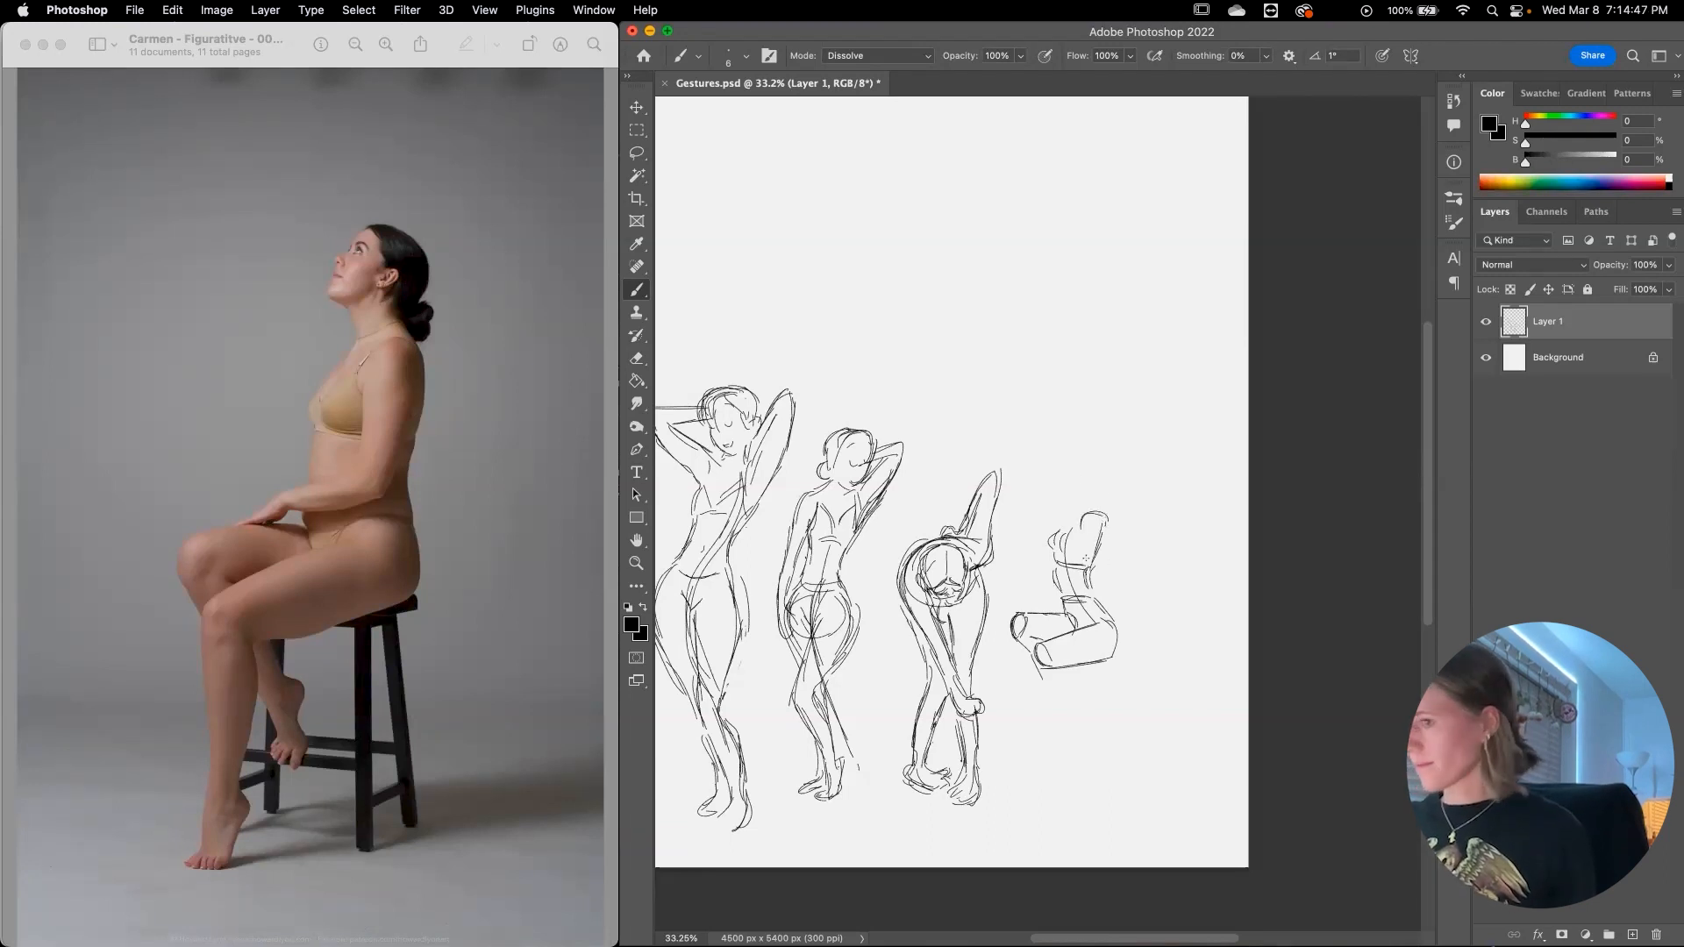
# Step: Sketch the seated figure's near arm resting on the lap and a lower leg with its foot hanging below the knees
pyautogui.moveTo(1083, 534)
pyautogui.mouseDown()
pyautogui.moveTo(1085, 577)
pyautogui.moveTo(1103, 551)
pyautogui.moveTo(1037, 606)
pyautogui.mouseUp()
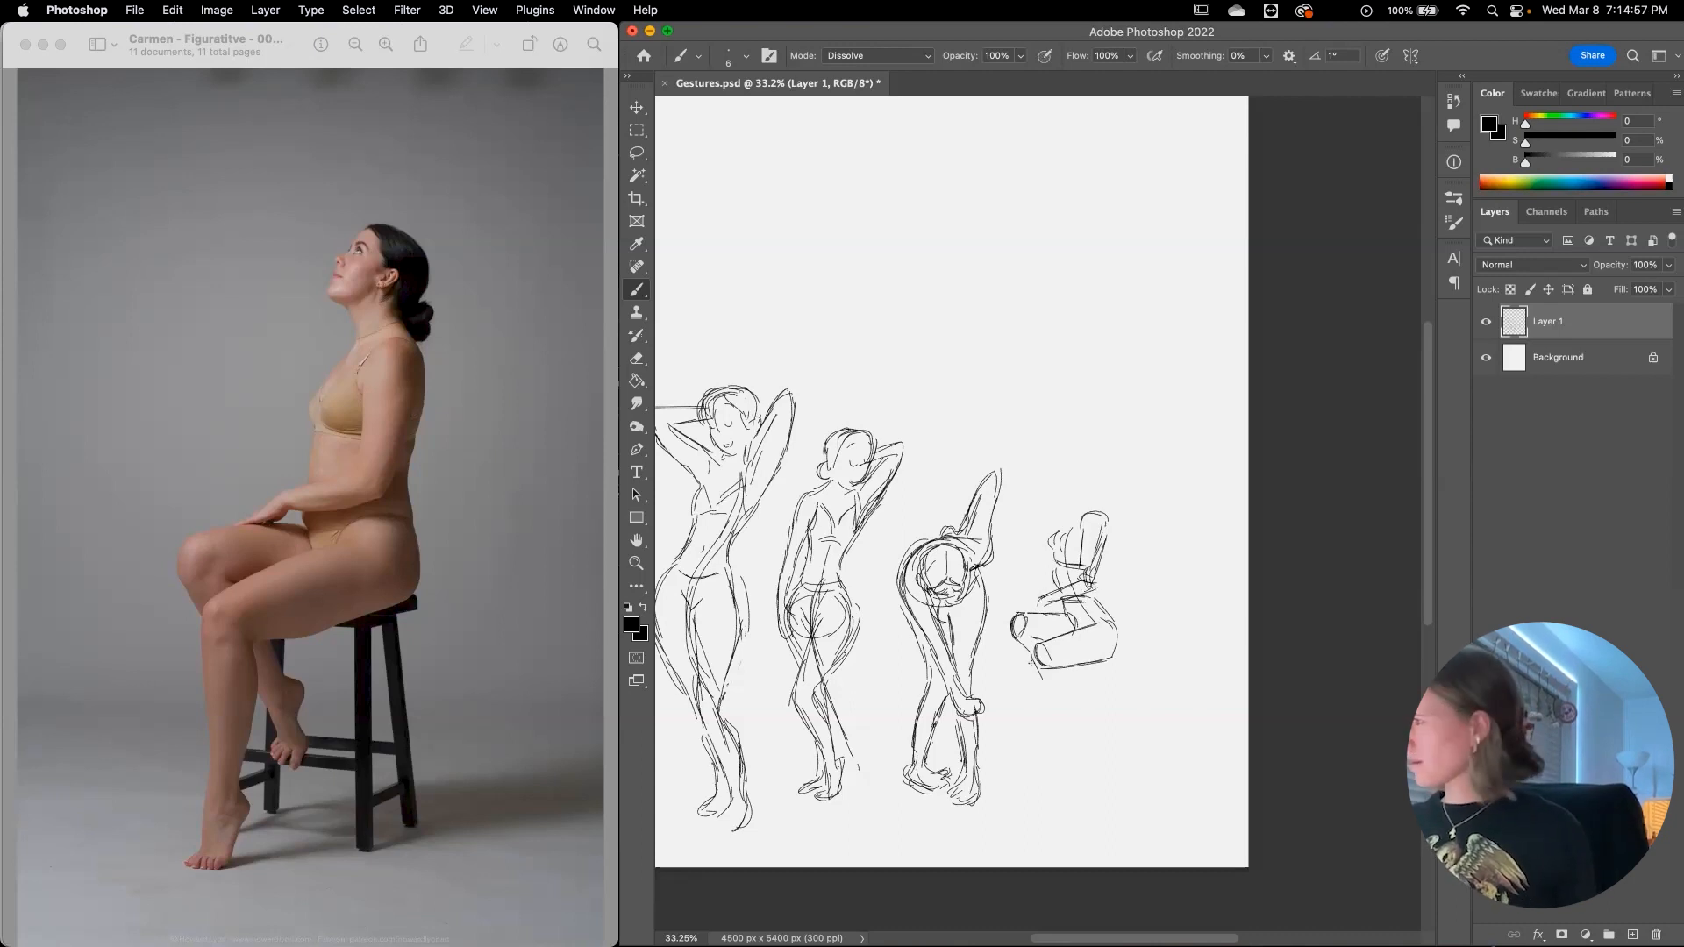
pyautogui.moveTo(1033, 649)
pyautogui.mouseDown()
pyautogui.moveTo(1023, 748)
pyautogui.moveTo(1035, 741)
pyautogui.moveTo(1033, 722)
pyautogui.moveTo(1030, 756)
pyautogui.moveTo(1009, 765)
pyautogui.mouseUp()
pyautogui.moveTo(1047, 667); pyautogui.dragTo(1061, 688)
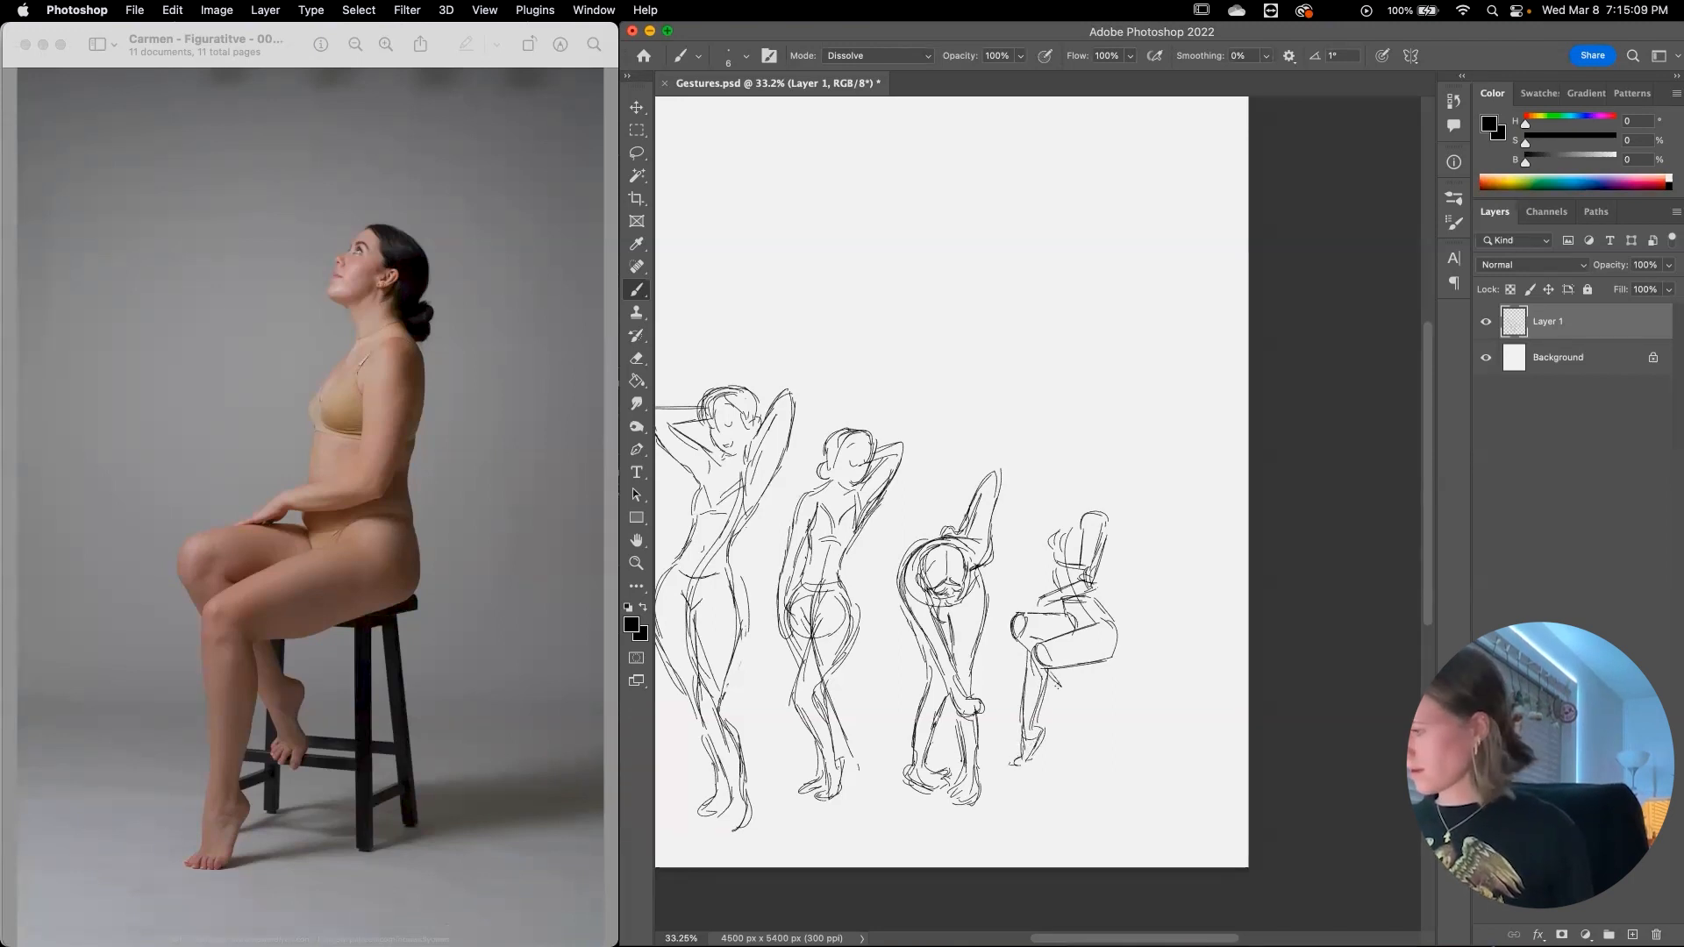
# Step: Sketch the seated figure's neck, the back of the head and the hairline, undoing strokes that miss the shape
pyautogui.moveTo(1087, 491)
pyautogui.mouseDown()
pyautogui.moveTo(1105, 516)
pyautogui.moveTo(1091, 484)
pyautogui.mouseUp()
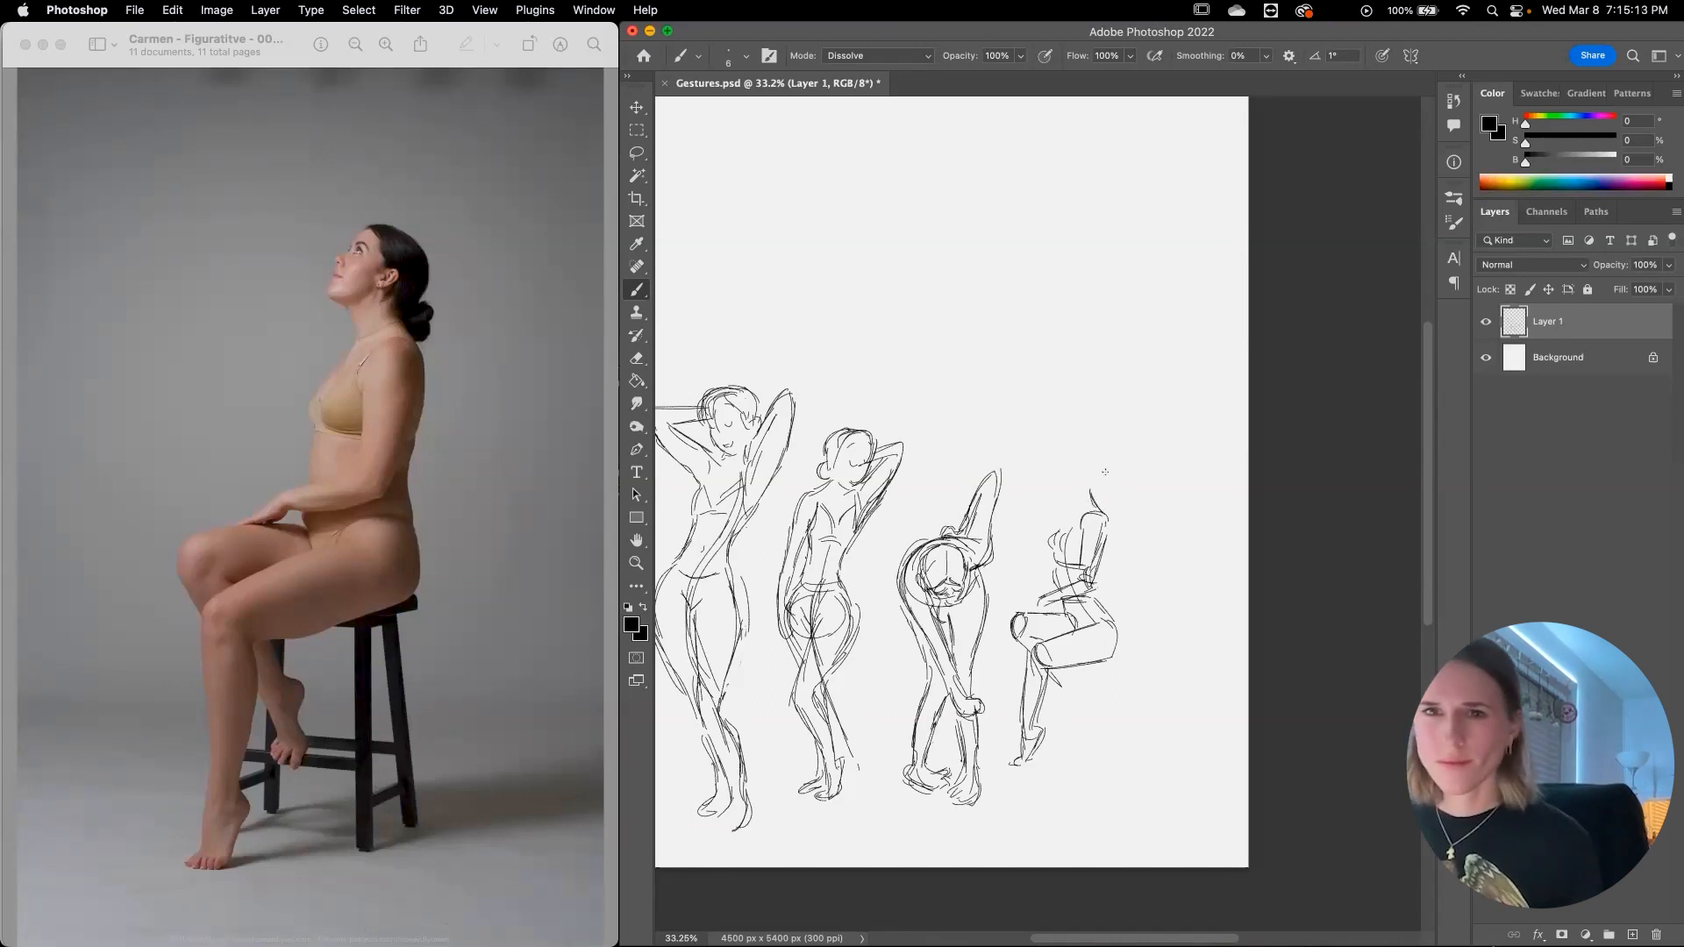
pyautogui.moveTo(1058, 468)
pyautogui.mouseDown()
pyautogui.moveTo(1099, 455)
pyautogui.moveTo(1092, 507)
pyautogui.mouseUp()
pyautogui.press('super+z')
pyautogui.press('super+z')
pyautogui.moveTo(1066, 449); pyautogui.dragTo(1077, 449)
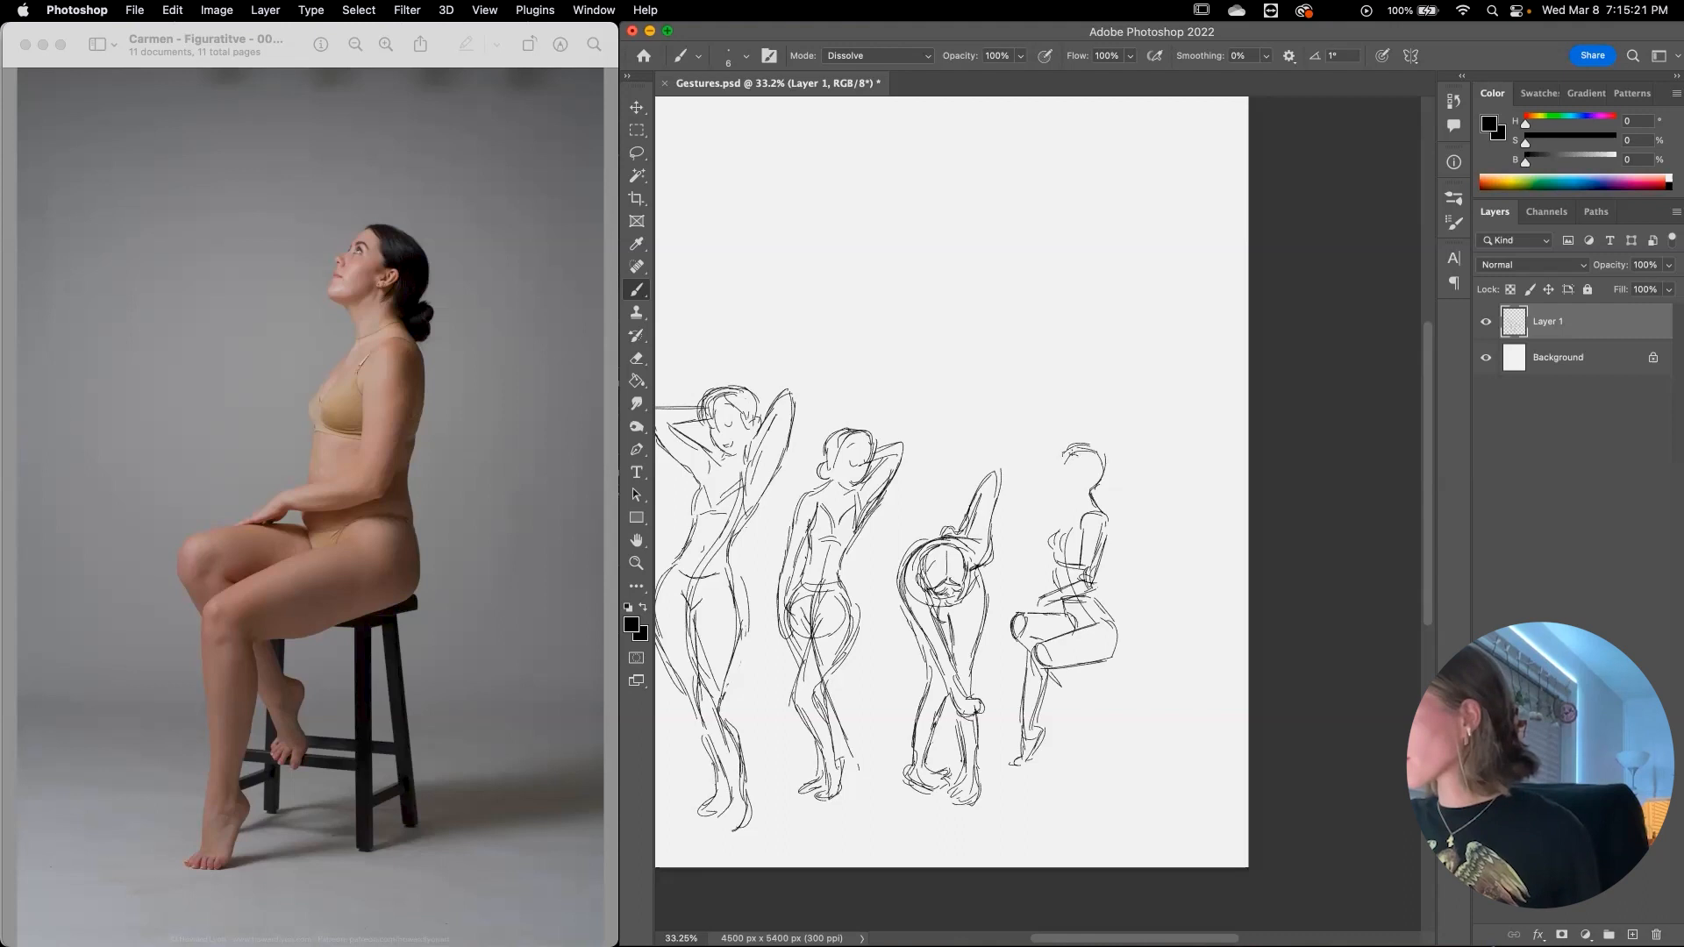
pyautogui.press('super+z')
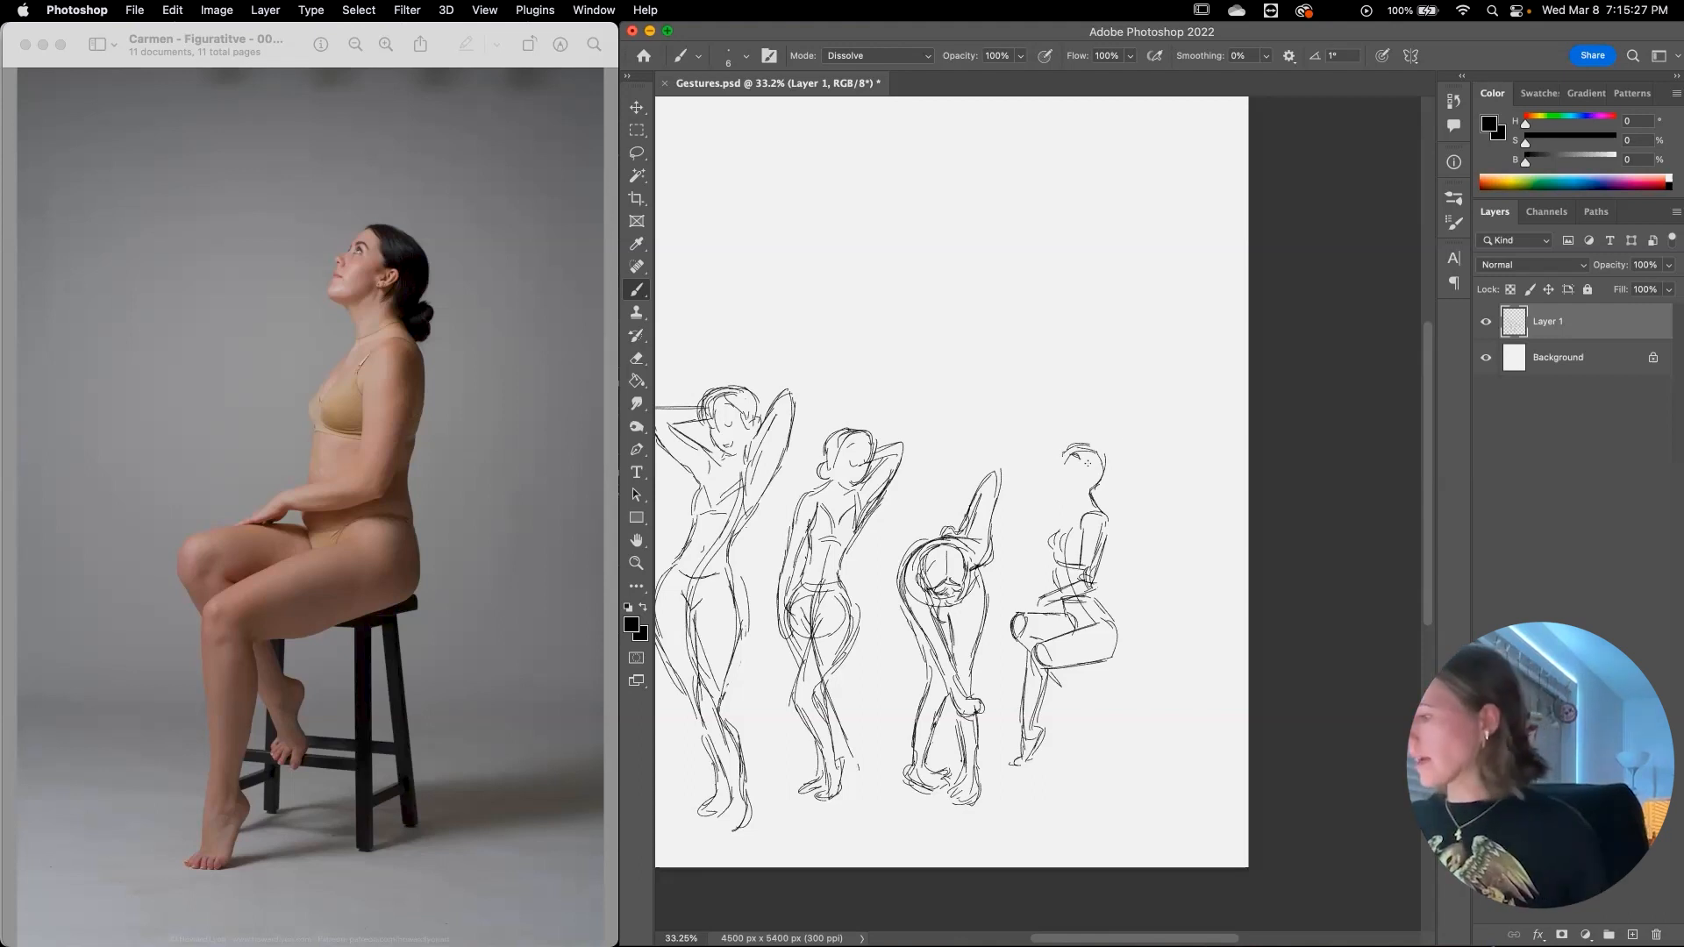
# Step: Select the seated figure's head and rotate it about 13.5° clockwise so that it tilts back
pyautogui.press('z')
pyautogui.moveTo(1087, 462); pyautogui.dragTo(1091, 532)
pyautogui.press('b')
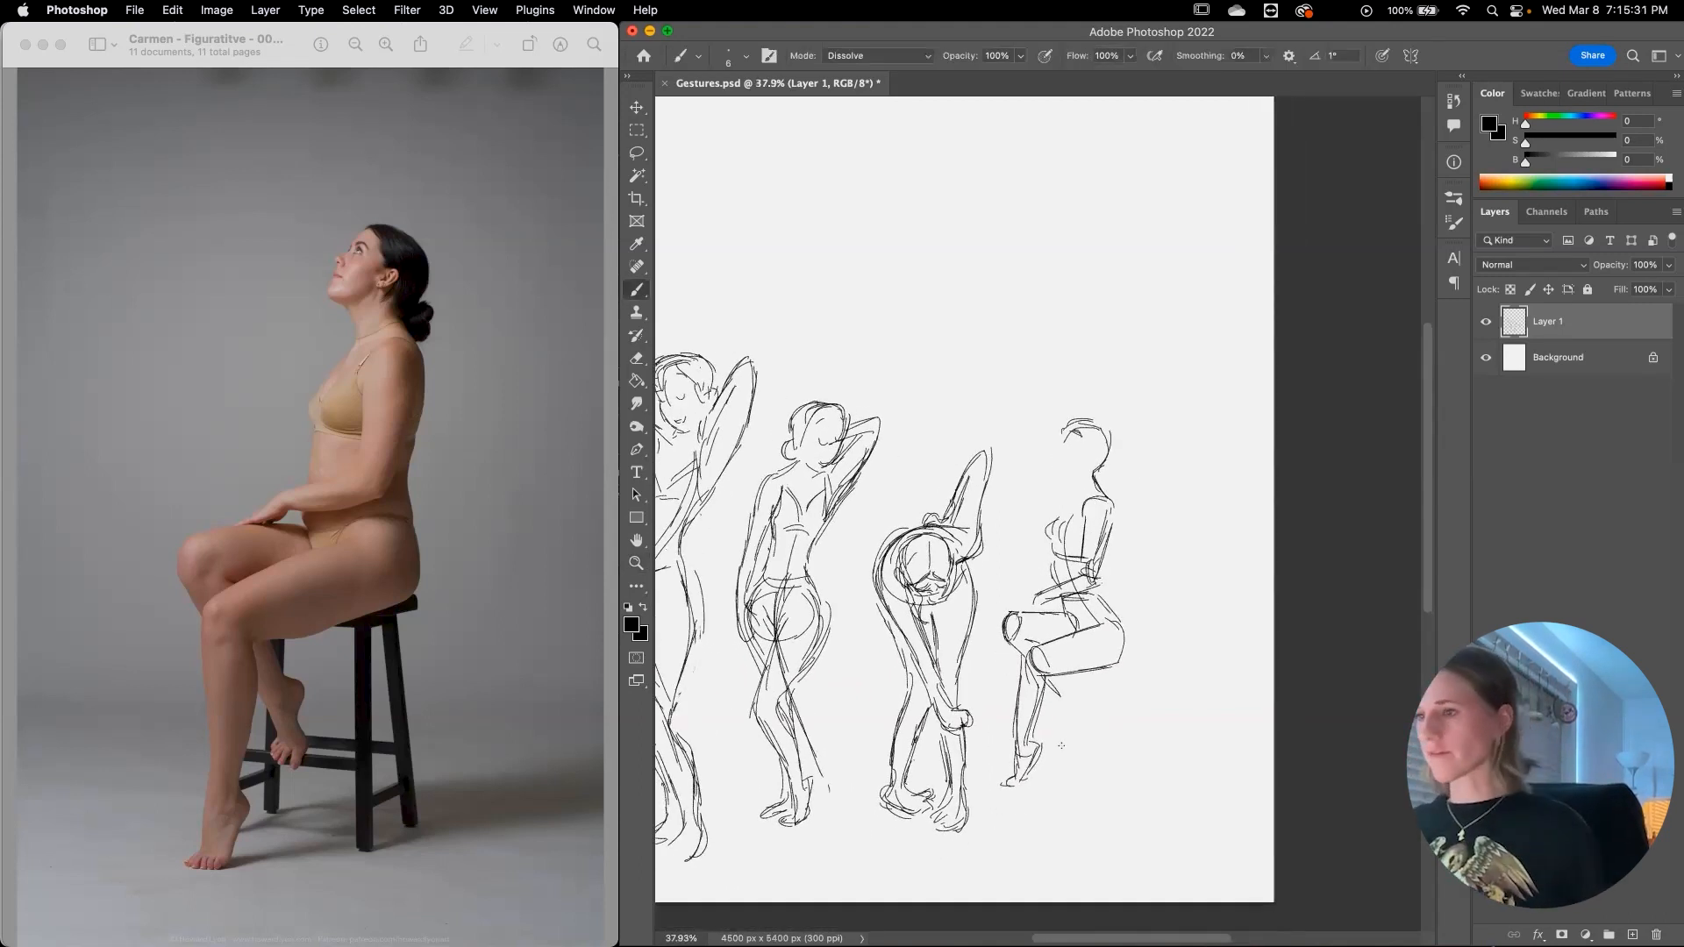
pyautogui.scroll(2, 1054, 756)
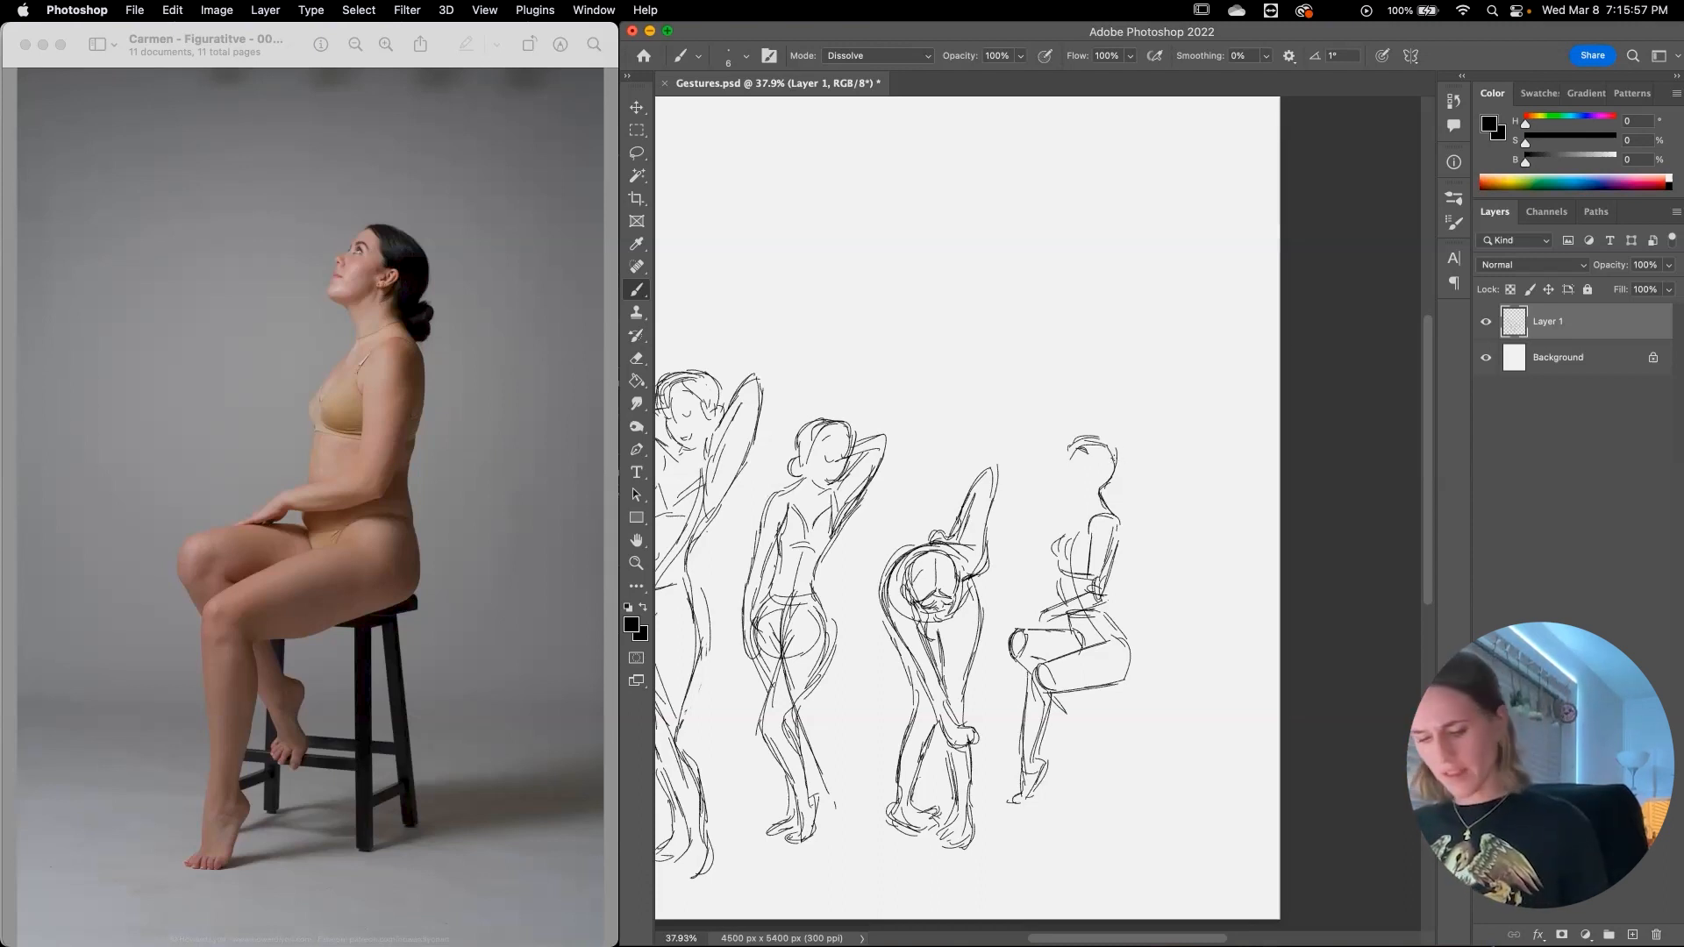
pyautogui.press('super+z')
pyautogui.moveTo(1104, 492); pyautogui.dragTo(1108, 482)
pyautogui.press('v')
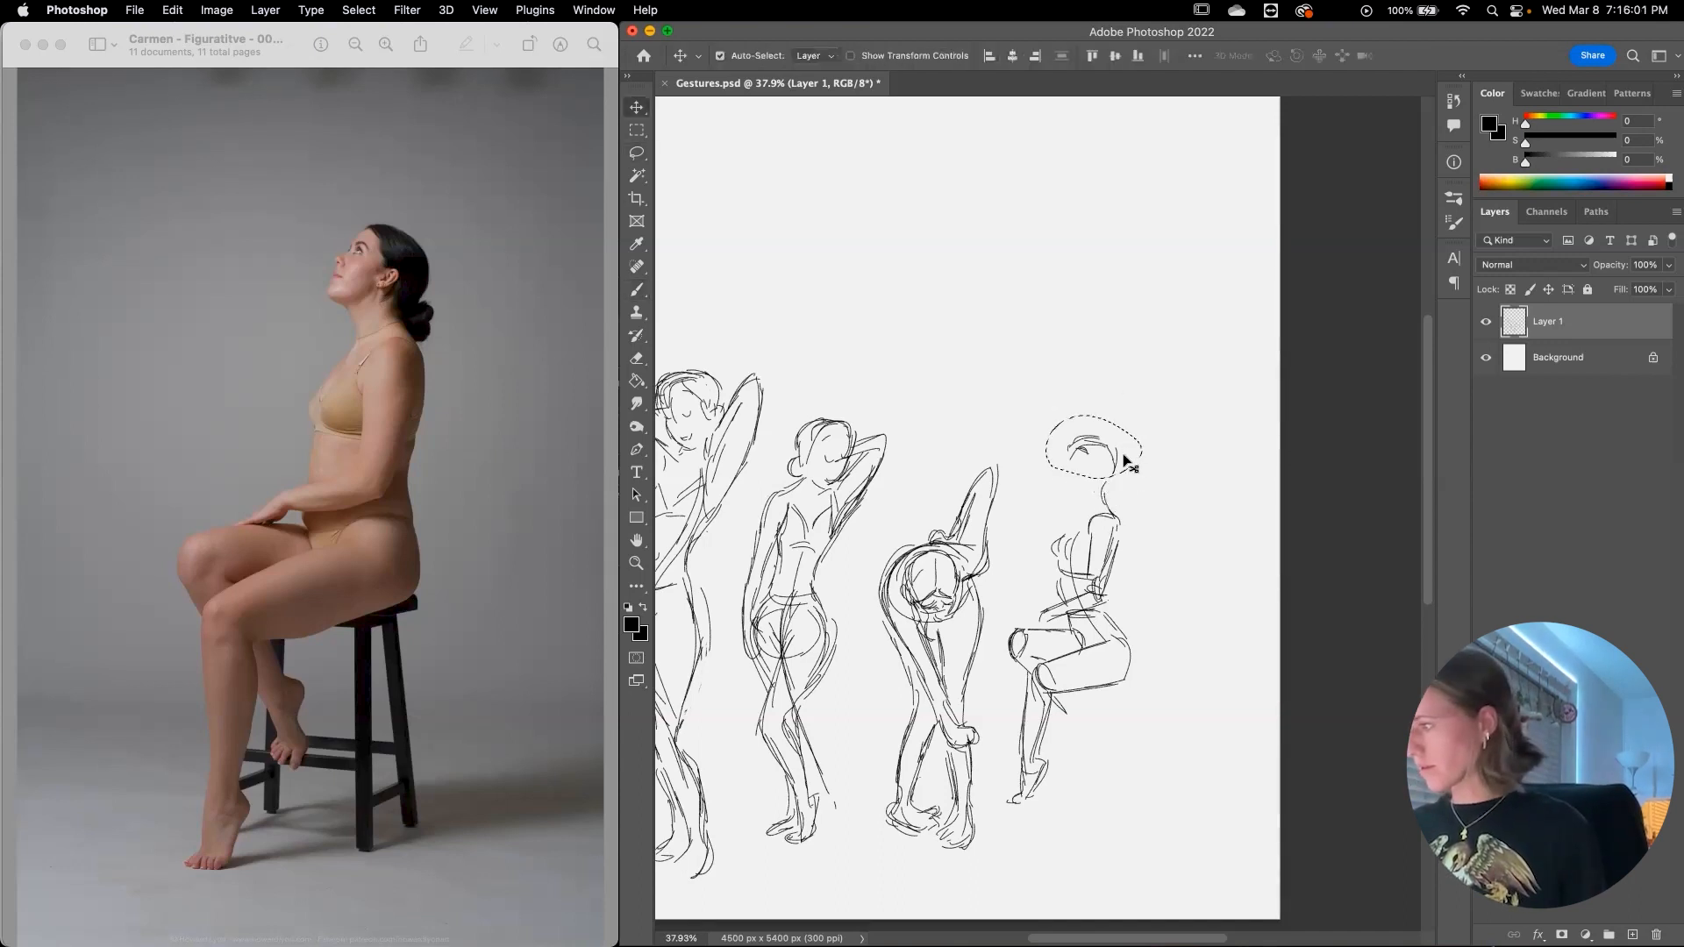
pyautogui.press('b')
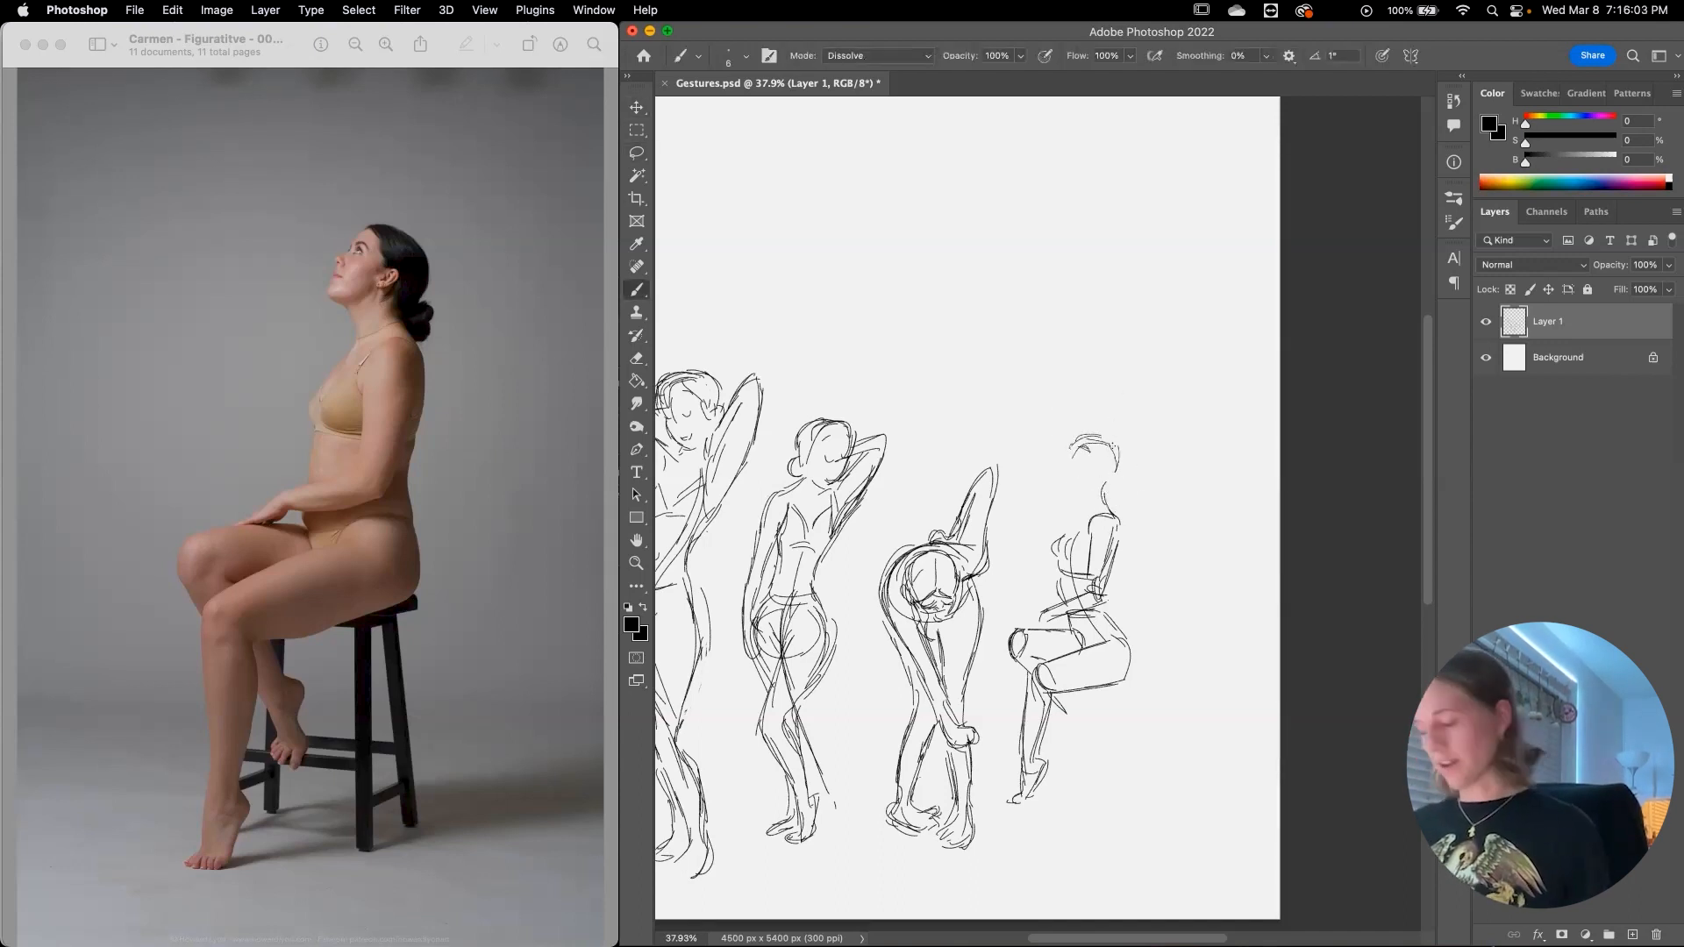
pyautogui.press('super+t')
pyautogui.moveTo(1145, 459); pyautogui.dragTo(1153, 474)
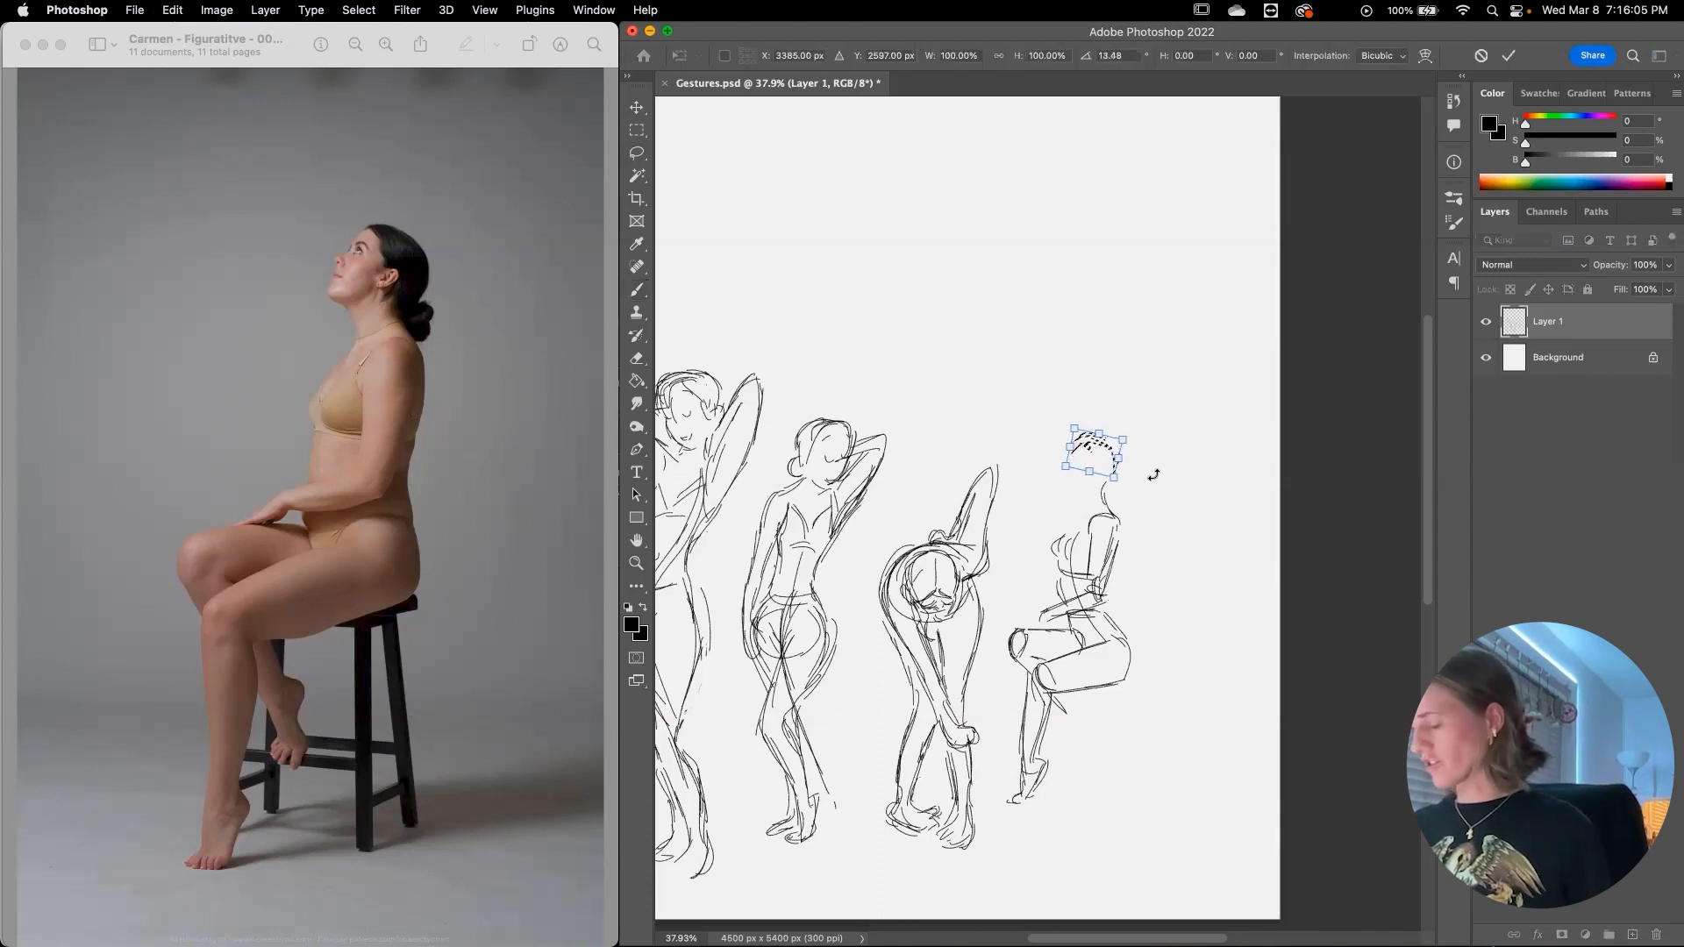
pyautogui.press('Return')
pyautogui.hotkey('ctrl', 'd')
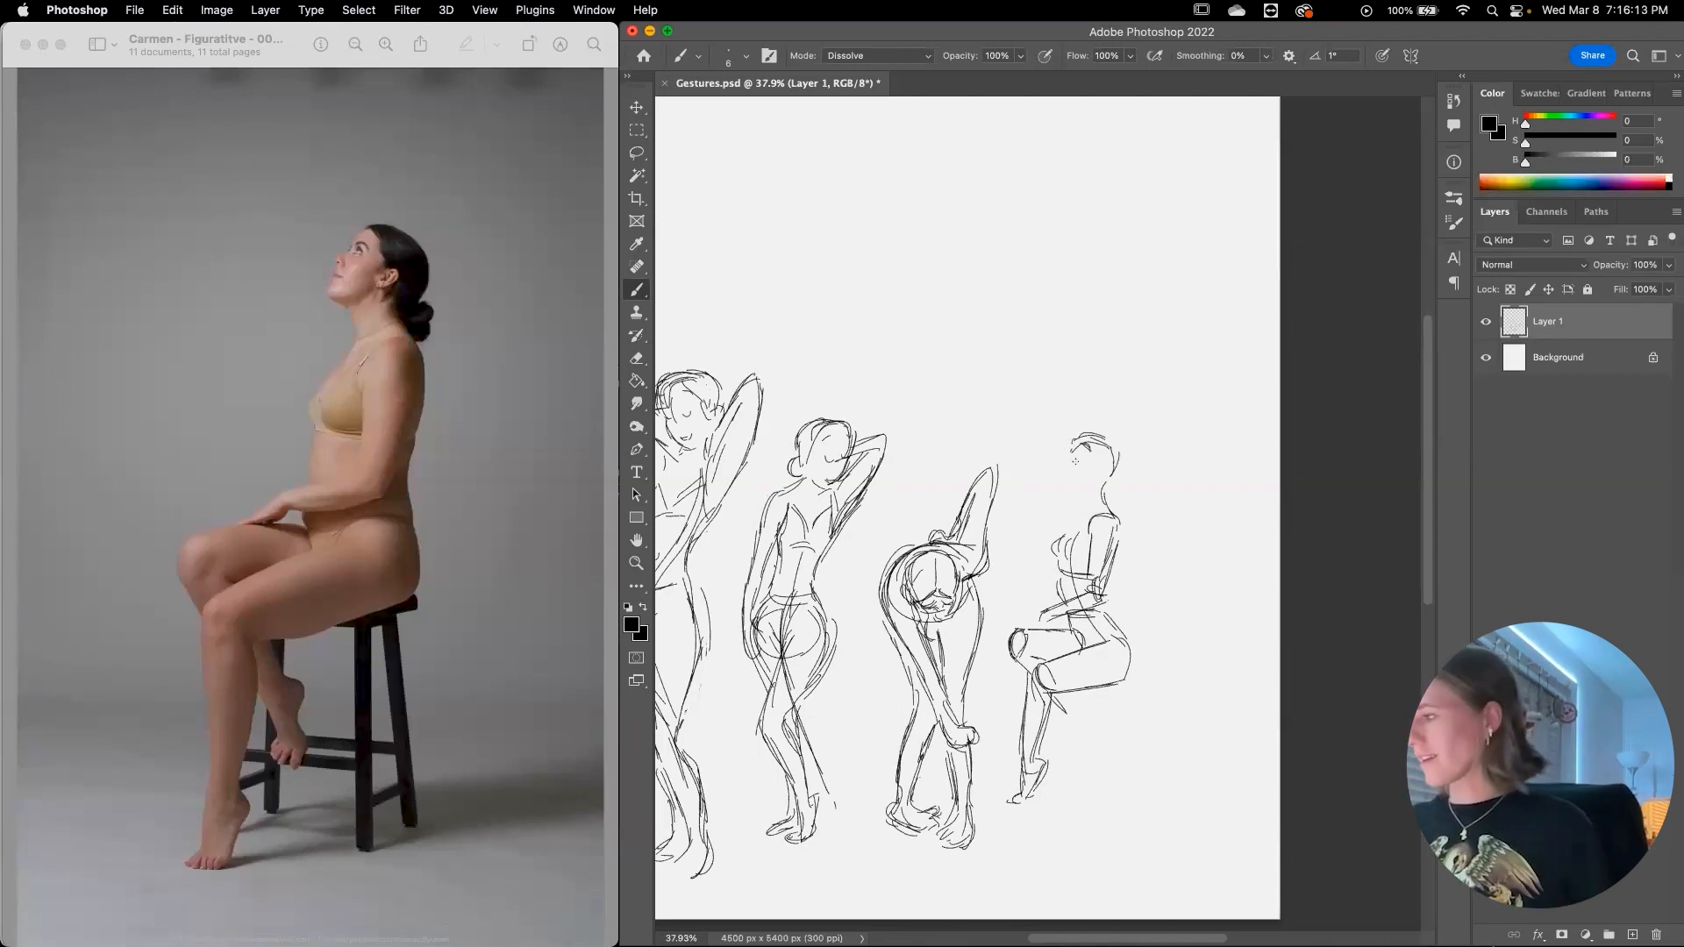
# Step: Clean up the rough lines at the seated figure's chest and redraw its front contour with a rounded bust
pyautogui.moveTo(1083, 494); pyautogui.dragTo(1086, 518)
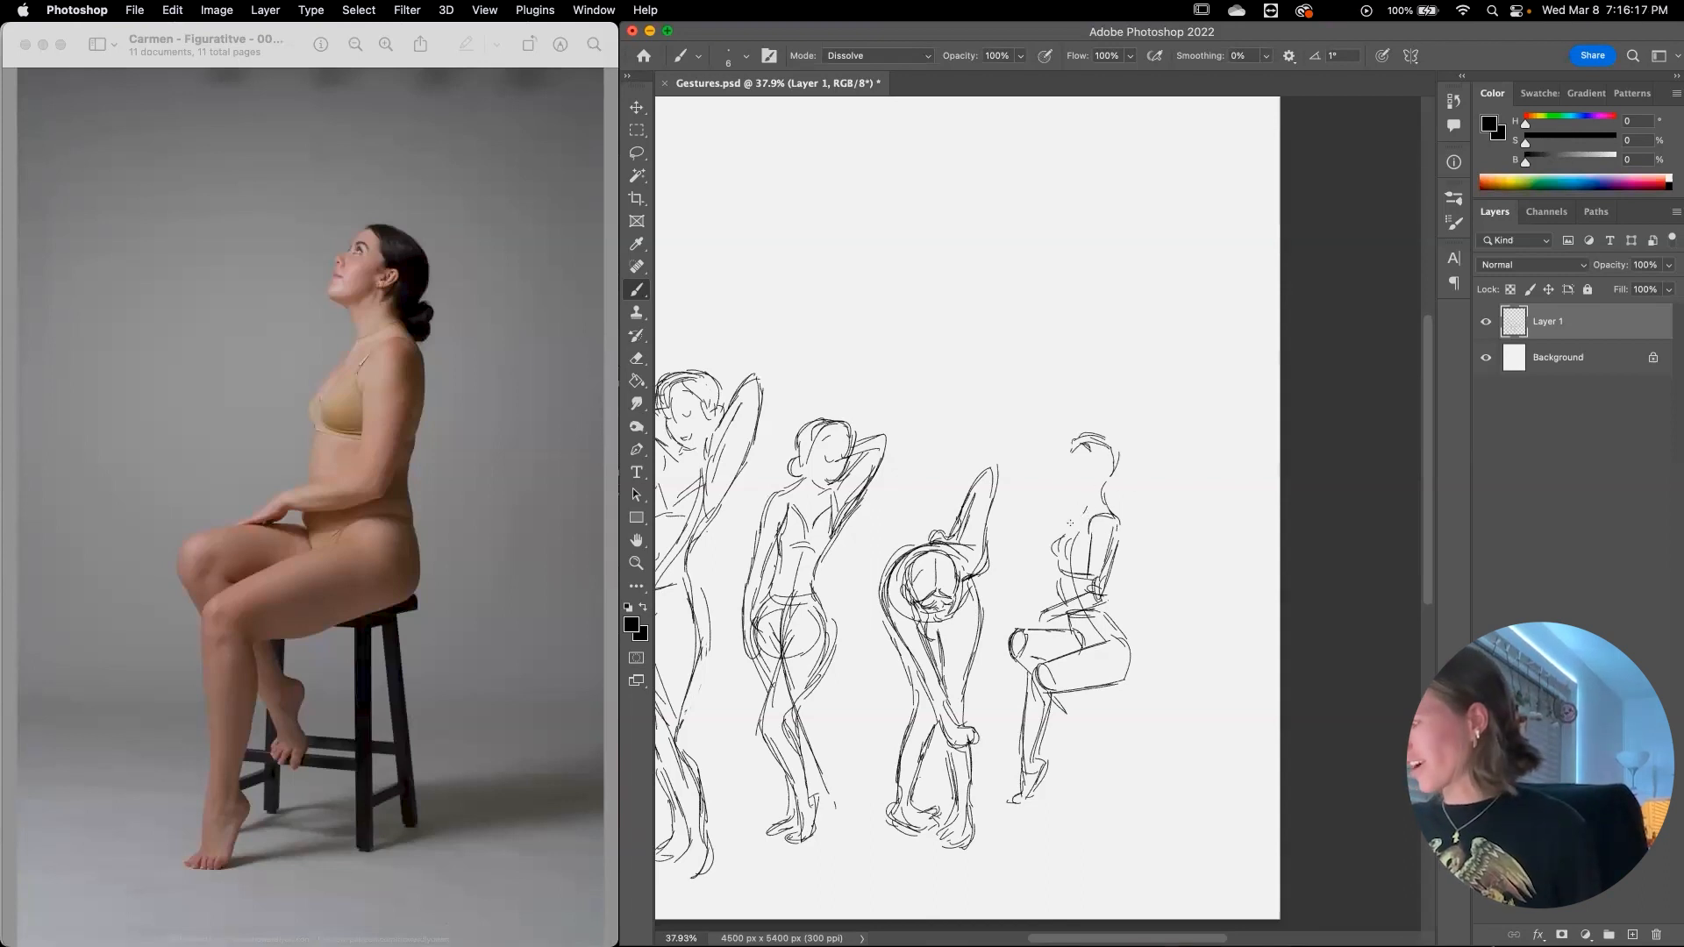
pyautogui.press('e')
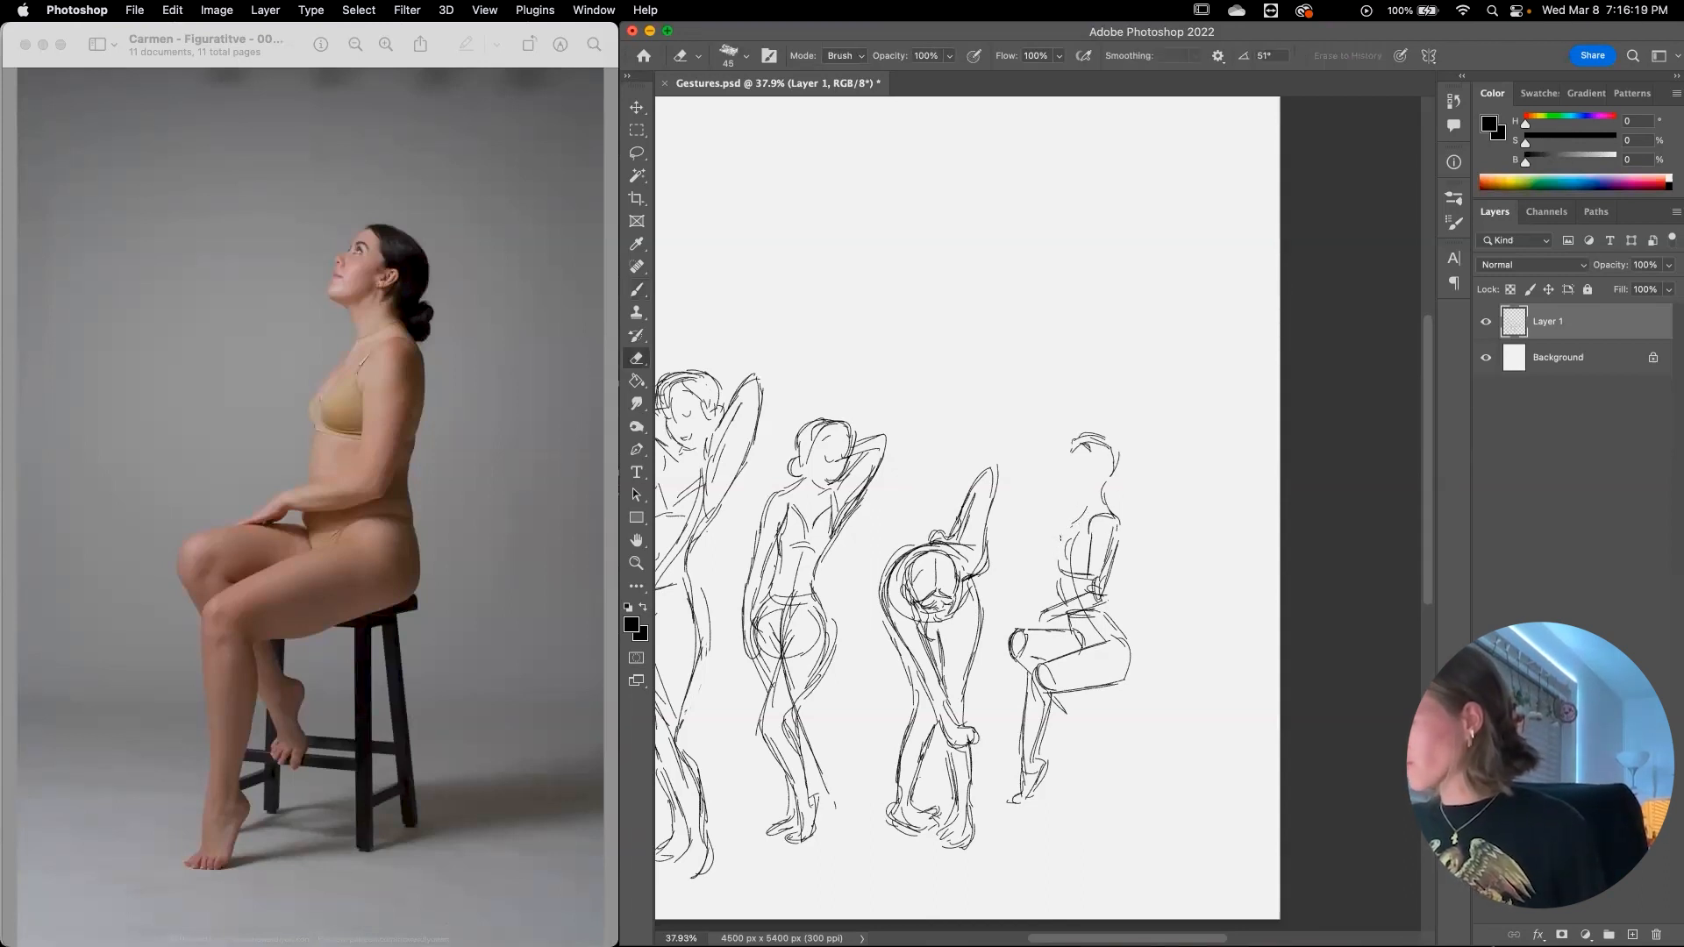
pyautogui.press('b')
pyautogui.moveTo(1067, 528); pyautogui.dragTo(1060, 573)
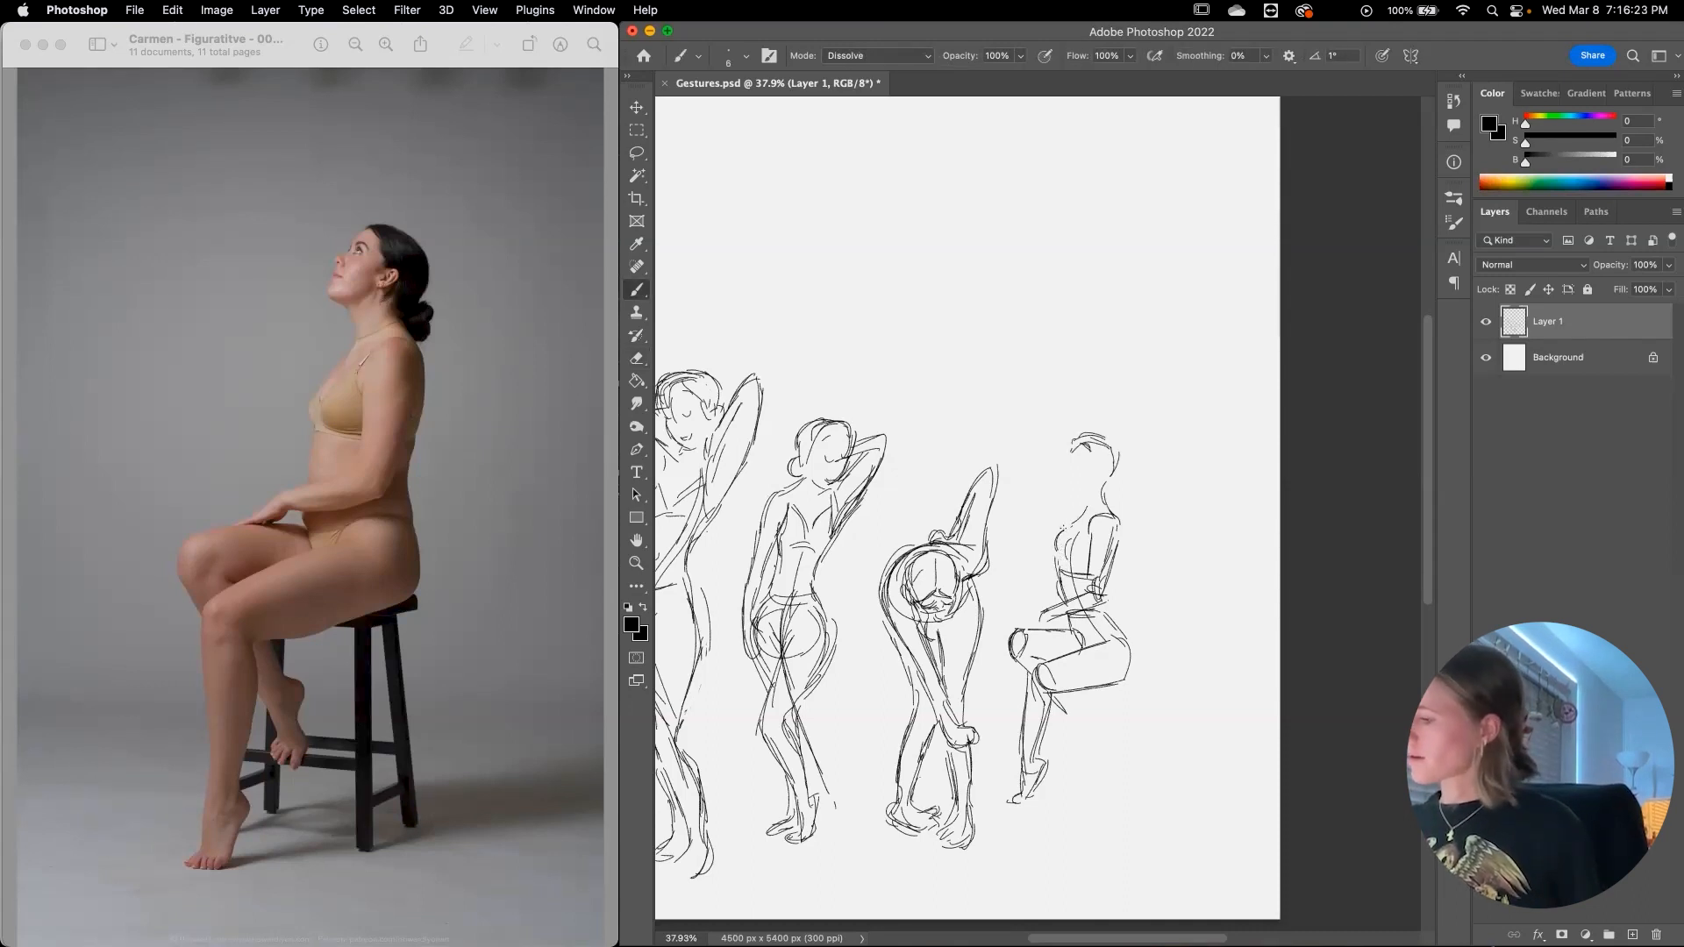
pyautogui.press('e')
pyautogui.press('b')
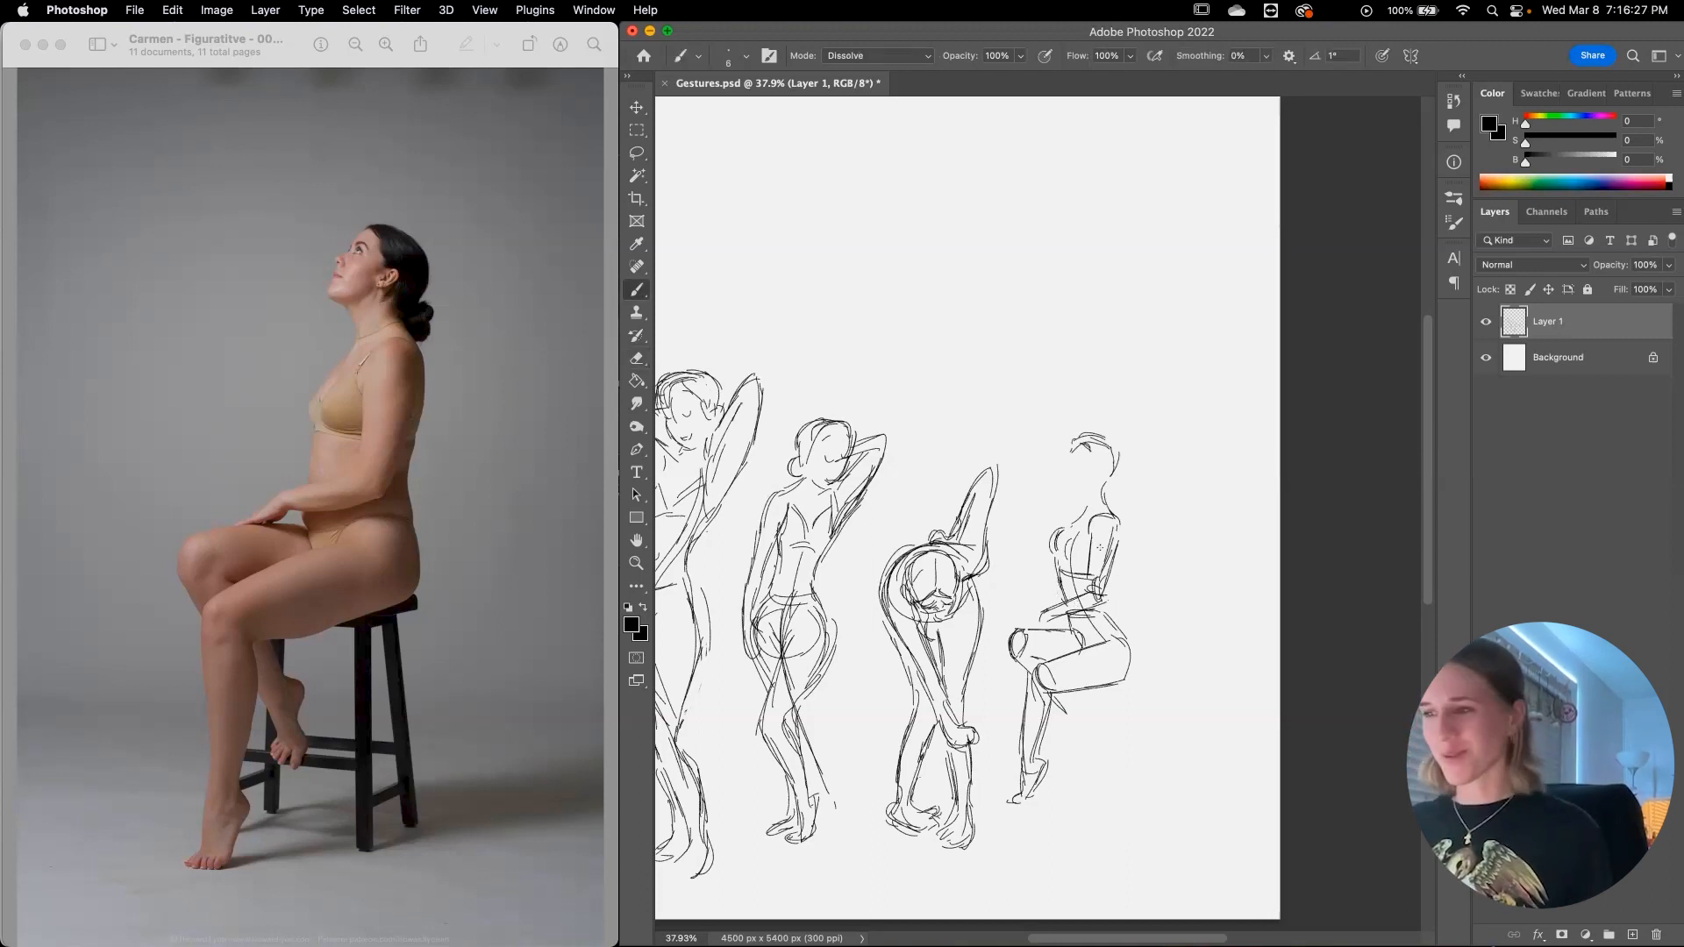
# Step: Draw the seated figure's upturned face profile and add the hair with a low round bun
pyautogui.moveTo(1057, 460); pyautogui.dragTo(1068, 453)
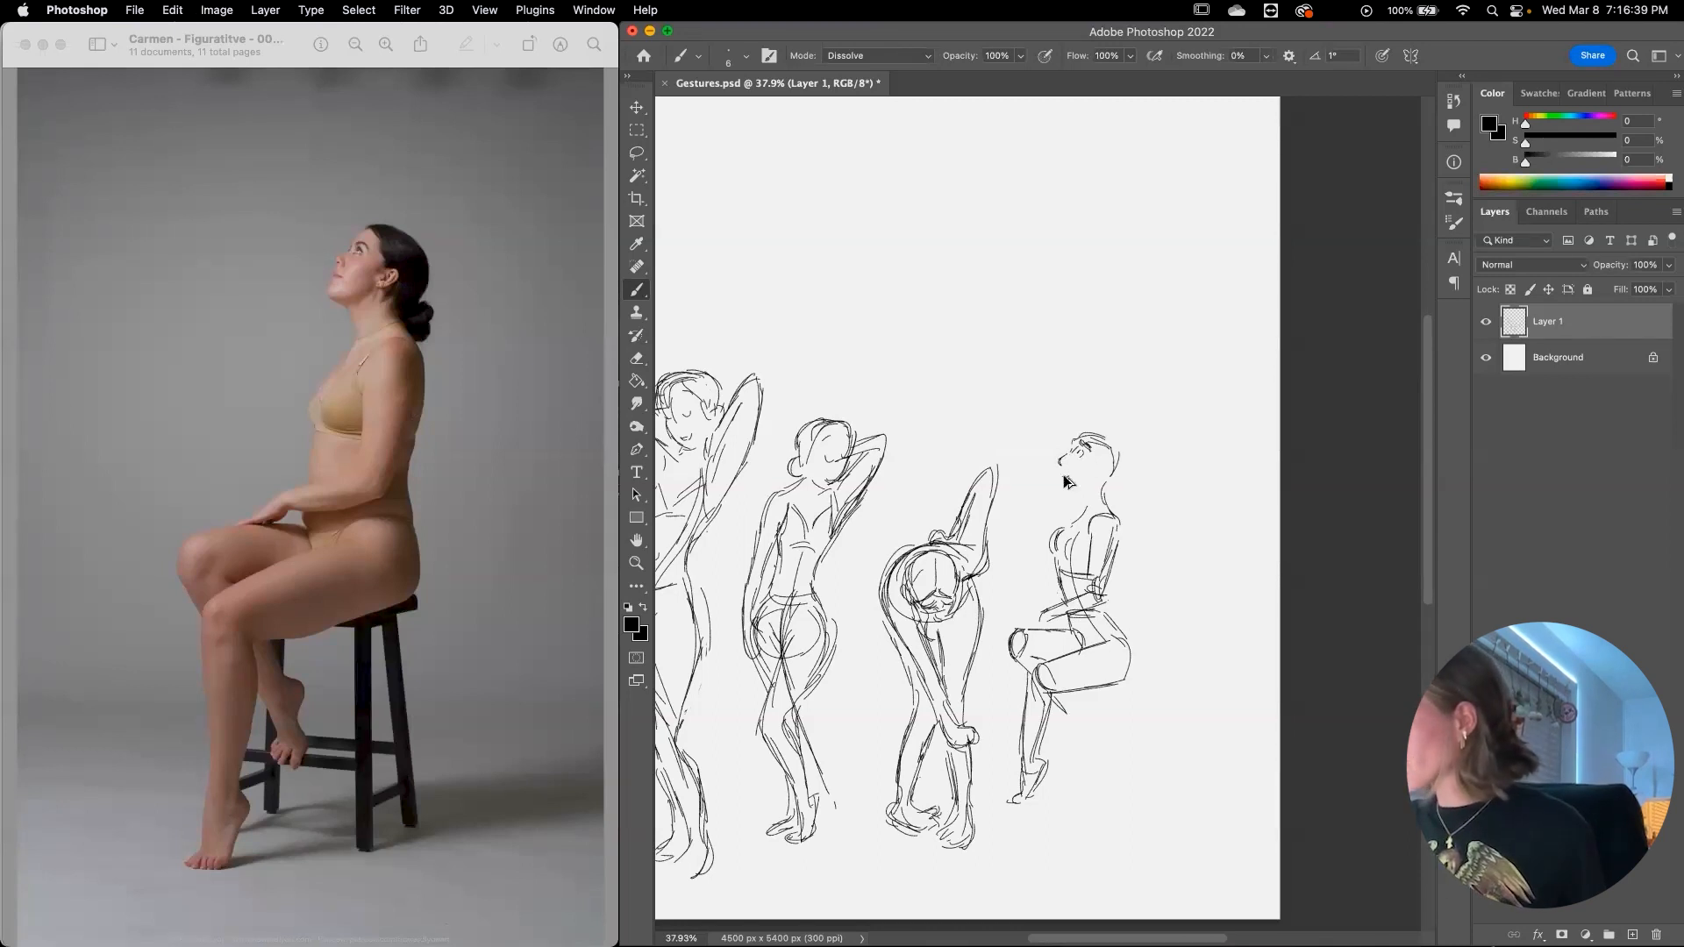
pyautogui.moveTo(1100, 430)
pyautogui.mouseDown()
pyautogui.moveTo(1123, 457)
pyautogui.moveTo(1112, 480)
pyautogui.mouseUp()
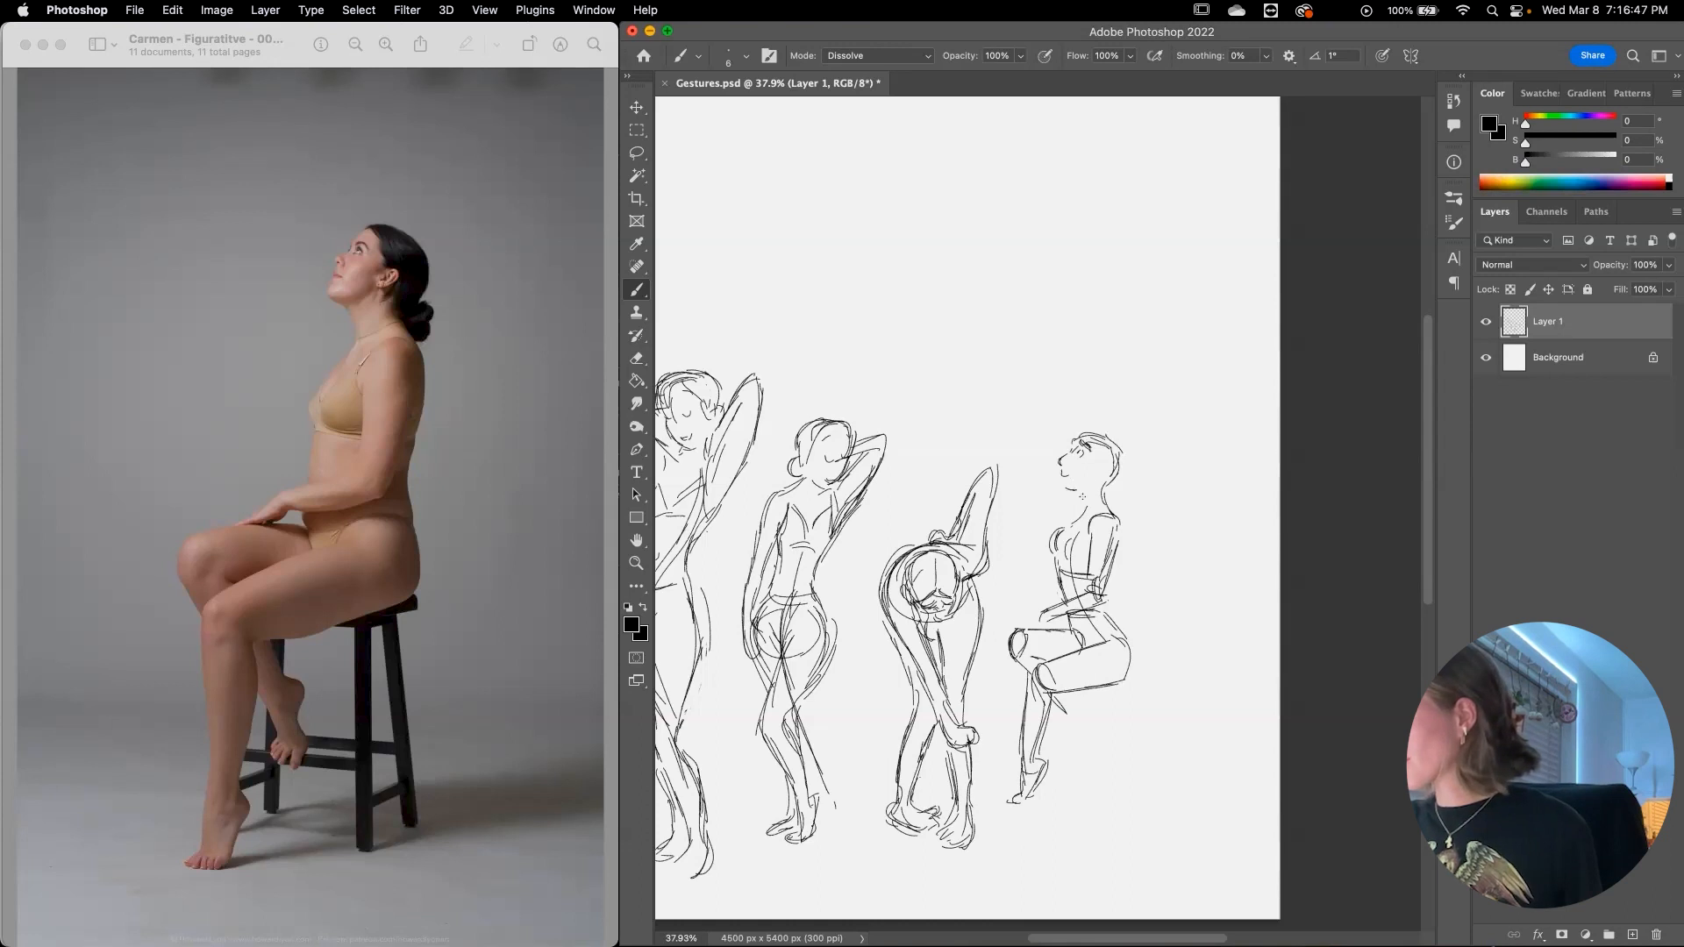
pyautogui.moveTo(1108, 464)
pyautogui.mouseDown()
pyautogui.moveTo(1096, 483)
pyautogui.moveTo(1091, 430)
pyautogui.moveTo(1121, 474)
pyautogui.moveTo(1089, 462)
pyautogui.mouseUp()
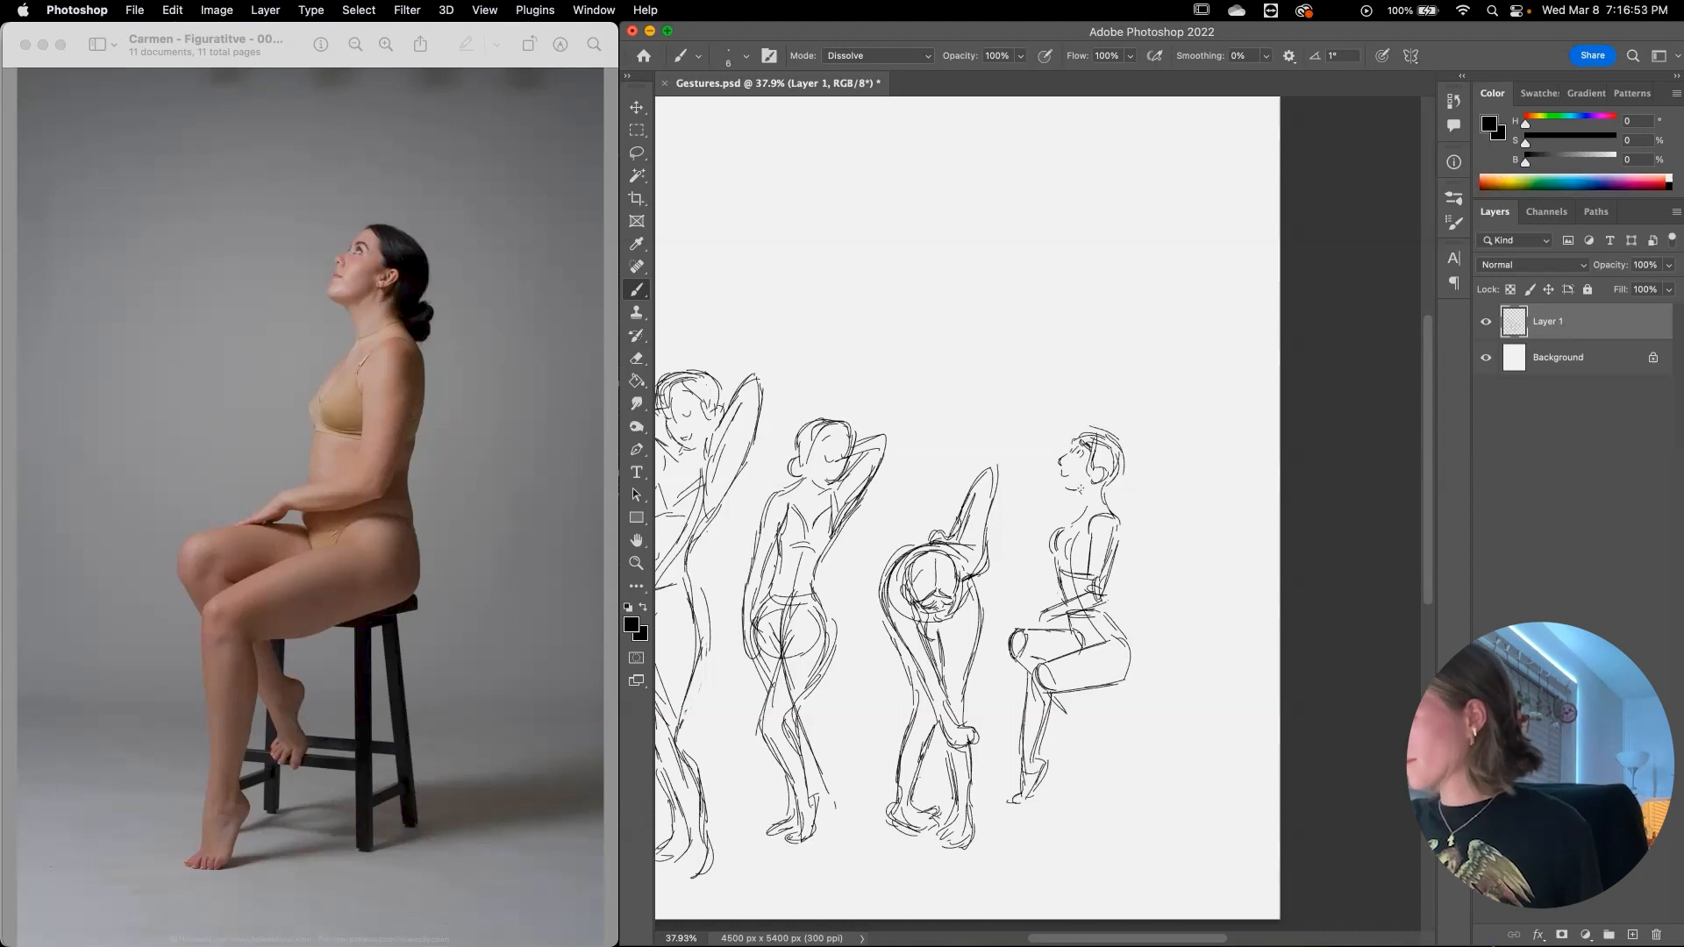
pyautogui.press('super+z')
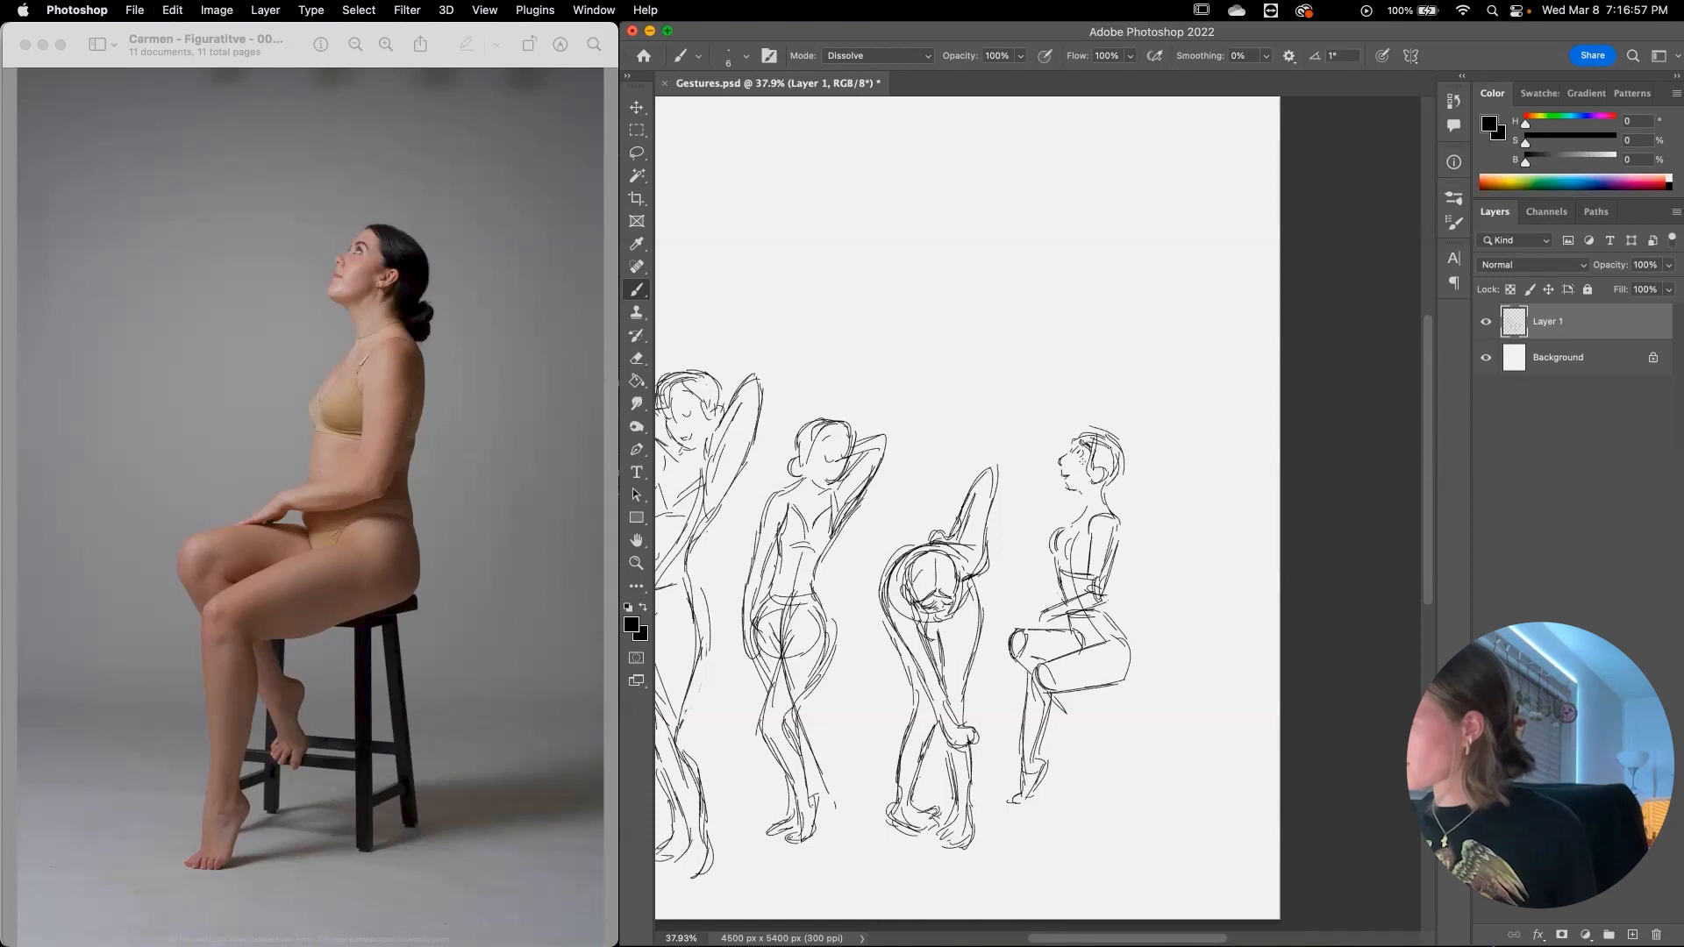
pyautogui.moveTo(1109, 473)
pyautogui.mouseDown()
pyautogui.moveTo(1120, 499)
pyautogui.moveTo(1105, 509)
pyautogui.moveTo(1131, 505)
pyautogui.mouseUp()
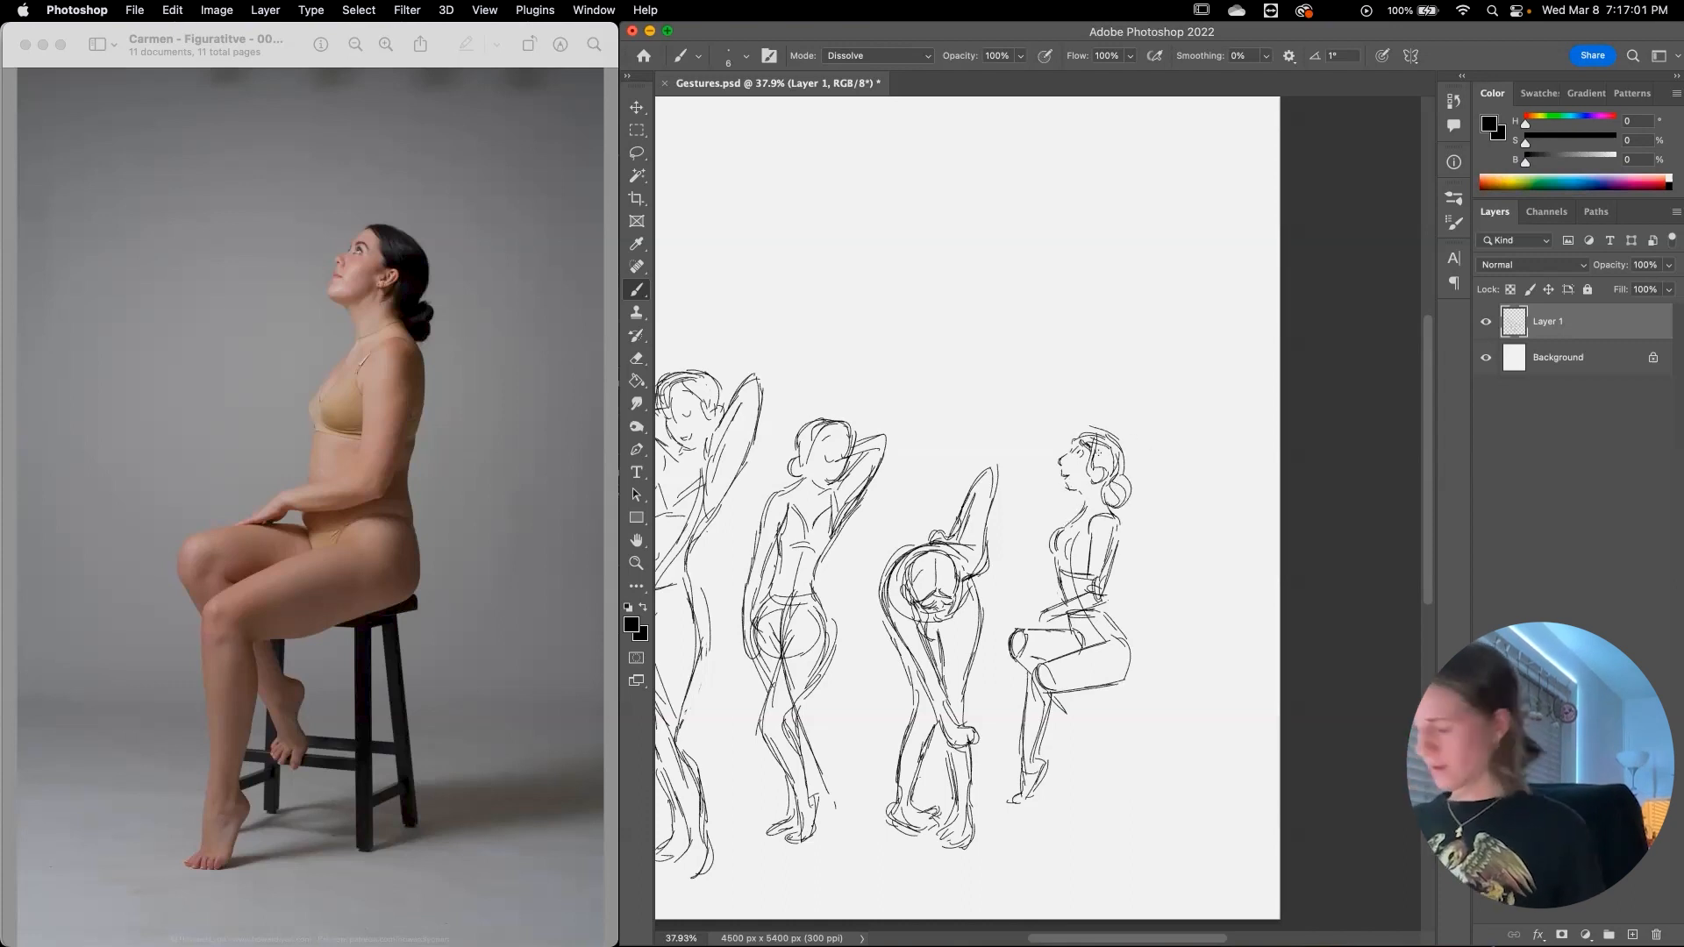
# Step: Cut unwanted lines around the seated figure's near arm, and redraw the bun and the upper arm as a rounded cylinder
pyautogui.press('l')
pyautogui.moveTo(1129, 542)
pyautogui.mouseDown()
pyautogui.moveTo(1093, 519)
pyautogui.moveTo(1134, 569)
pyautogui.moveTo(1086, 566)
pyautogui.moveTo(1107, 581)
pyautogui.mouseUp()
pyautogui.press('super+x')
pyautogui.press('b')
pyautogui.moveTo(1111, 498)
pyautogui.mouseDown()
pyautogui.moveTo(1102, 560)
pyautogui.moveTo(1098, 487)
pyautogui.mouseUp()
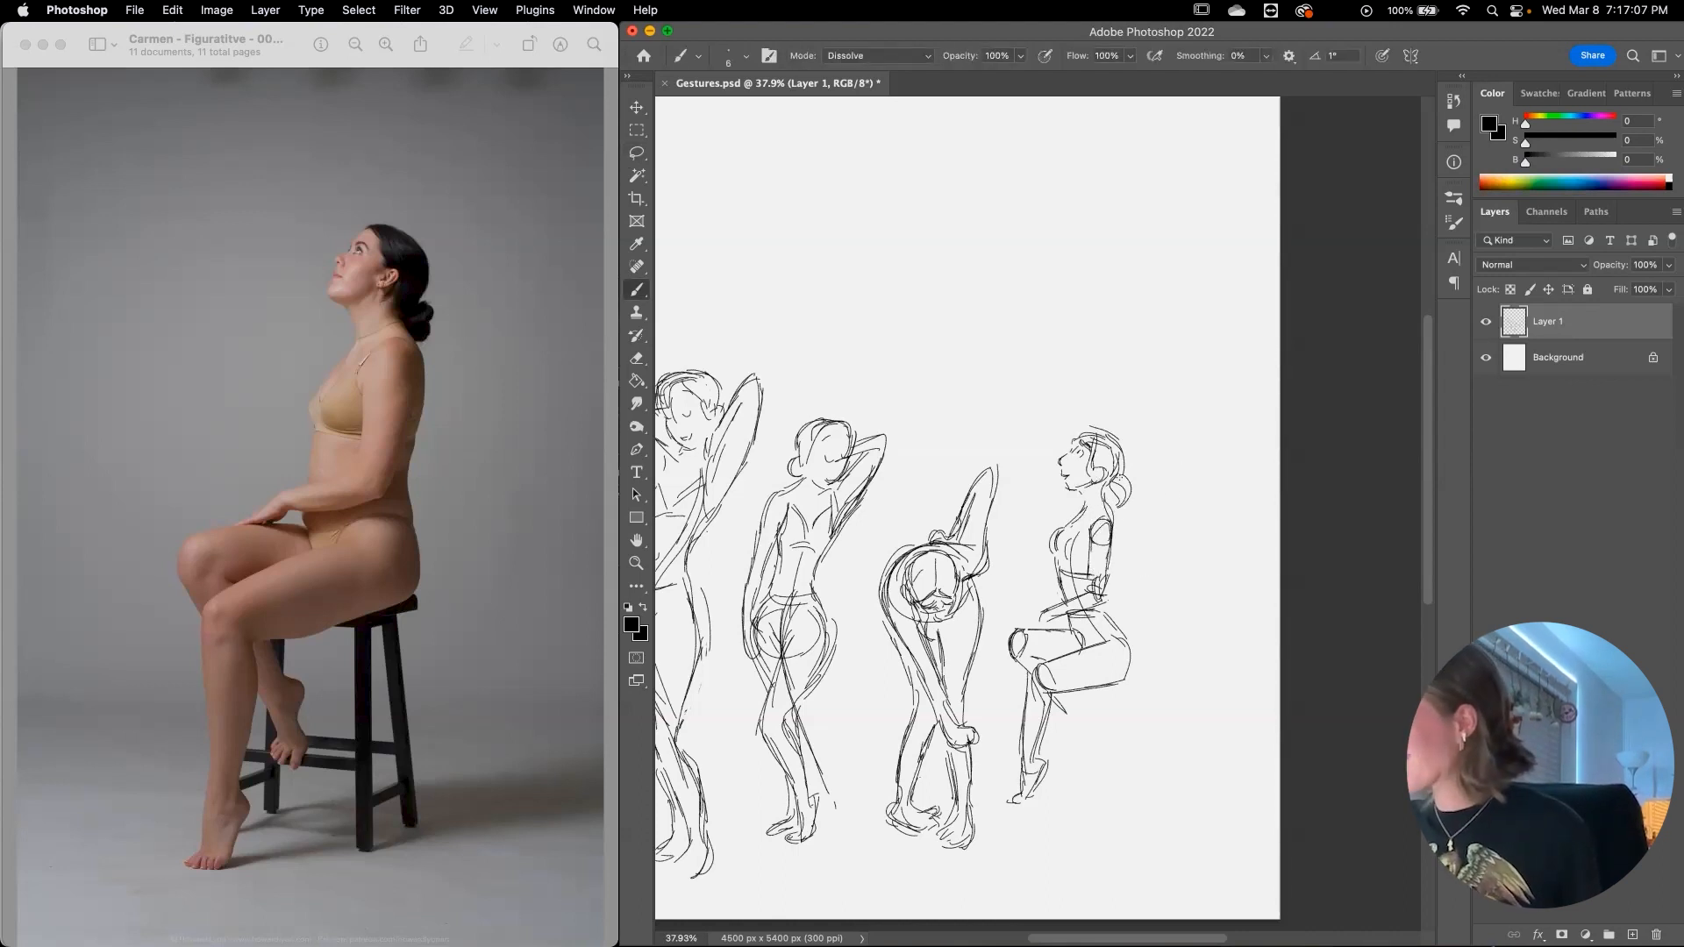
# Step: Select the whole seated figure and move it down and slightly right to sit level with the other figures, then deselect it
pyautogui.moveTo(1107, 579)
pyautogui.mouseDown()
pyautogui.moveTo(1137, 674)
pyautogui.moveTo(1017, 685)
pyautogui.mouseUp()
pyautogui.moveTo(1027, 670)
pyautogui.mouseDown()
pyautogui.moveTo(1020, 711)
pyautogui.moveTo(1048, 769)
pyautogui.mouseUp()
pyautogui.moveTo(1087, 667)
pyautogui.mouseDown()
pyautogui.moveTo(1045, 680)
pyautogui.moveTo(988, 430)
pyautogui.moveTo(952, 750)
pyautogui.moveTo(1117, 797)
pyautogui.mouseUp()
pyautogui.press('l')
pyautogui.press('v')
pyautogui.moveTo(1051, 740); pyautogui.dragTo(1077, 797)
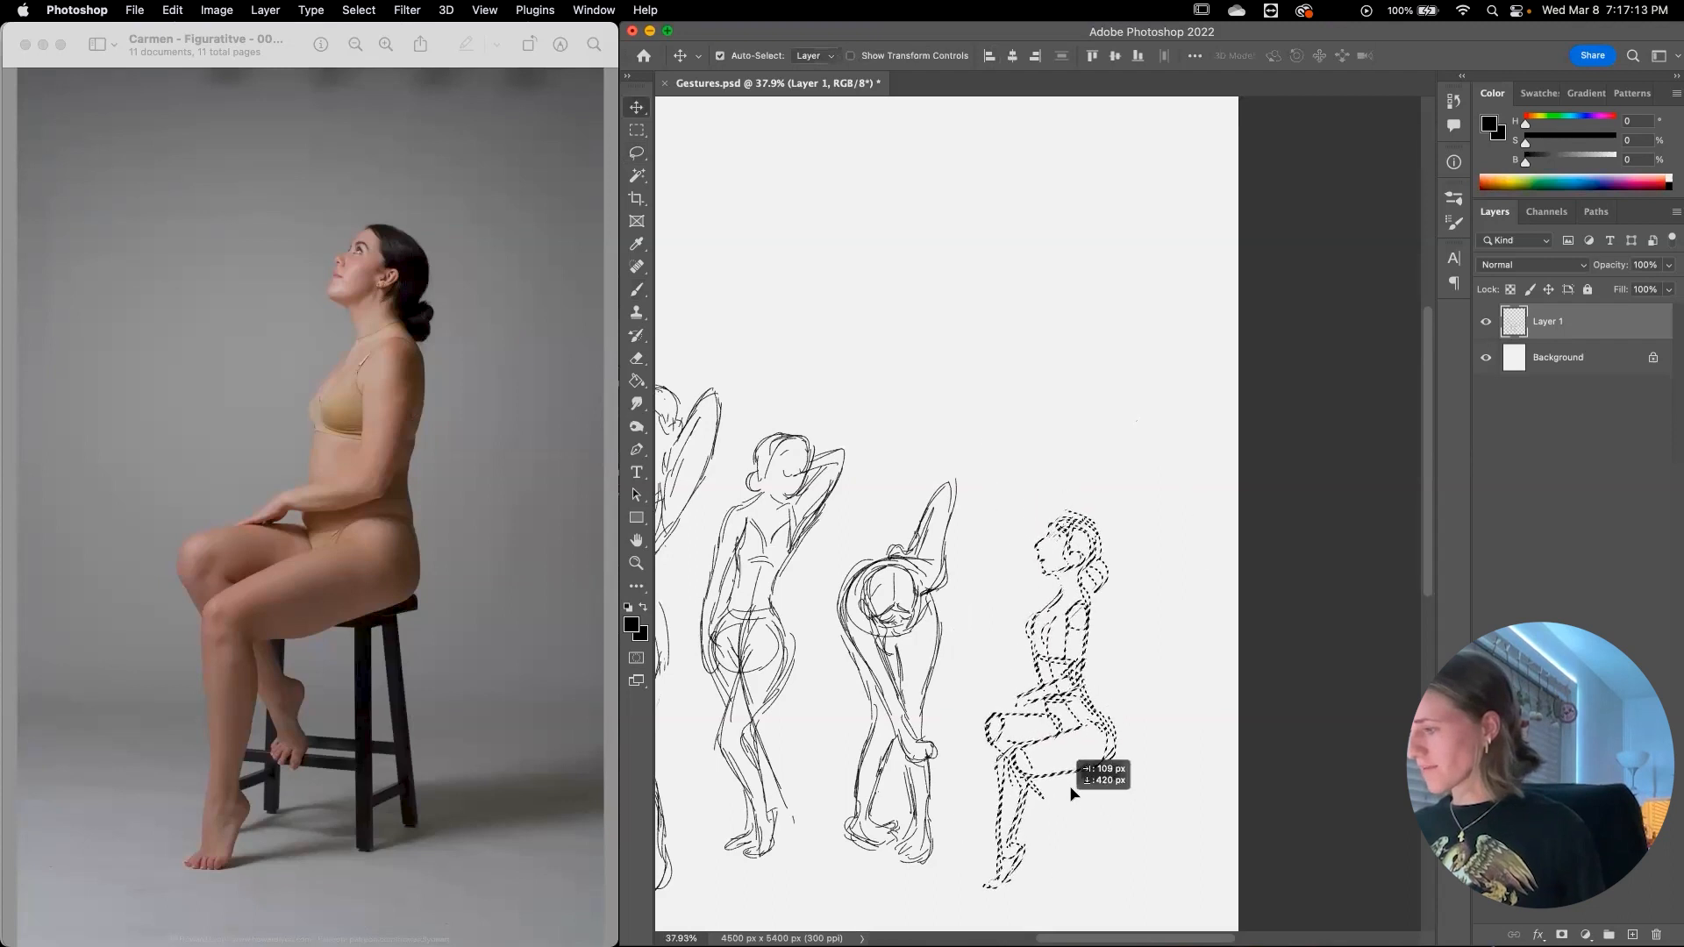
pyautogui.press('super+d')
# Step: Switch to Preview to show the next reference photo, the seated pose on the draped chair, and return to Photoshop's empty canvas area above the seated sketch
pyautogui.press('z')
pyautogui.moveTo(1076, 726)
pyautogui.mouseDown()
pyautogui.moveTo(1278, 786)
pyautogui.moveTo(1105, 742)
pyautogui.moveTo(1124, 804)
pyautogui.mouseUp()
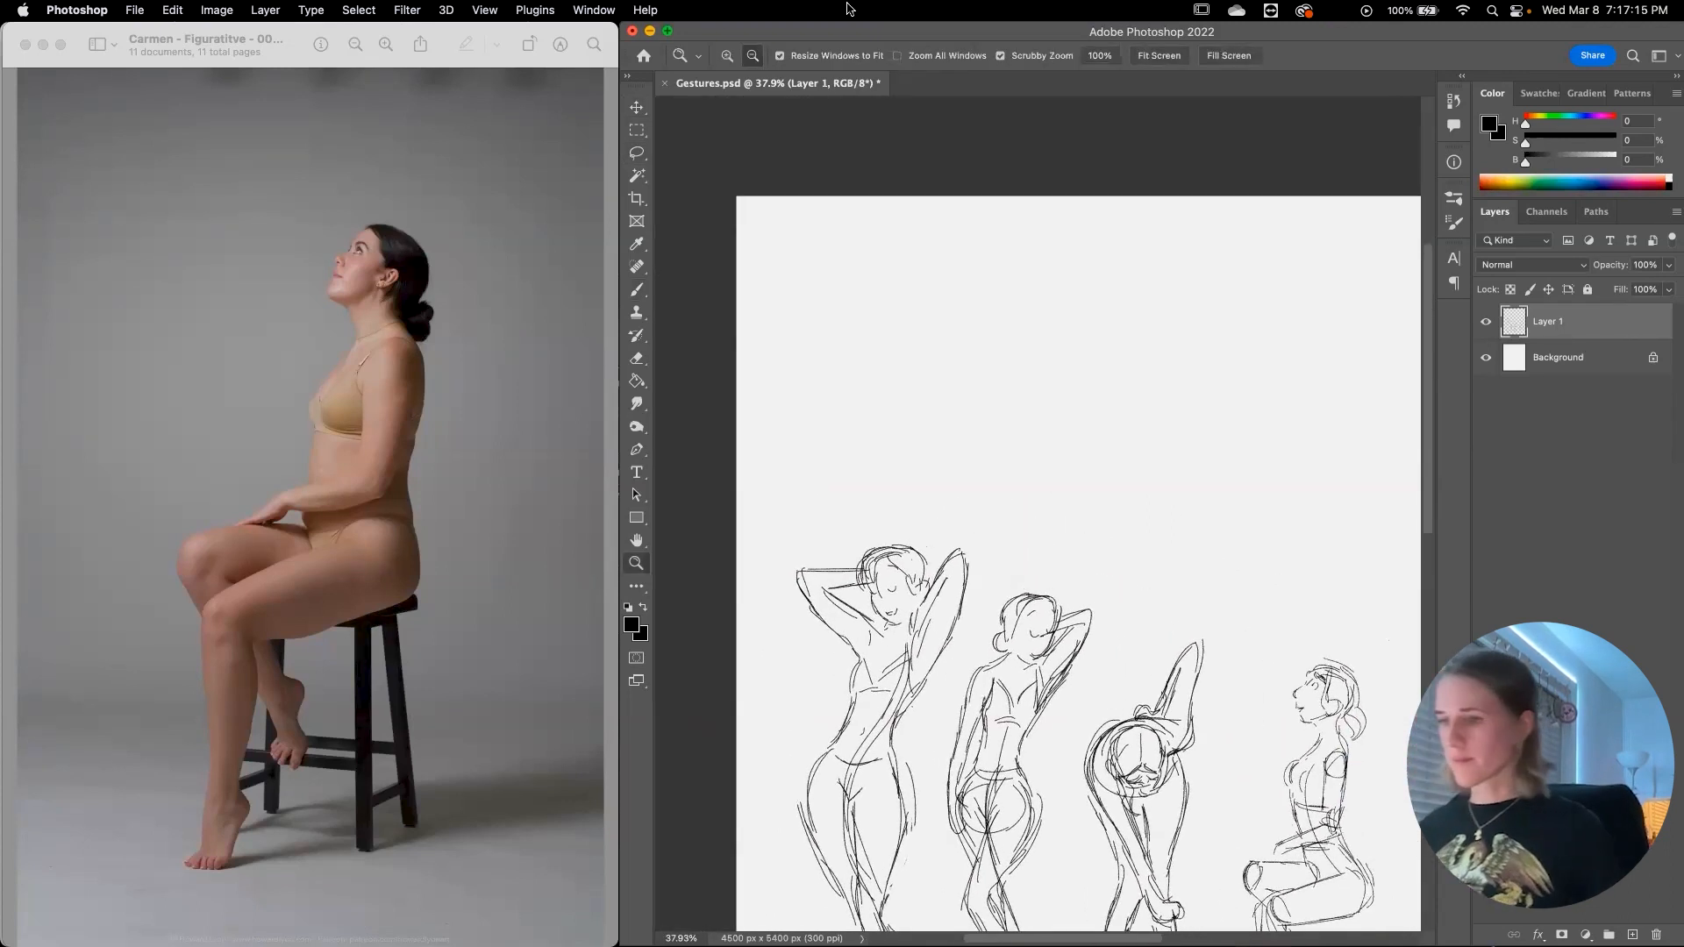
pyautogui.press('b')
pyautogui.click(308, 465)
pyautogui.press('Down')
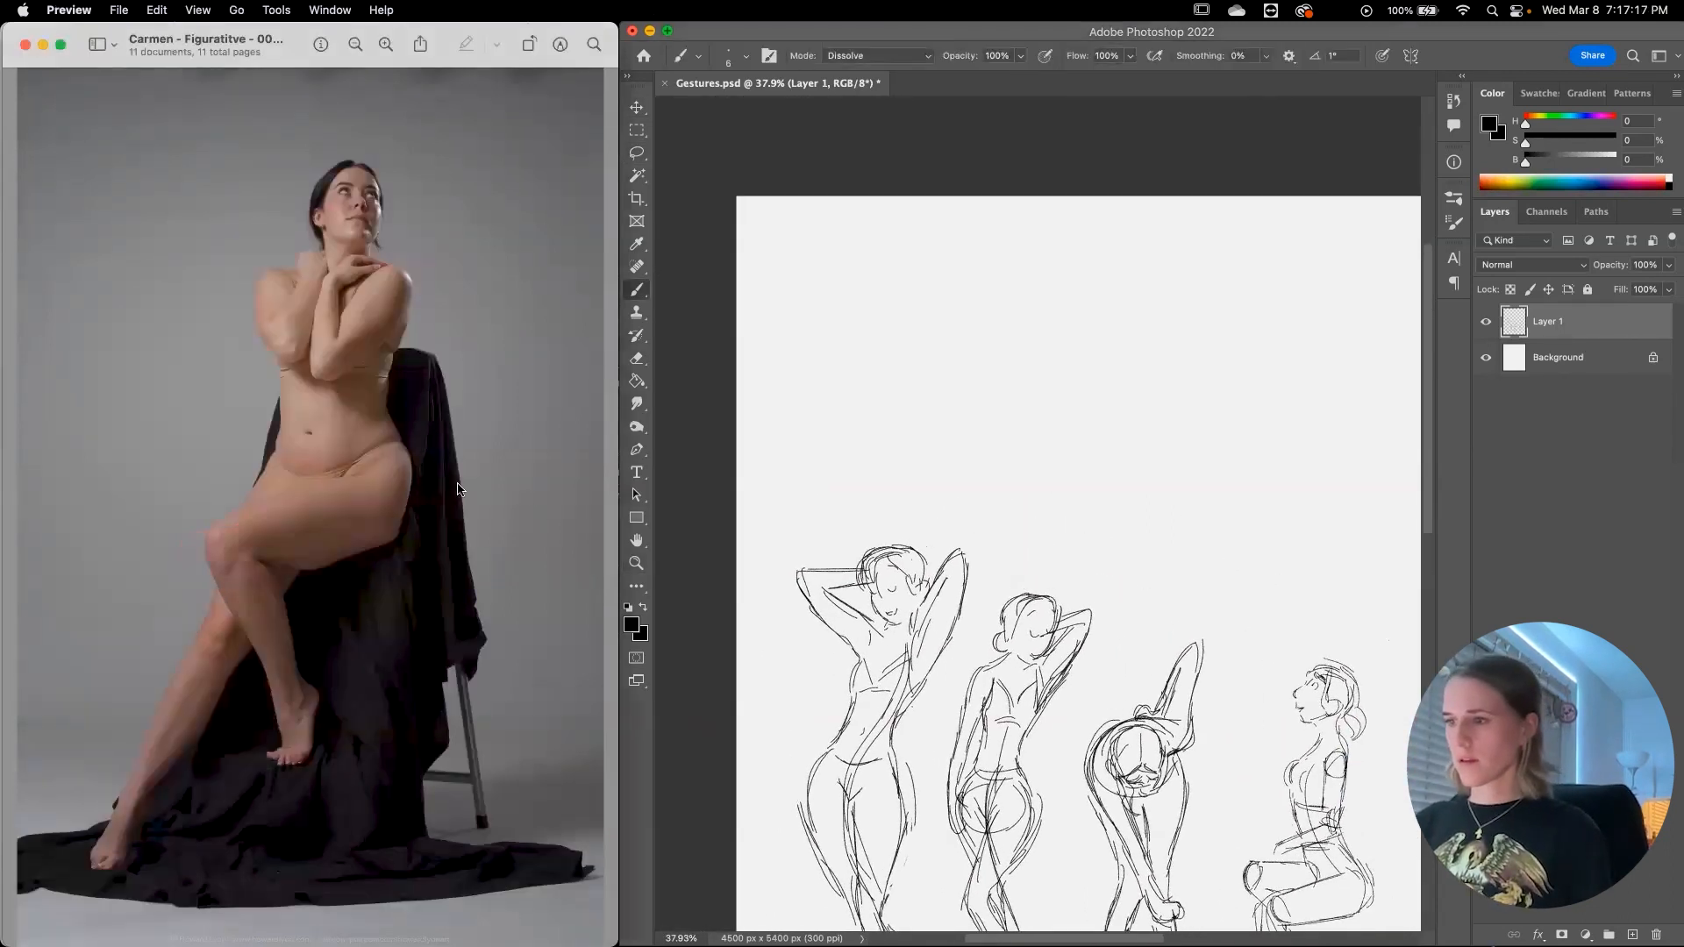
pyautogui.click(1289, 508)
pyautogui.moveTo(1087, 471); pyautogui.dragTo(830, 429)
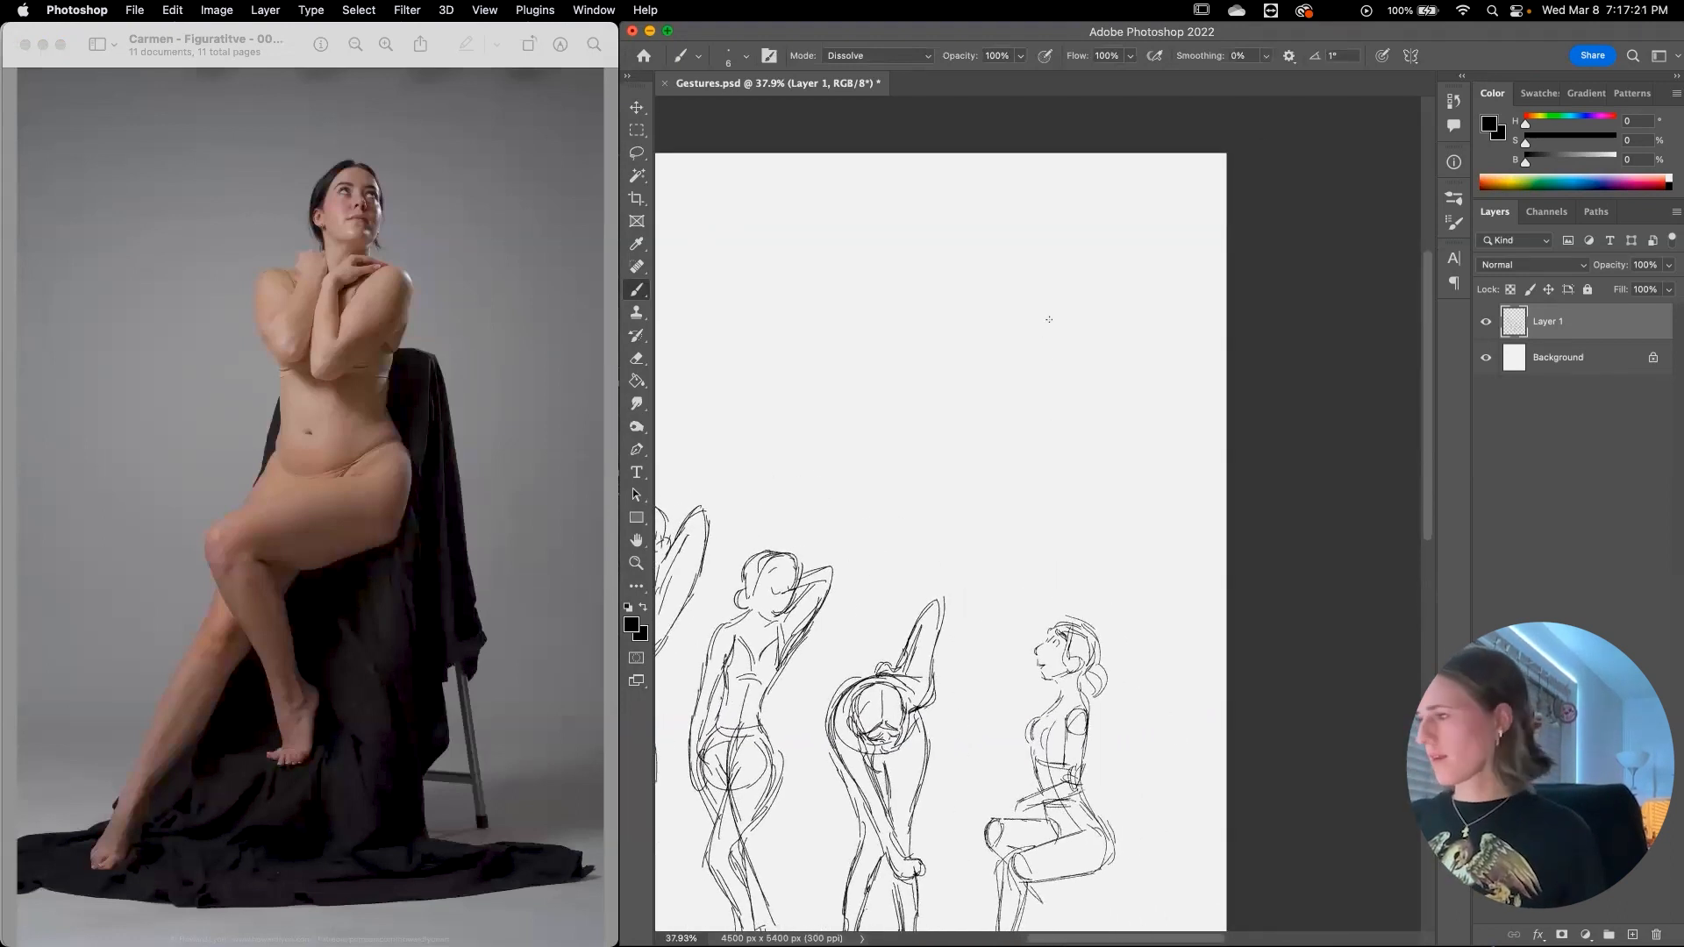
pyautogui.moveTo(1090, 326); pyautogui.dragTo(1083, 372)
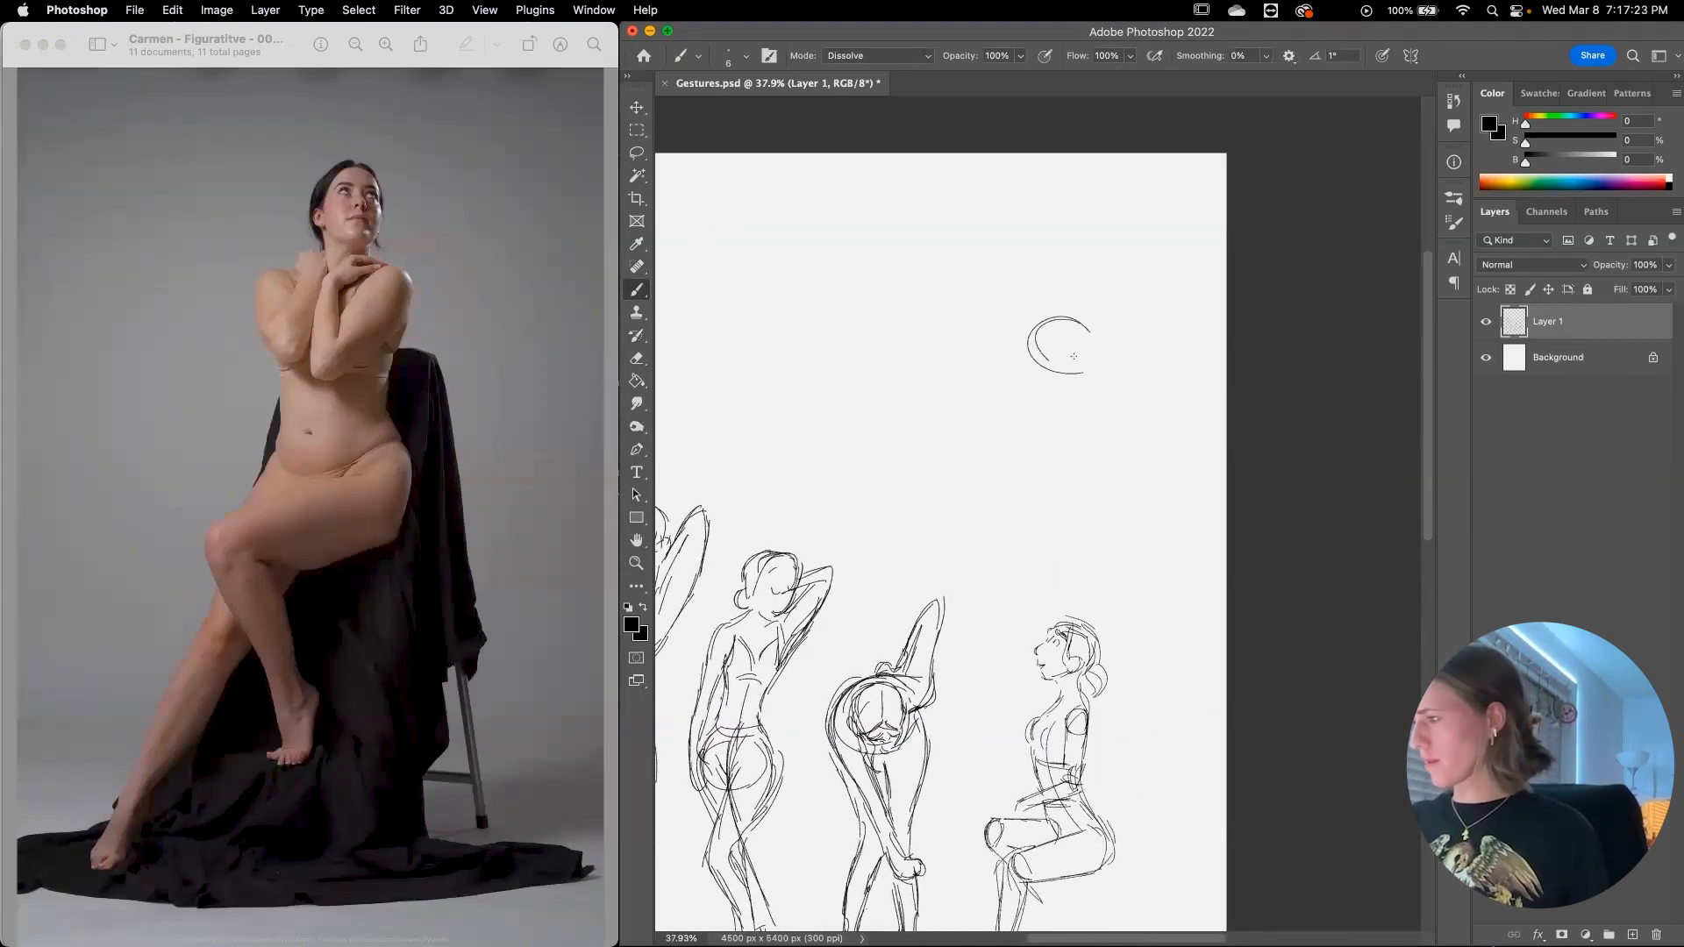
pyautogui.moveTo(1089, 436)
pyautogui.mouseDown()
pyautogui.moveTo(999, 315)
pyautogui.moveTo(1032, 489)
pyautogui.mouseUp()
pyautogui.press('super+z')
pyautogui.press('l')
pyautogui.press('Delete')
pyautogui.press('super+d')
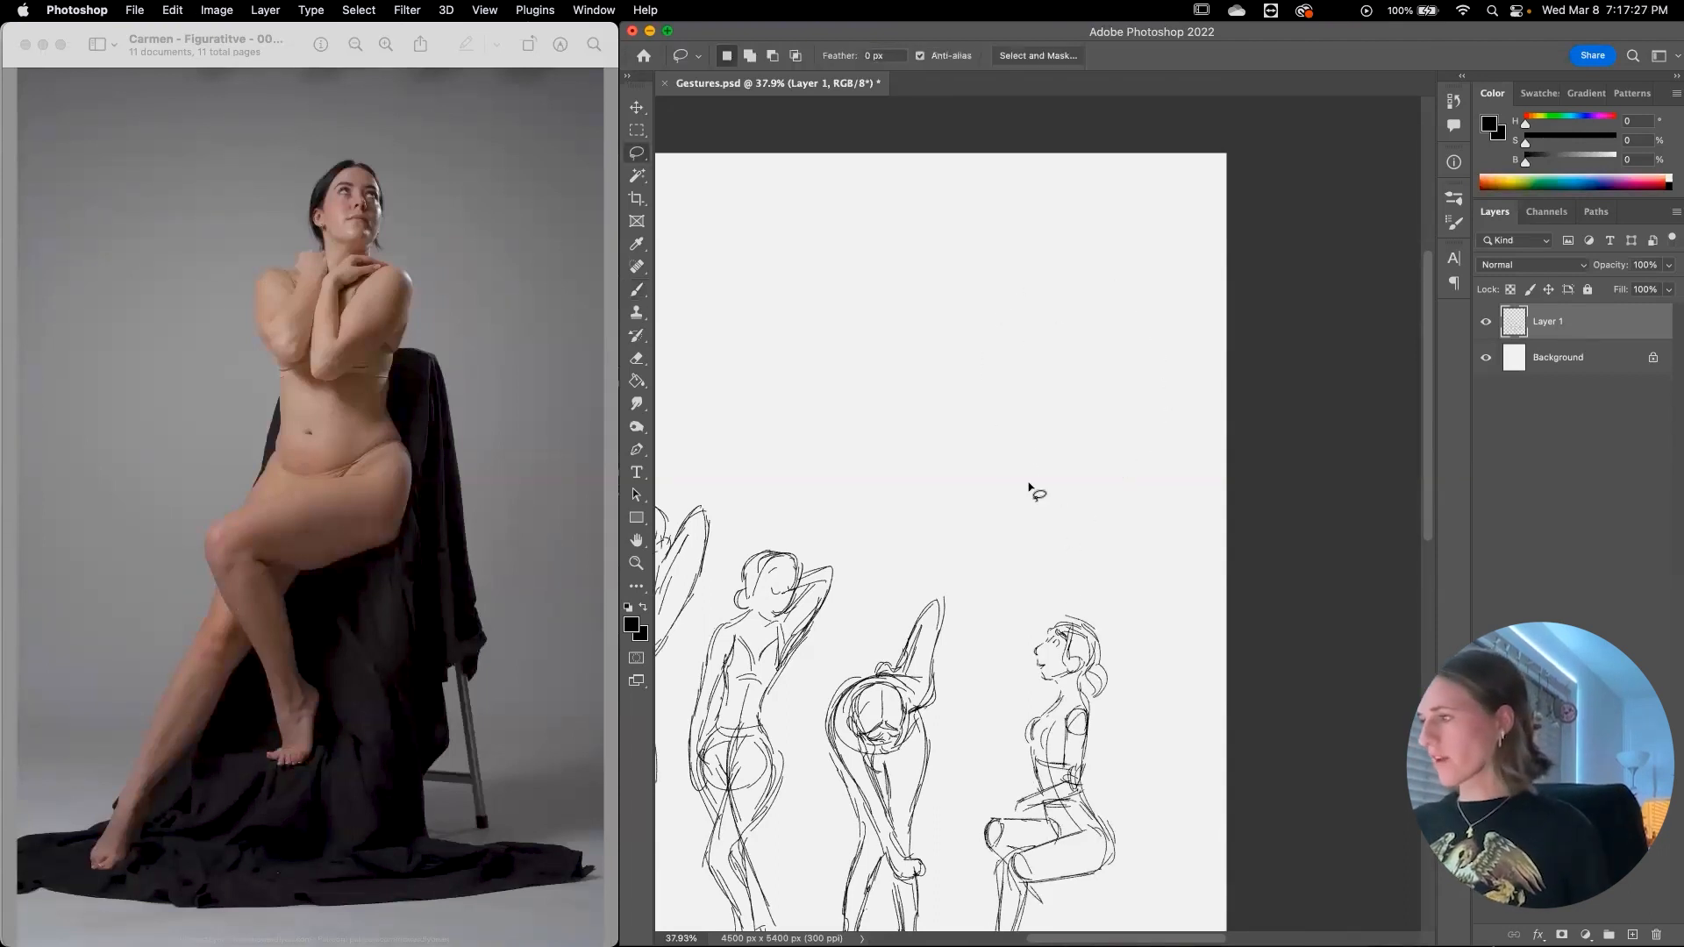
pyautogui.press('b')
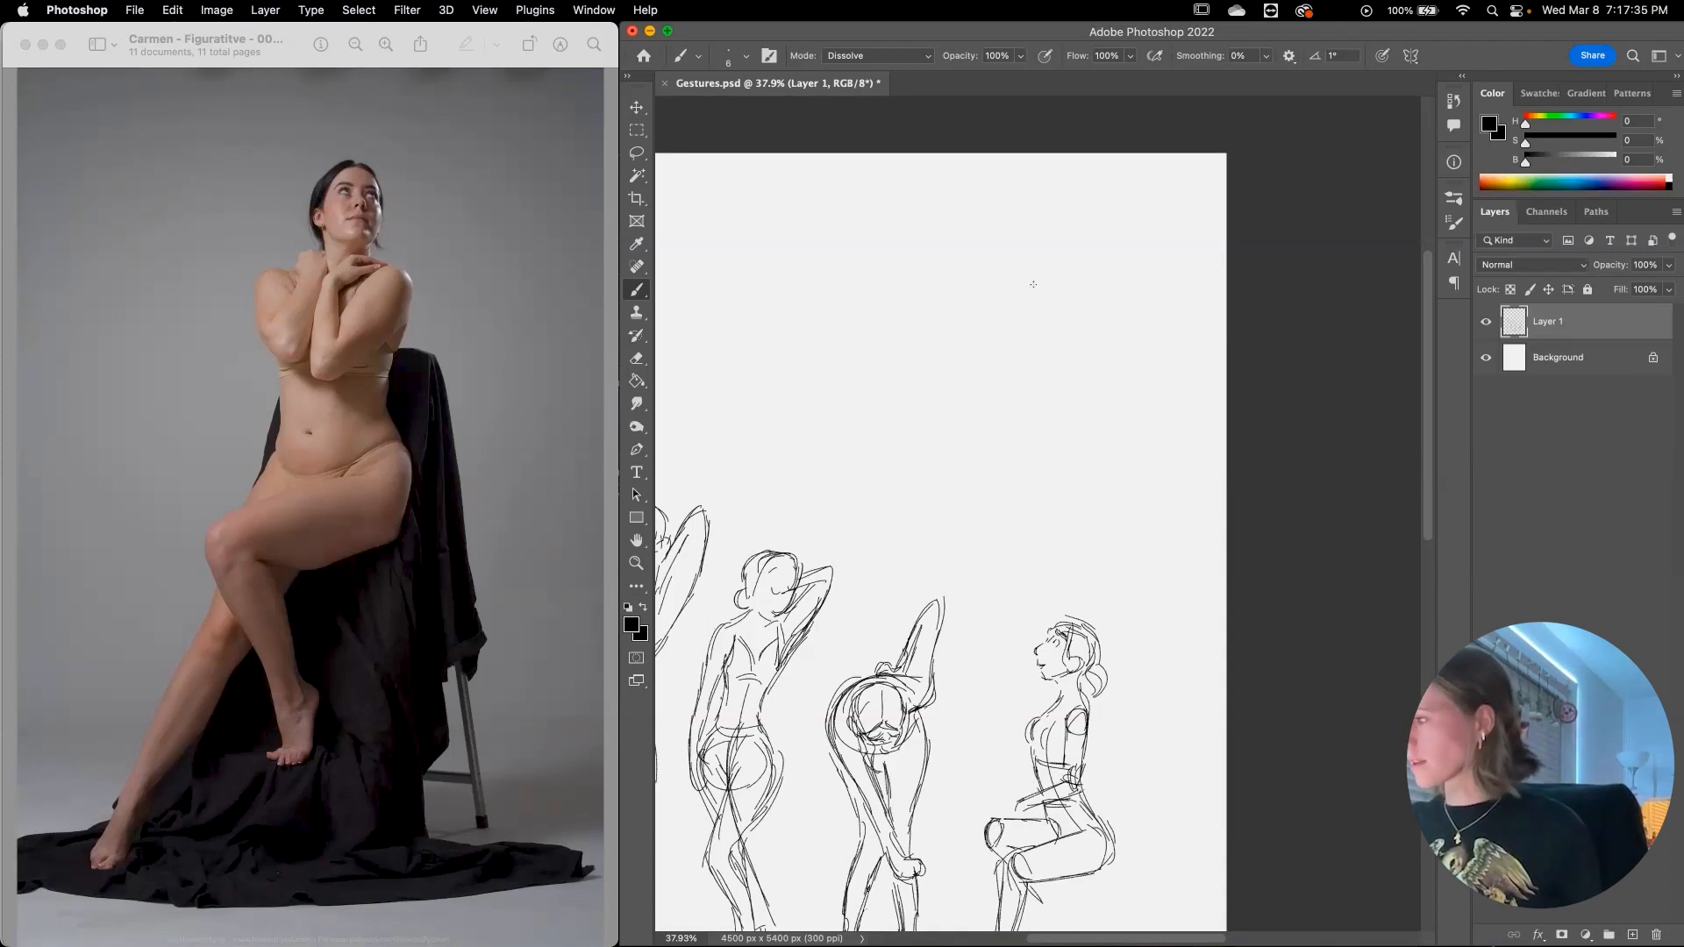
pyautogui.moveTo(1031, 285)
pyautogui.mouseDown()
pyautogui.moveTo(1063, 335)
pyautogui.moveTo(1033, 286)
pyautogui.moveTo(1005, 293)
pyautogui.mouseUp()
pyautogui.press('super+z')
pyautogui.press('super+z')
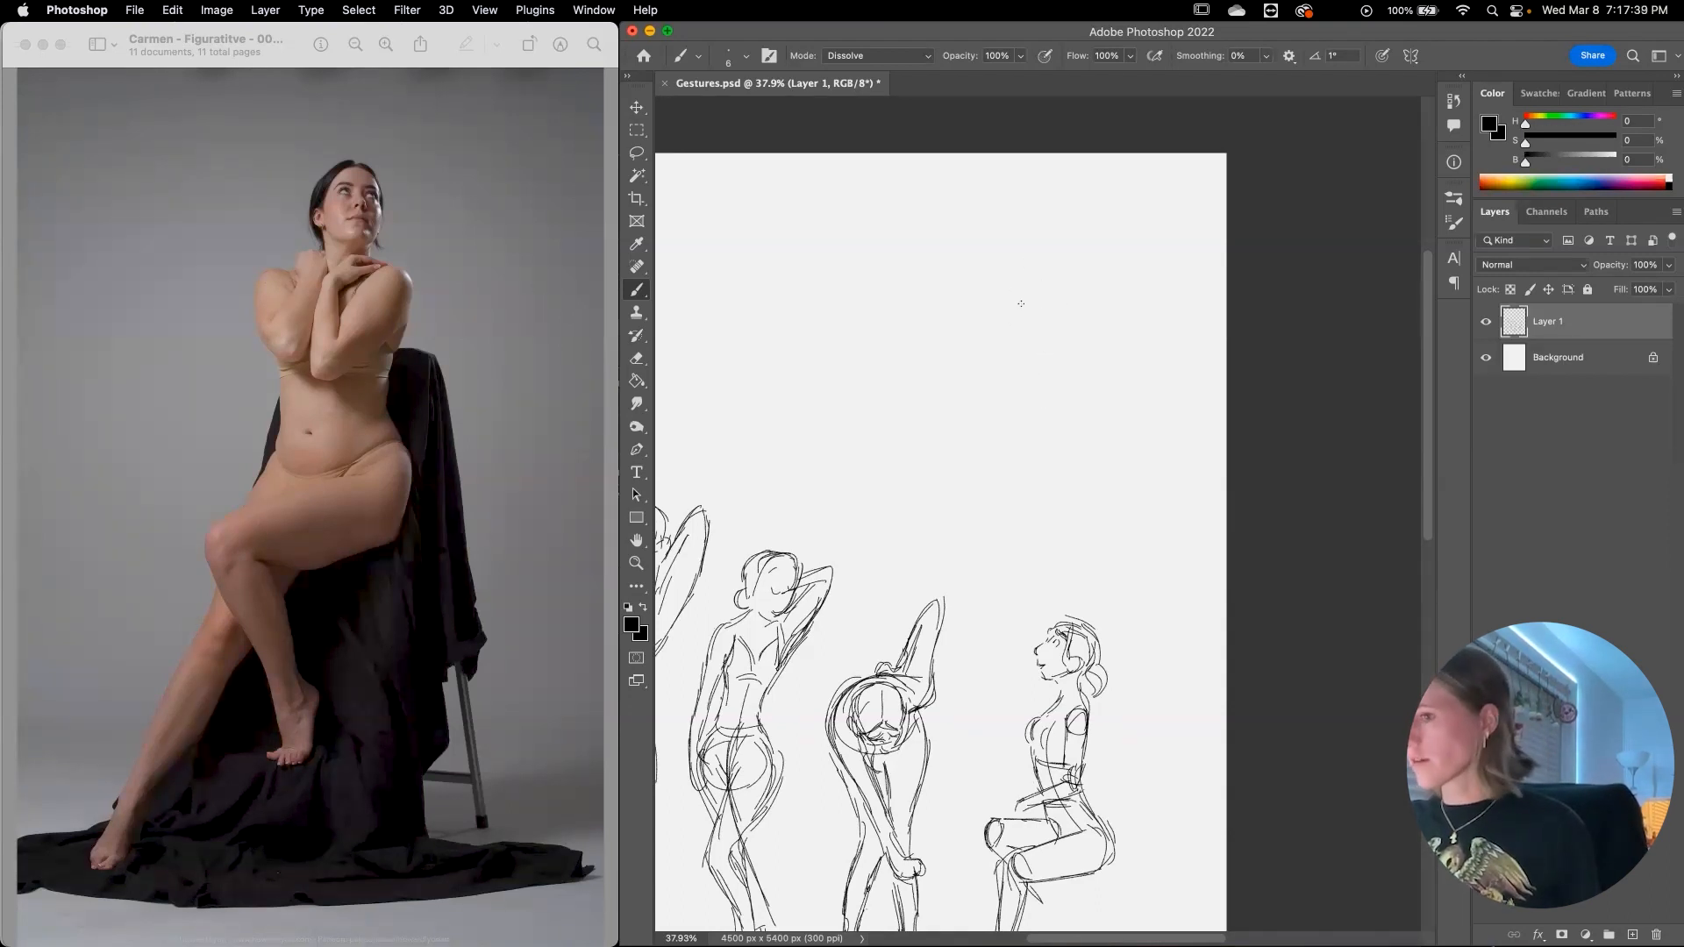
pyautogui.moveTo(1021, 300); pyautogui.dragTo(1031, 370)
pyautogui.press('super+z')
pyautogui.press('super+z')
# Step: Sketch the fifth figure above the seated one, with a bean-shaped torso and crossed legs reaching down to the left
pyautogui.moveTo(1019, 302)
pyautogui.mouseDown()
pyautogui.moveTo(1019, 366)
pyautogui.moveTo(1044, 384)
pyautogui.moveTo(1025, 377)
pyautogui.moveTo(1058, 379)
pyautogui.moveTo(1064, 302)
pyautogui.moveTo(1015, 301)
pyautogui.moveTo(1038, 290)
pyautogui.moveTo(1065, 315)
pyautogui.moveTo(1024, 285)
pyautogui.moveTo(1039, 375)
pyautogui.mouseUp()
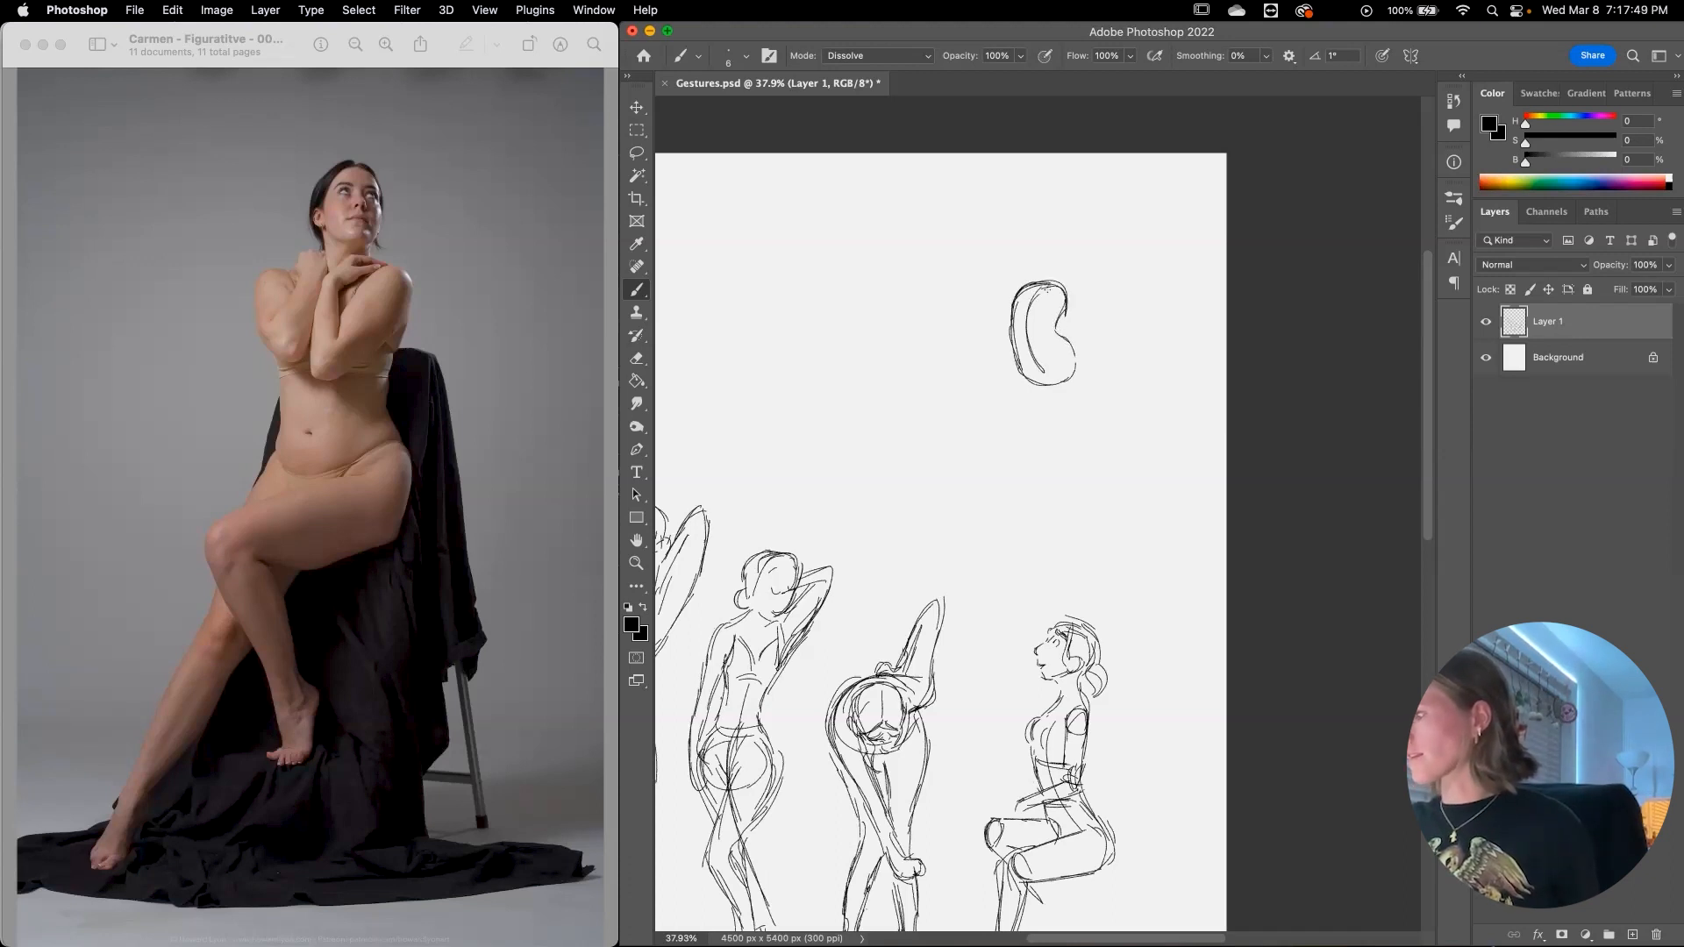
pyautogui.press('super+z')
pyautogui.press('super+shift+z')
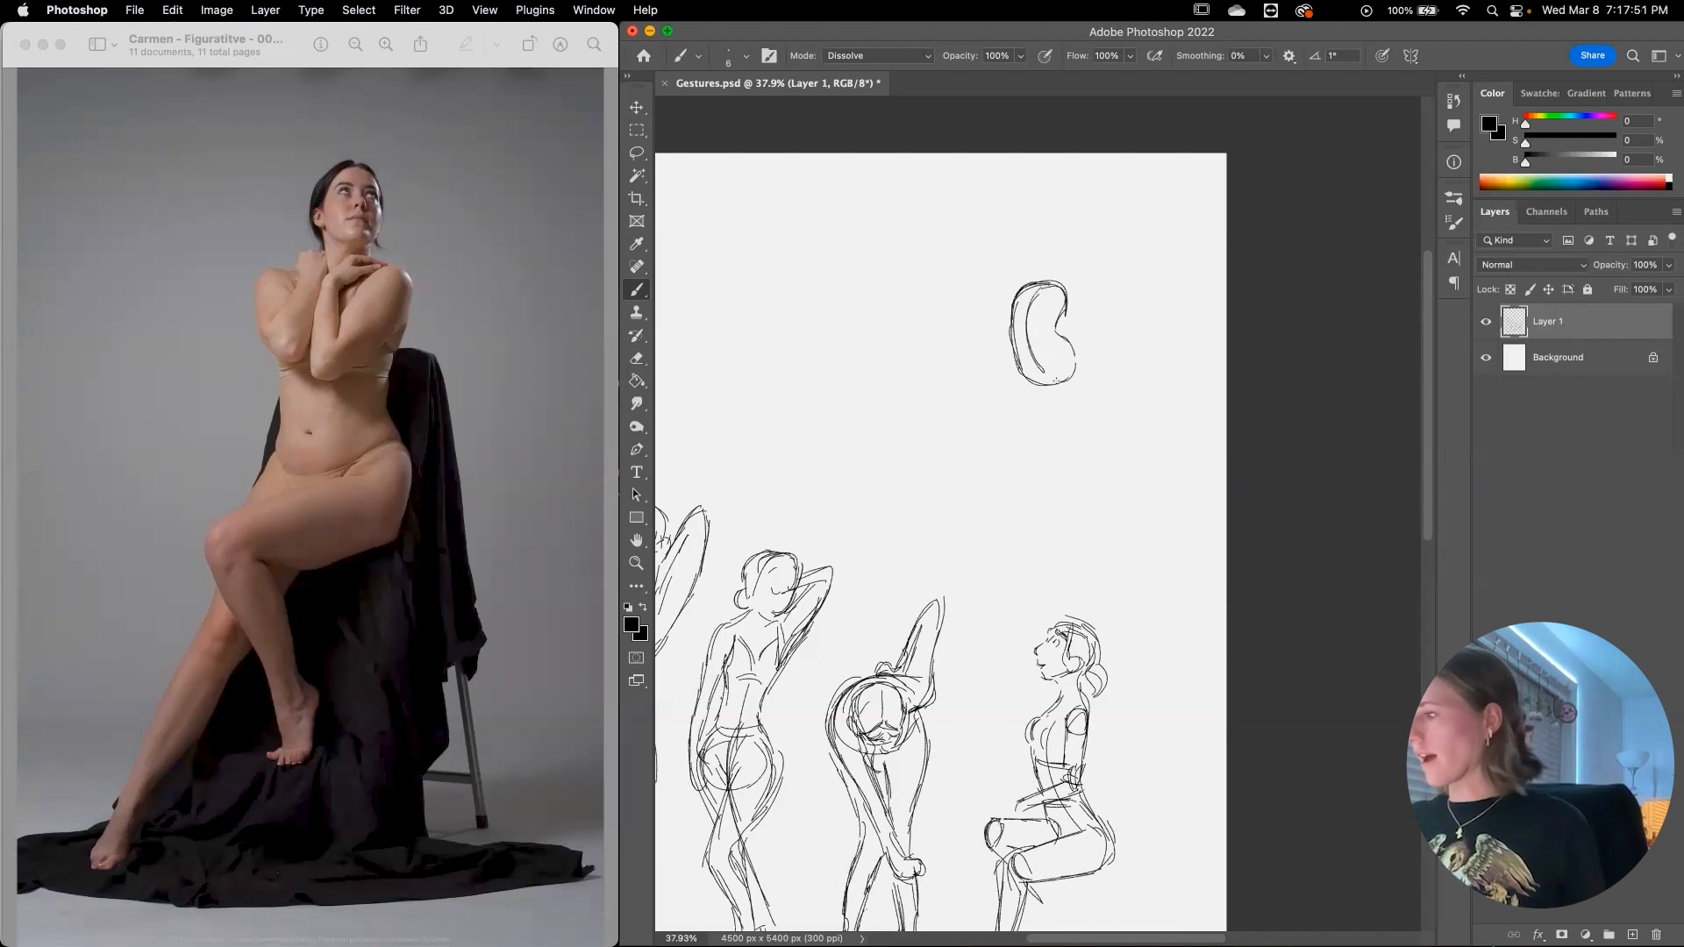
pyautogui.moveTo(1027, 383)
pyautogui.mouseDown()
pyautogui.moveTo(976, 389)
pyautogui.moveTo(1003, 387)
pyautogui.moveTo(979, 394)
pyautogui.moveTo(1002, 491)
pyautogui.mouseUp()
pyautogui.moveTo(968, 434)
pyautogui.mouseDown()
pyautogui.moveTo(1012, 491)
pyautogui.moveTo(1084, 349)
pyautogui.moveTo(986, 385)
pyautogui.moveTo(907, 528)
pyautogui.moveTo(984, 428)
pyautogui.mouseUp()
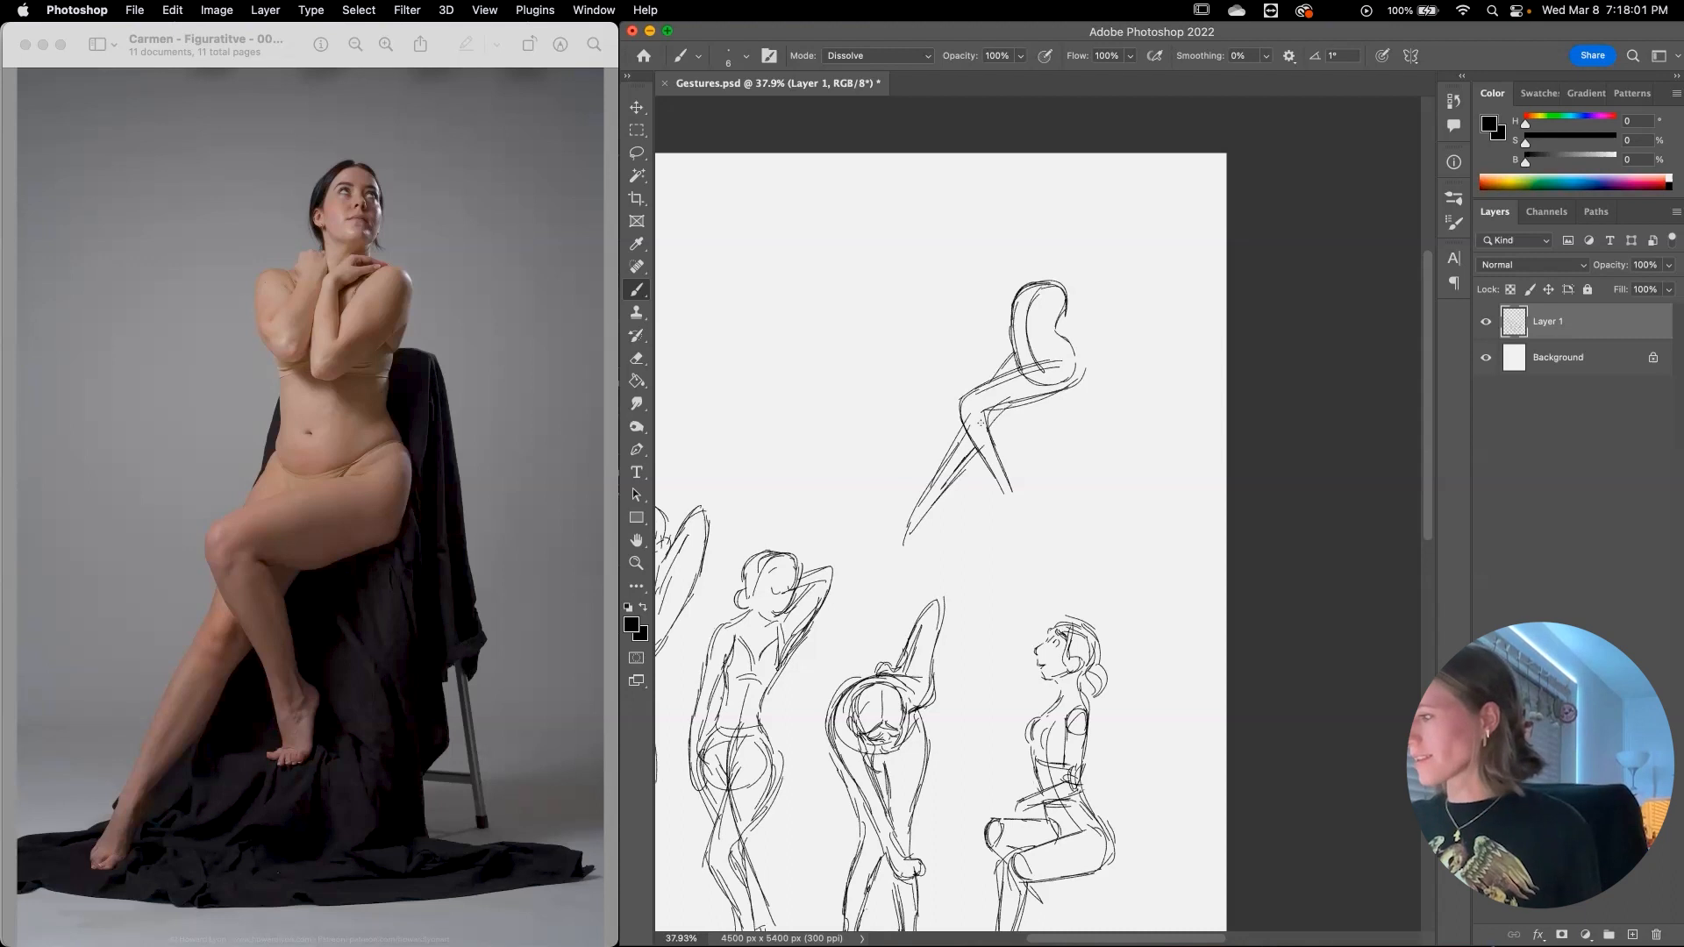
# Step: Add the fifth figure's folded arms and its waist and hip contours, and sketch the foot of the extended leg
pyautogui.moveTo(1066, 311)
pyautogui.mouseDown()
pyautogui.moveTo(1081, 257)
pyautogui.moveTo(1008, 263)
pyautogui.moveTo(1023, 320)
pyautogui.moveTo(1023, 288)
pyautogui.mouseUp()
pyautogui.moveTo(1035, 265)
pyautogui.mouseDown()
pyautogui.moveTo(1017, 293)
pyautogui.moveTo(1042, 240)
pyautogui.moveTo(1024, 265)
pyautogui.moveTo(1038, 280)
pyautogui.moveTo(1073, 253)
pyautogui.mouseUp()
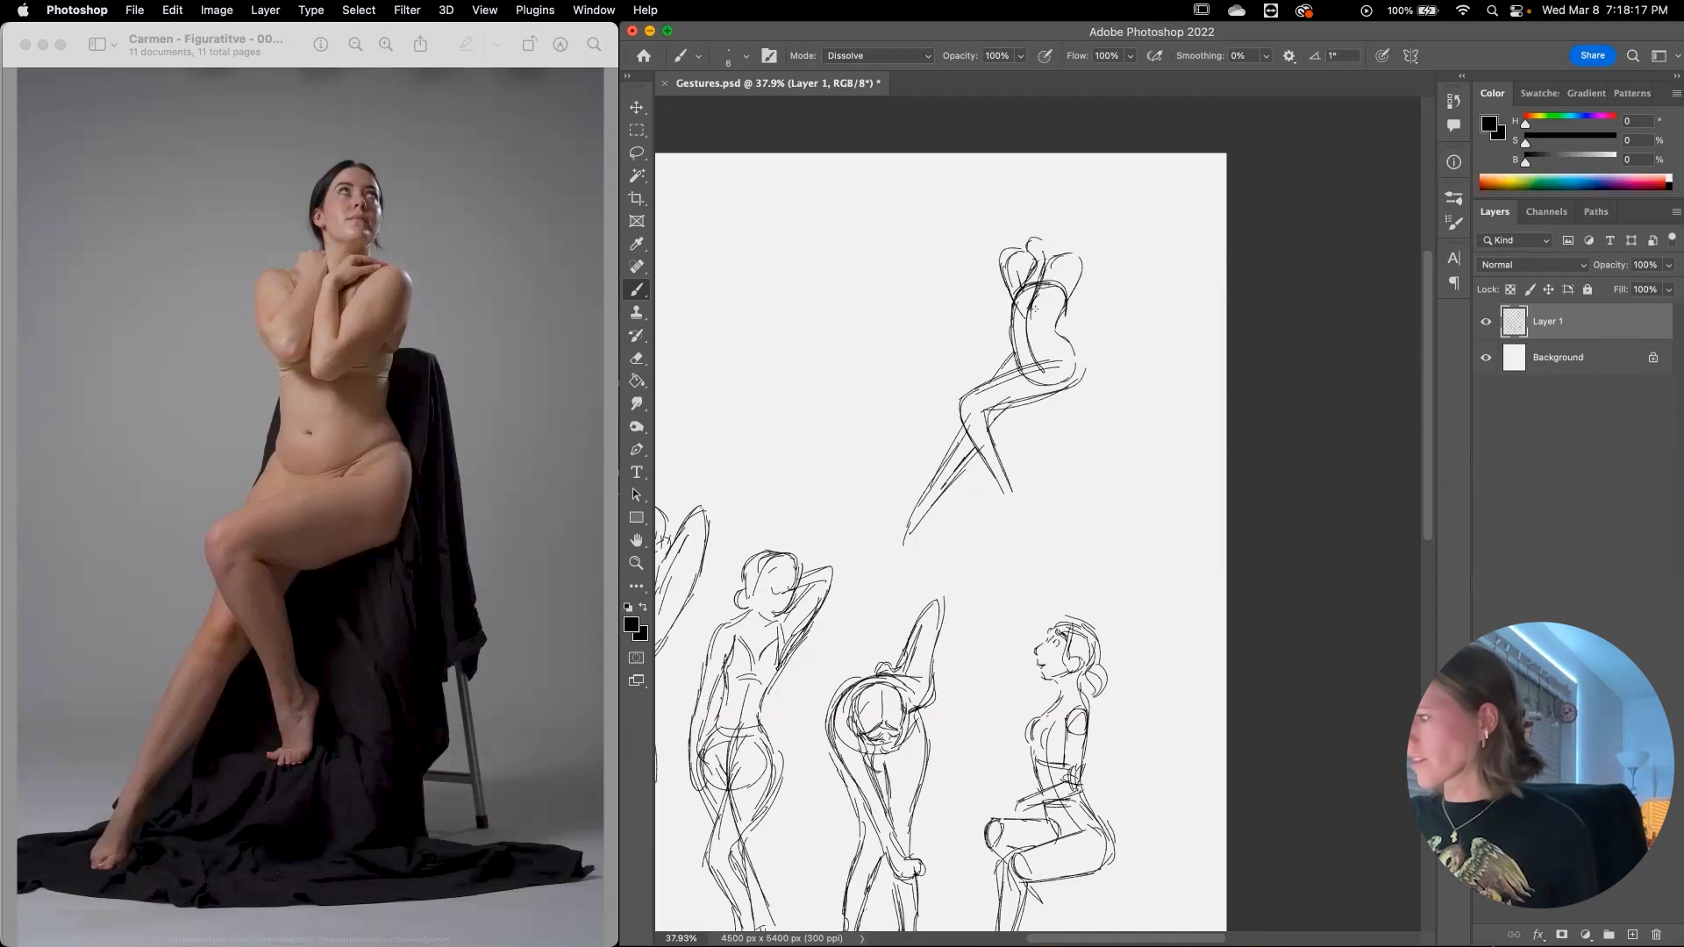
pyautogui.moveTo(1071, 280)
pyautogui.mouseDown()
pyautogui.moveTo(1034, 321)
pyautogui.moveTo(1060, 335)
pyautogui.moveTo(1074, 383)
pyautogui.mouseUp()
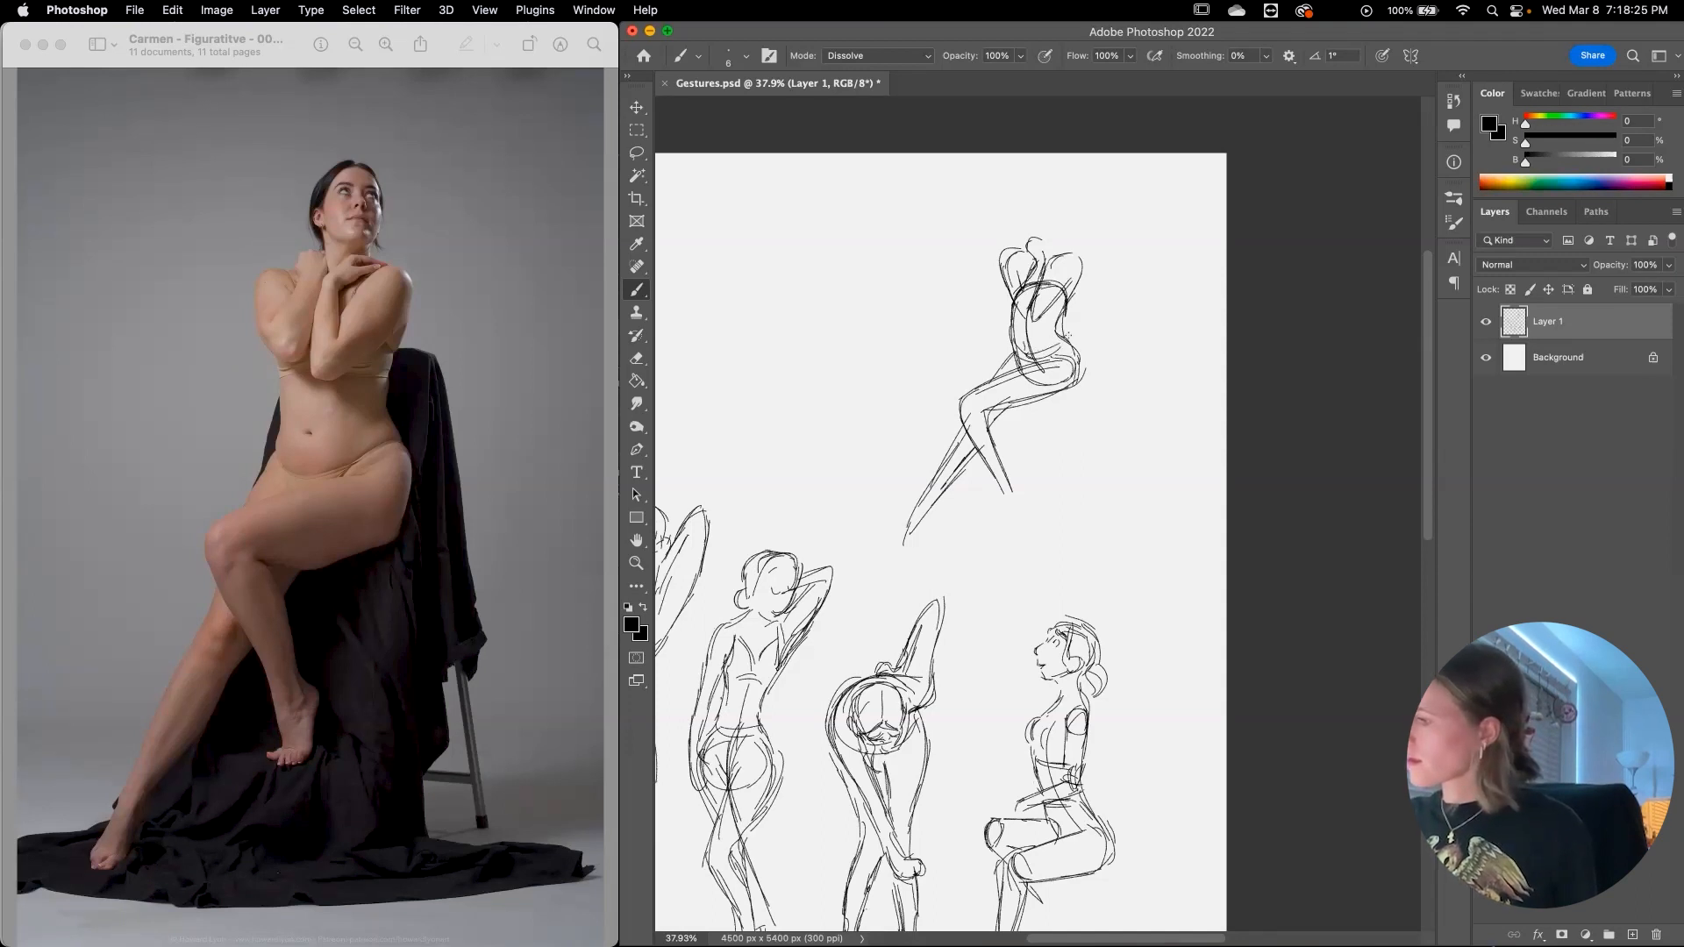
pyautogui.moveTo(940, 488)
pyautogui.mouseDown()
pyautogui.moveTo(915, 559)
pyautogui.moveTo(902, 549)
pyautogui.mouseUp()
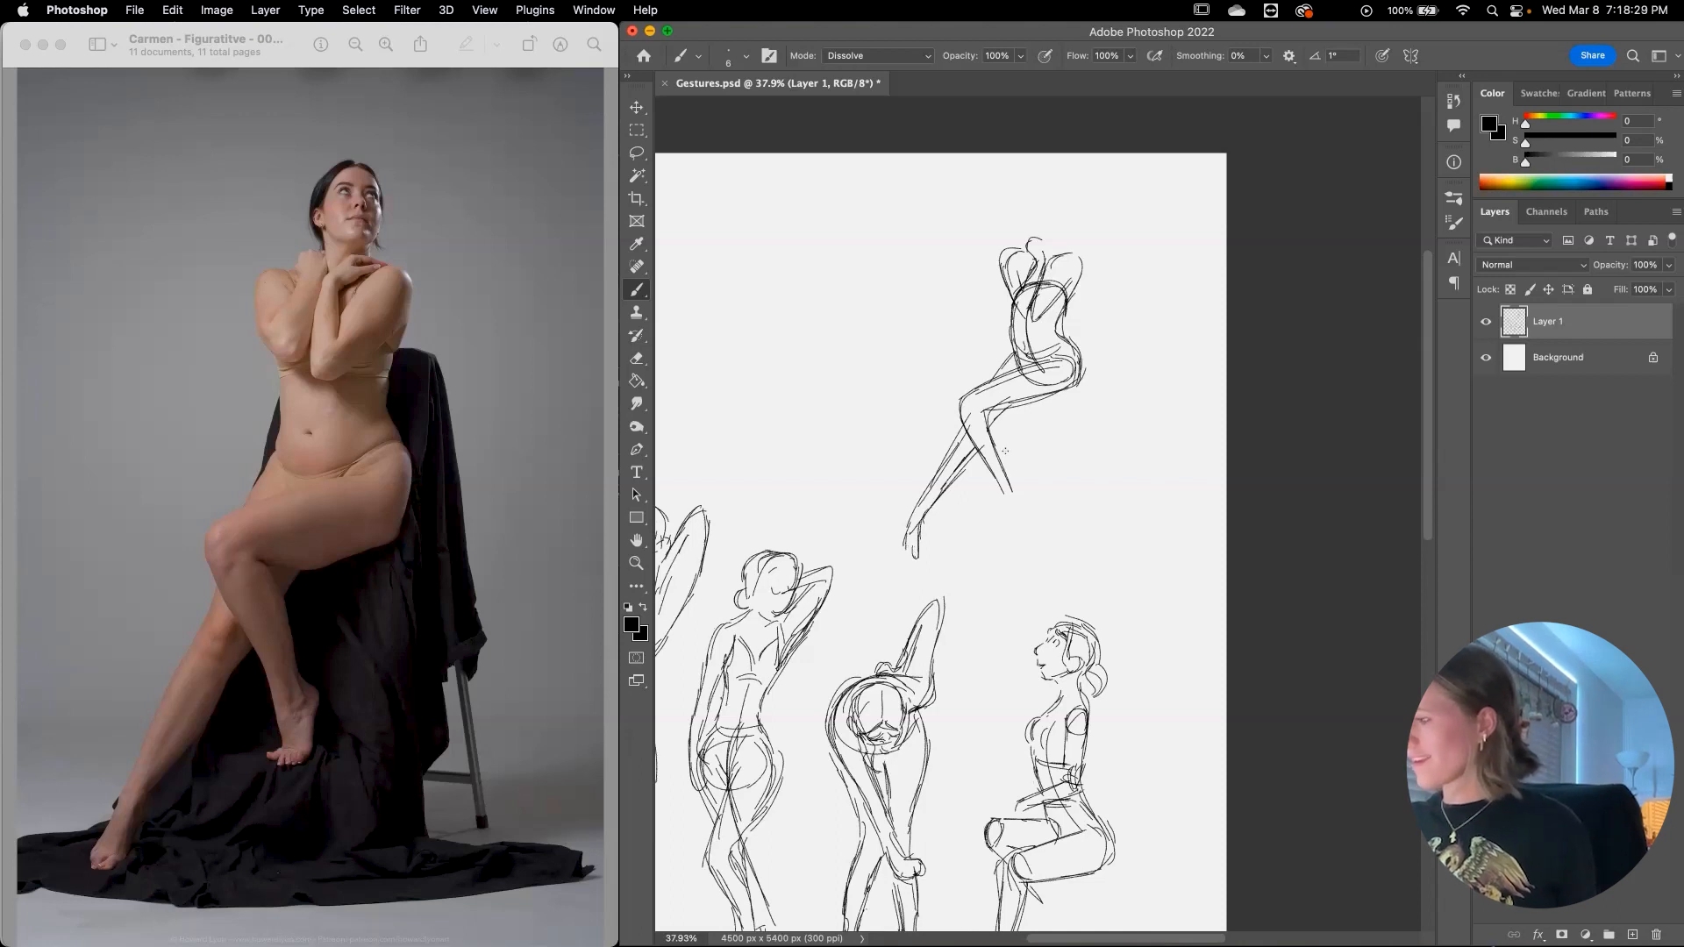
# Step: Add the fifth figure's bent lower leg contour and sketch its head with hair and facial features above the shoulders
pyautogui.moveTo(992, 428); pyautogui.dragTo(1018, 495)
pyautogui.moveTo(1026, 224)
pyautogui.mouseDown()
pyautogui.moveTo(1056, 185)
pyautogui.moveTo(1065, 214)
pyautogui.moveTo(1059, 196)
pyautogui.mouseUp()
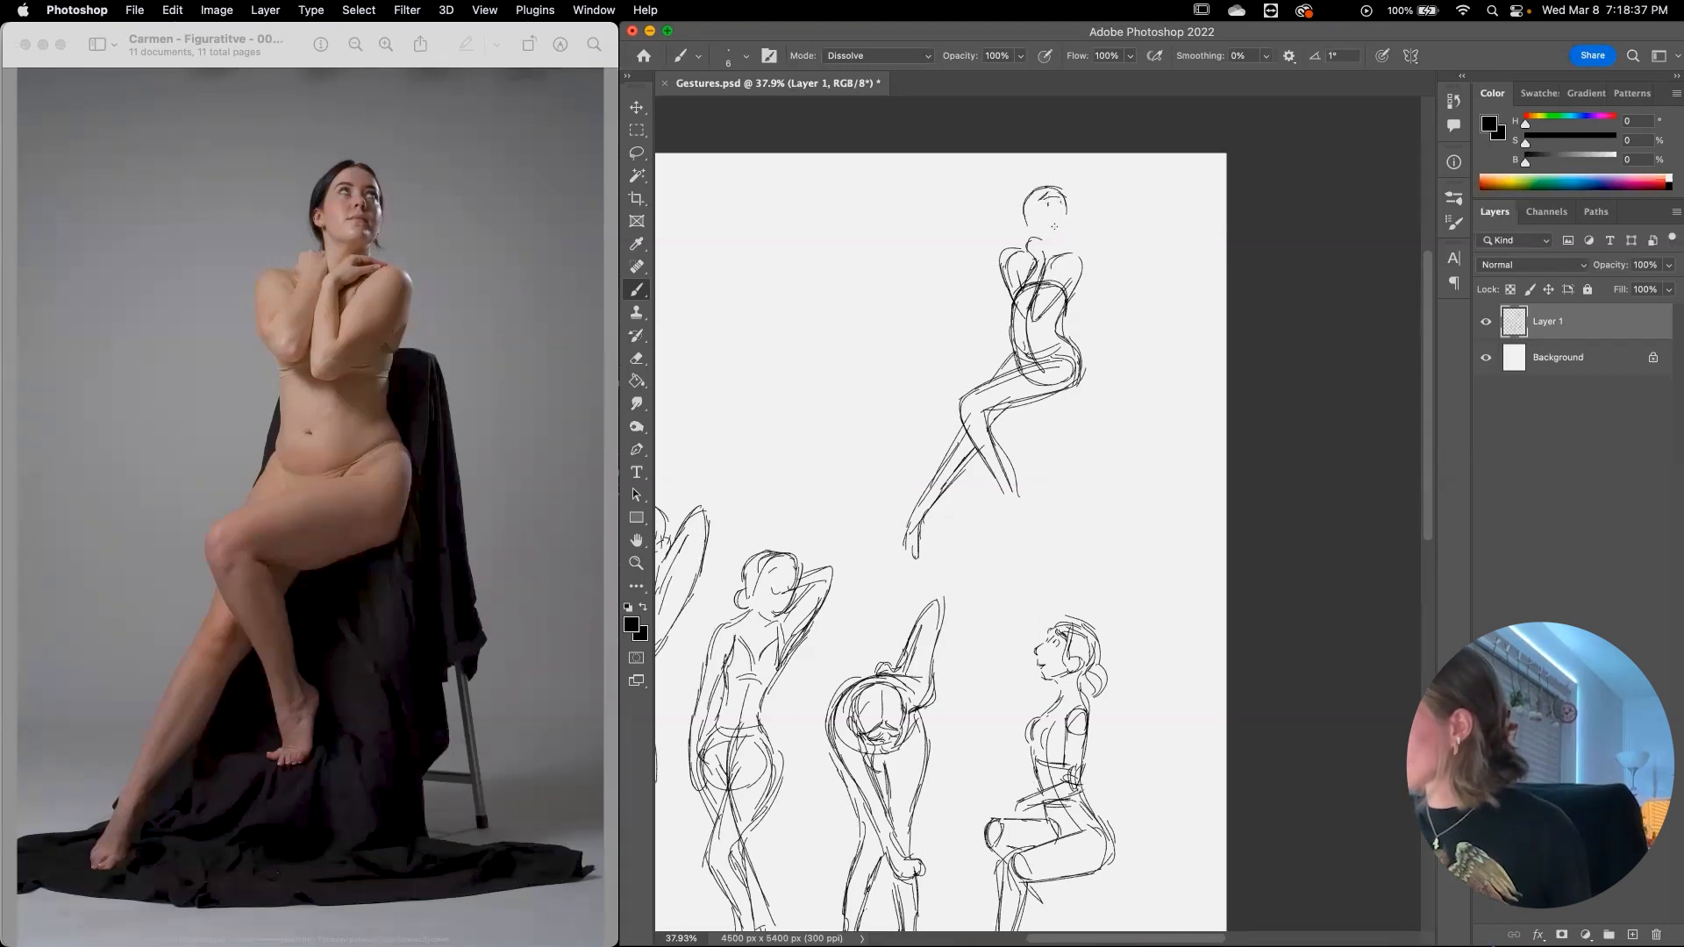
pyautogui.moveTo(1044, 186)
pyautogui.mouseDown()
pyautogui.moveTo(1022, 237)
pyautogui.moveTo(1065, 233)
pyautogui.moveTo(975, 307)
pyautogui.moveTo(958, 377)
pyautogui.moveTo(1001, 325)
pyautogui.mouseUp()
pyautogui.press('super+z')
# Step: Sketch long arm shapes running from both shoulders of the fifth figure down beside its hips
pyautogui.moveTo(1052, 253); pyautogui.dragTo(1081, 323)
pyautogui.press('super+z')
pyautogui.moveTo(1056, 244)
pyautogui.mouseDown()
pyautogui.moveTo(1080, 242)
pyautogui.moveTo(1096, 304)
pyautogui.mouseUp()
pyautogui.moveTo(1089, 276)
pyautogui.mouseDown()
pyautogui.moveTo(1121, 366)
pyautogui.moveTo(1119, 388)
pyautogui.moveTo(1102, 358)
pyautogui.moveTo(1074, 390)
pyautogui.mouseUp()
pyautogui.press('super+z')
pyautogui.press('super+z')
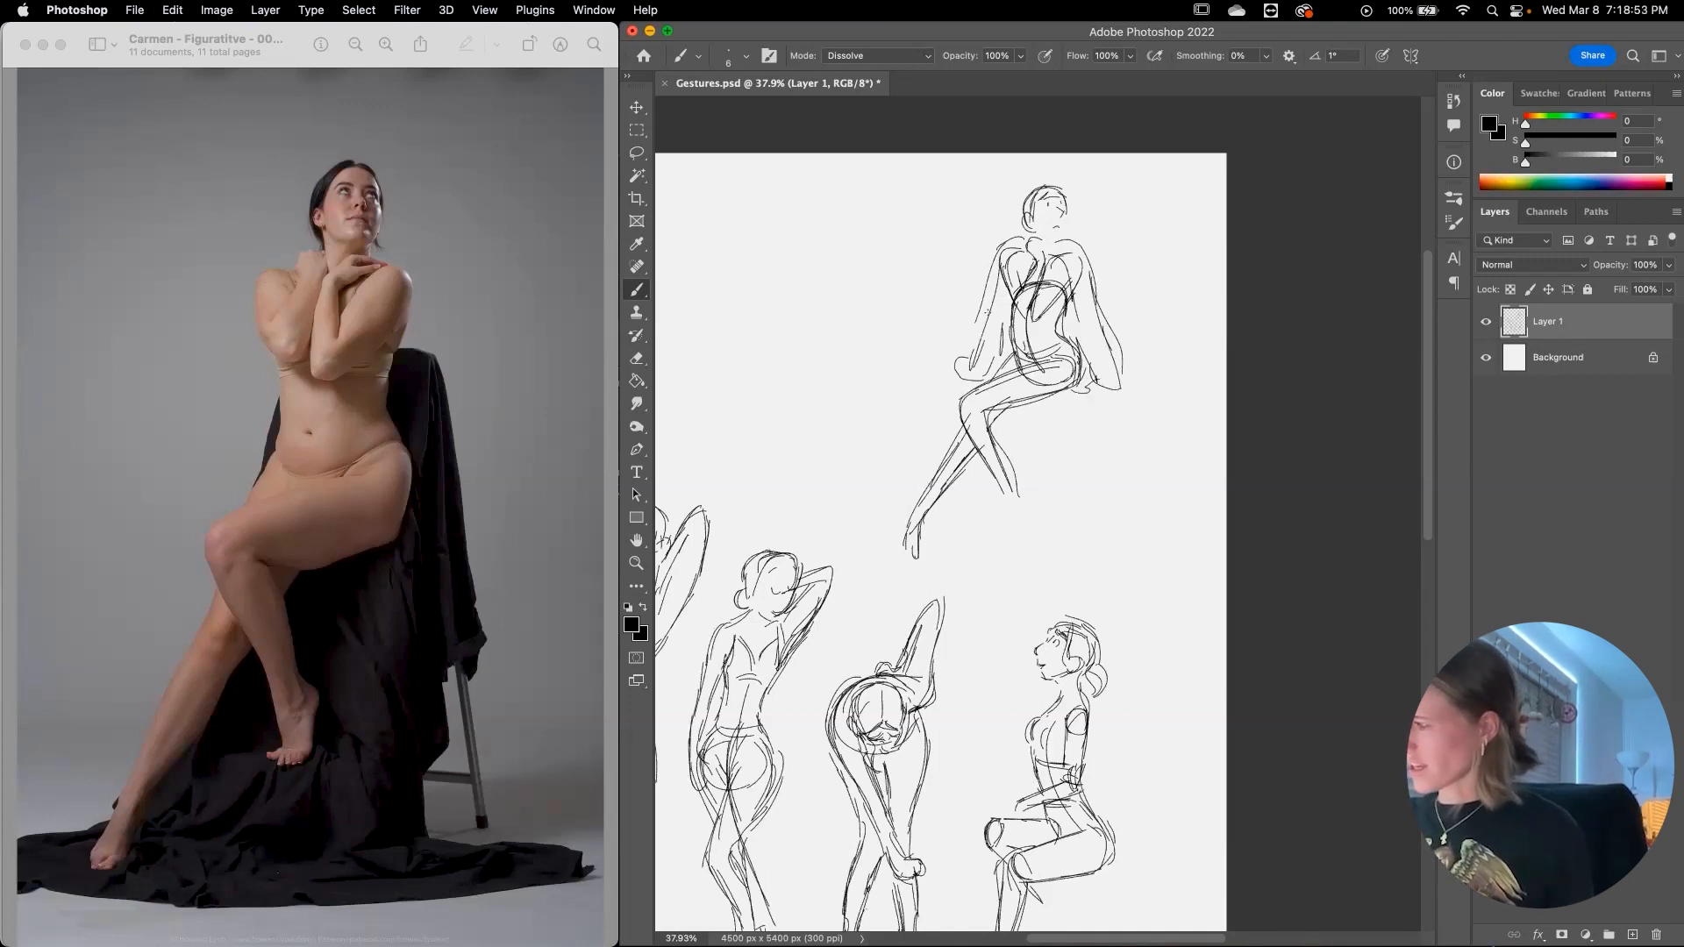
pyautogui.moveTo(991, 257)
pyautogui.mouseDown()
pyautogui.moveTo(969, 342)
pyautogui.moveTo(1000, 363)
pyautogui.mouseUp()
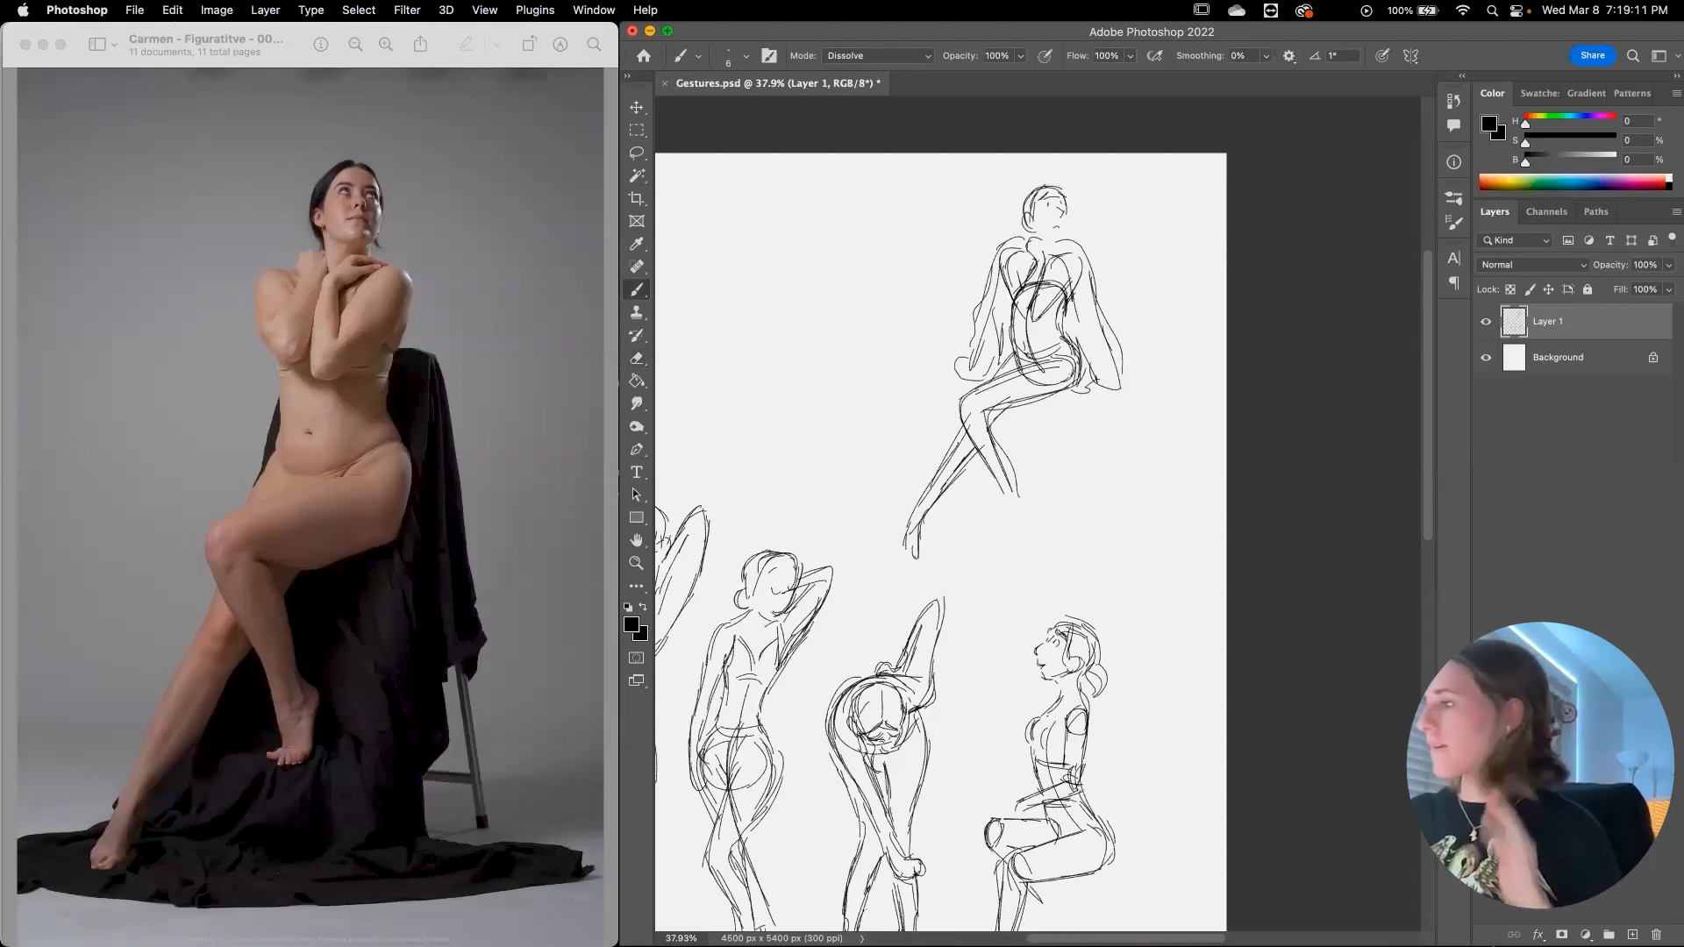
# Step: Refine the face profile and the hair contour around the fifth figure's head, undoing unwanted strokes
pyautogui.moveTo(1066, 206); pyautogui.dragTo(1060, 238)
pyautogui.press('super+z')
pyautogui.press('super+z')
pyautogui.press('super+z')
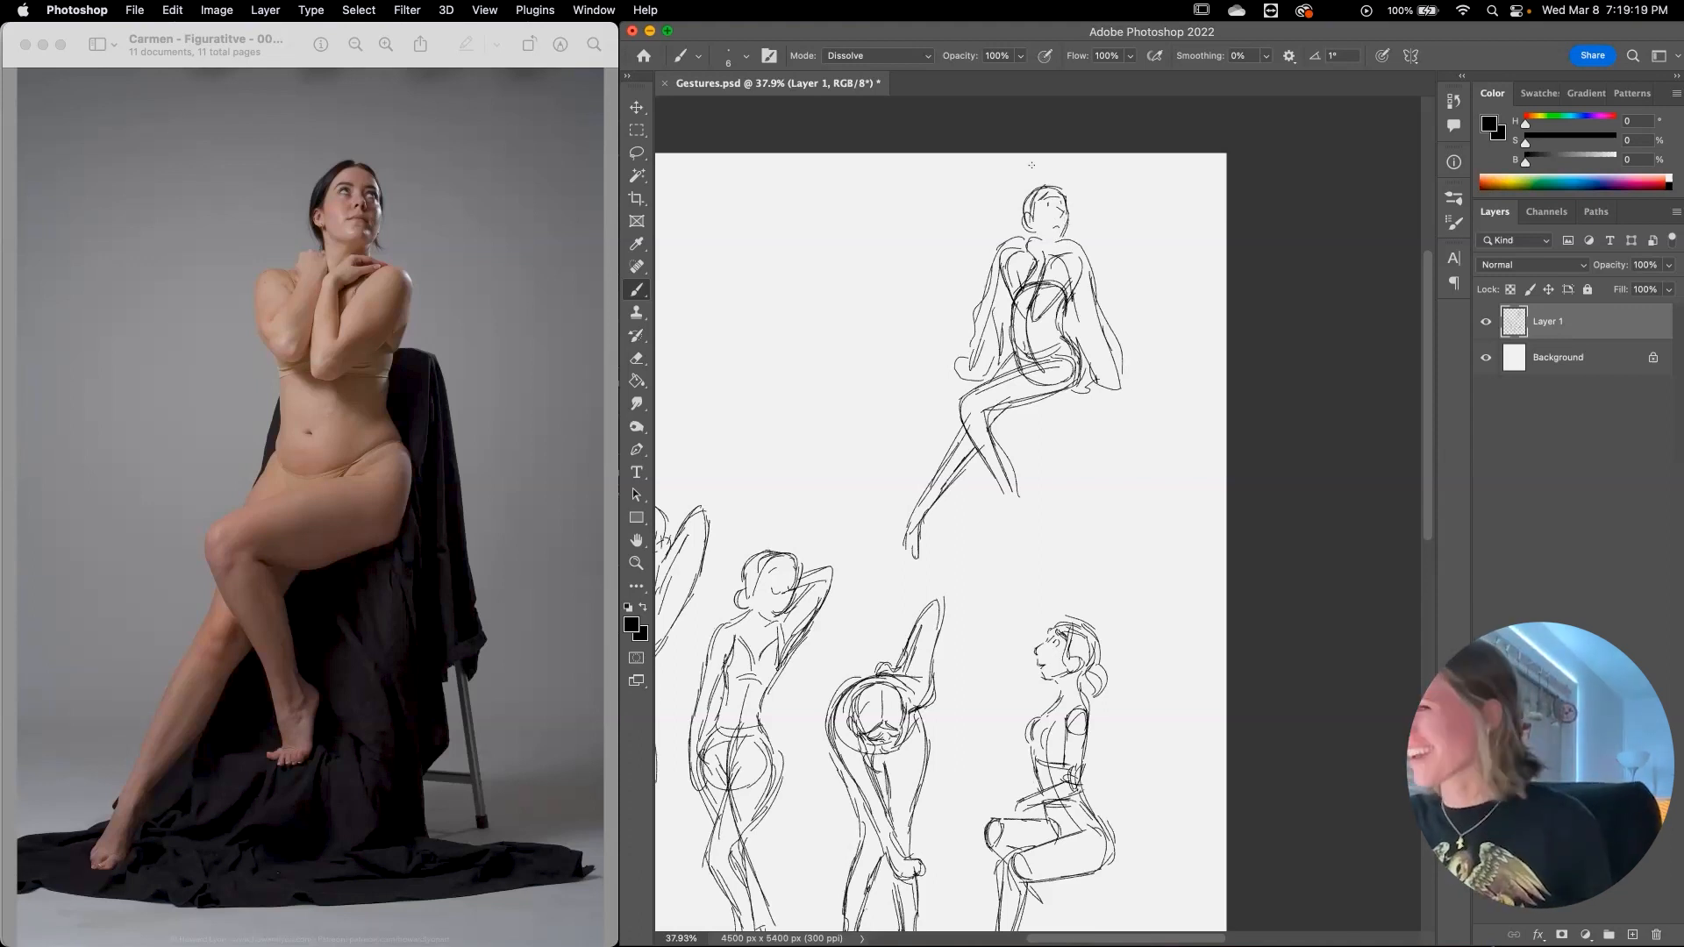
pyautogui.moveTo(1048, 184)
pyautogui.mouseDown()
pyautogui.moveTo(1019, 218)
pyautogui.moveTo(1027, 191)
pyautogui.mouseUp()
pyautogui.press('super+z')
pyautogui.press('super+z')
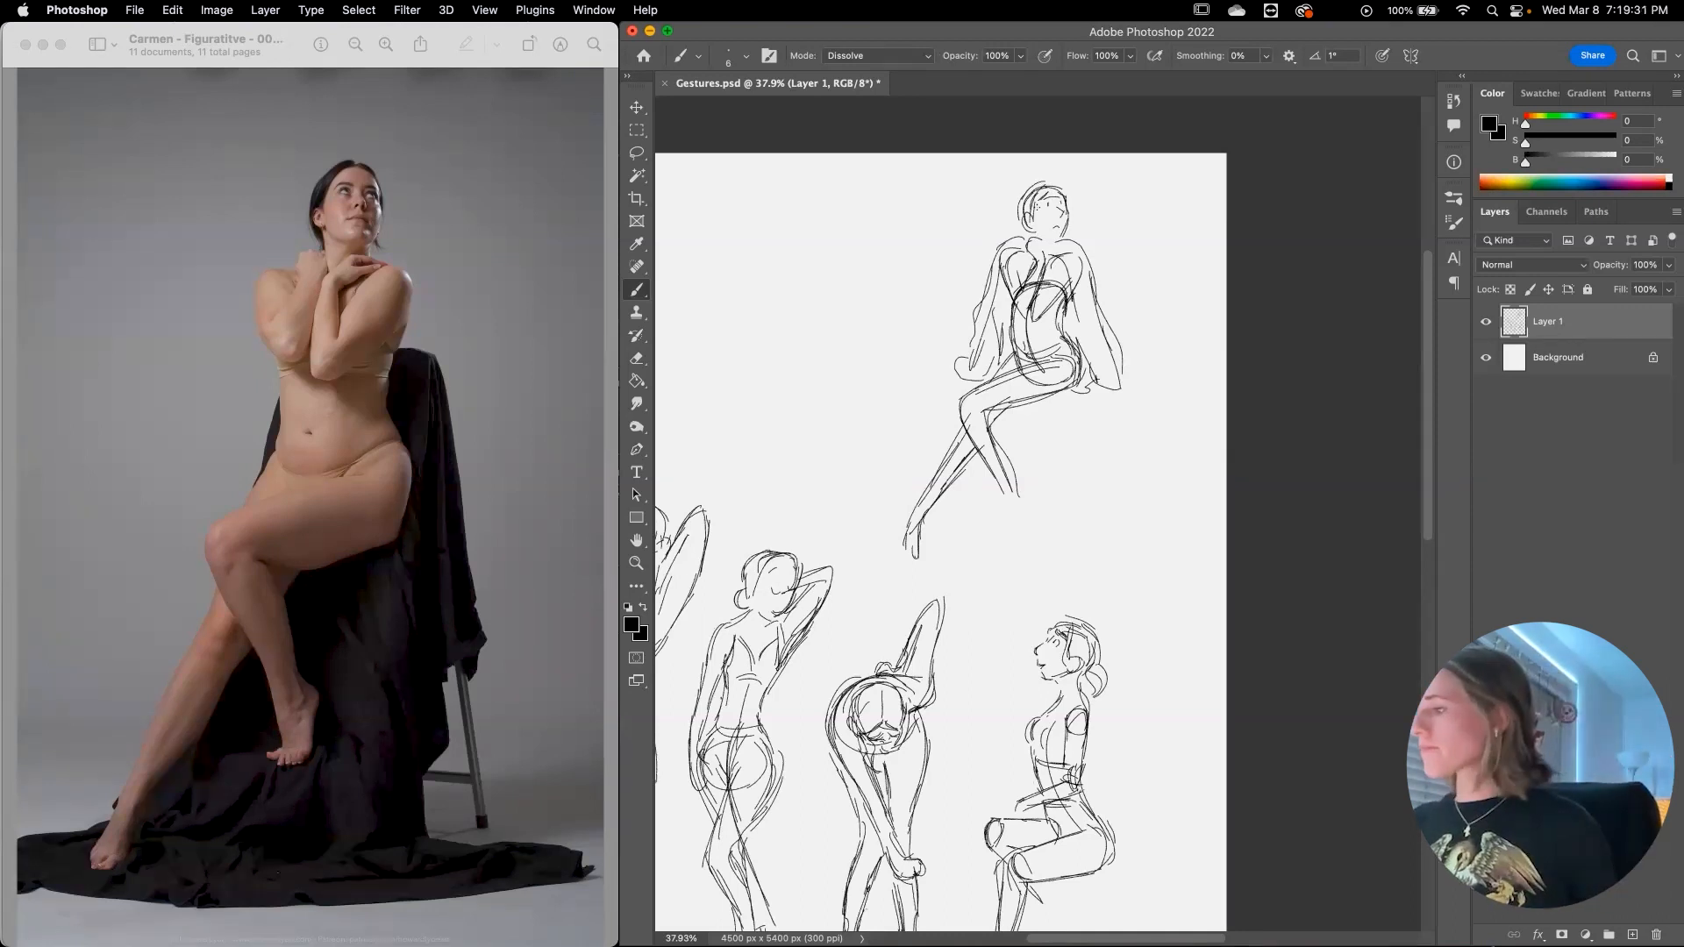
# Step: Erase the foot of the fifth figure's extended leg and redraw the lower end of the shin with the brush
pyautogui.press('z')
pyautogui.moveTo(956, 596); pyautogui.dragTo(1034, 605)
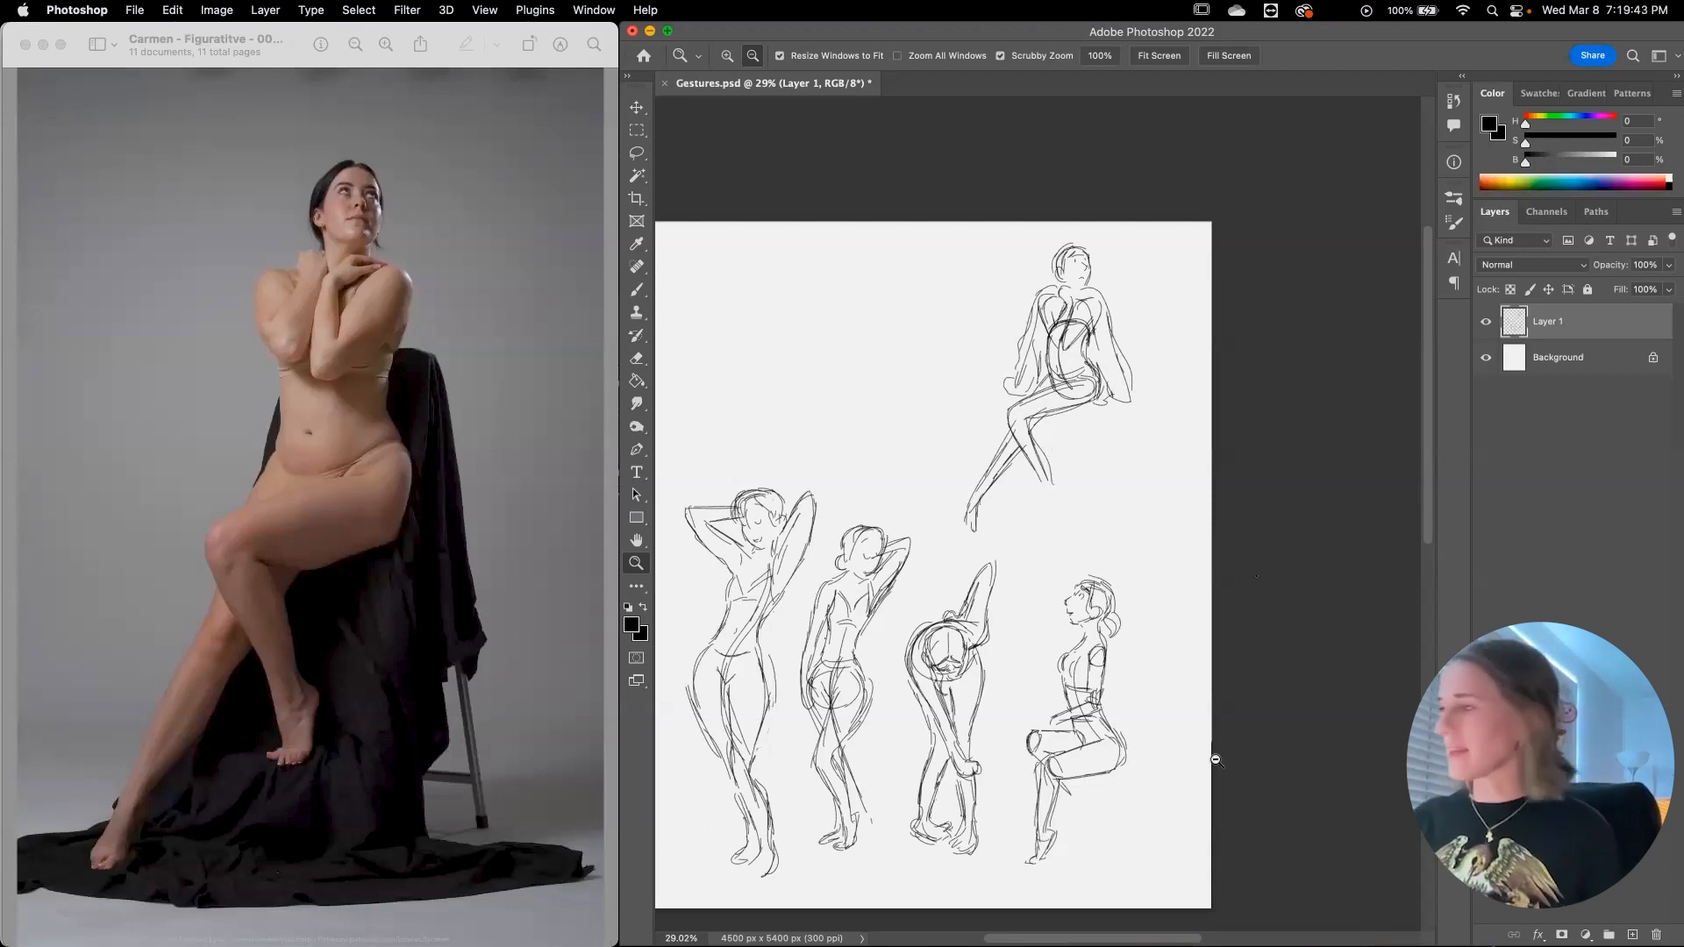
pyautogui.click(1309, 308)
pyautogui.press('b')
pyautogui.press('z')
pyautogui.moveTo(1076, 394); pyautogui.dragTo(1095, 378)
pyautogui.press('b')
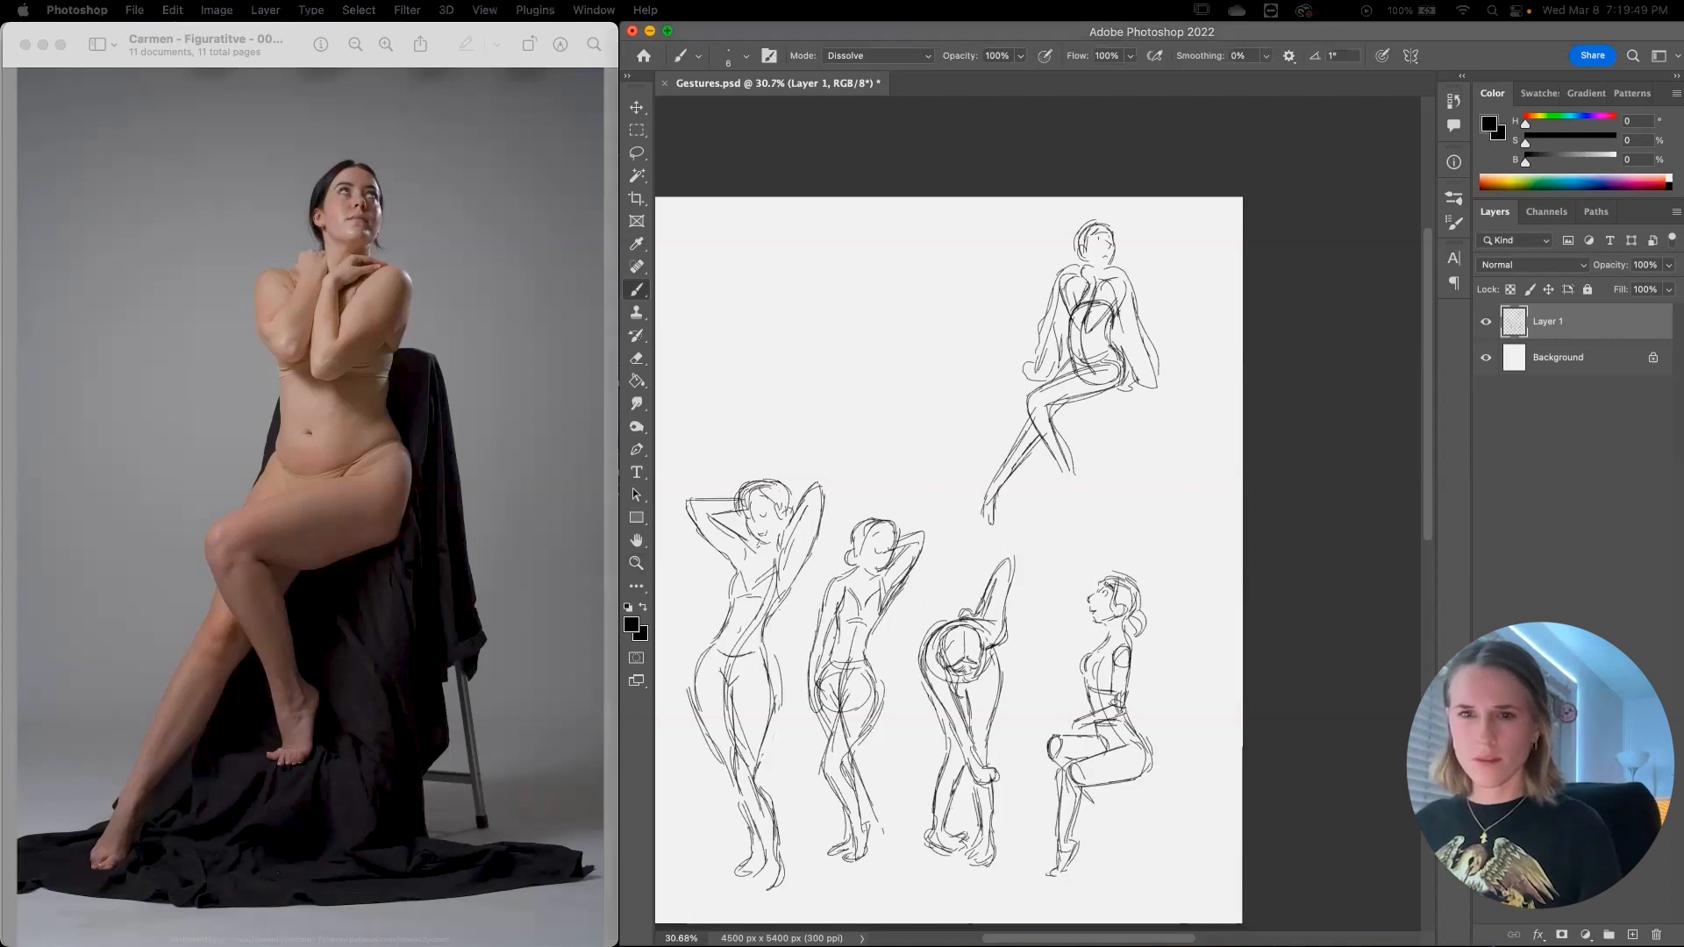
pyautogui.click(538, 561)
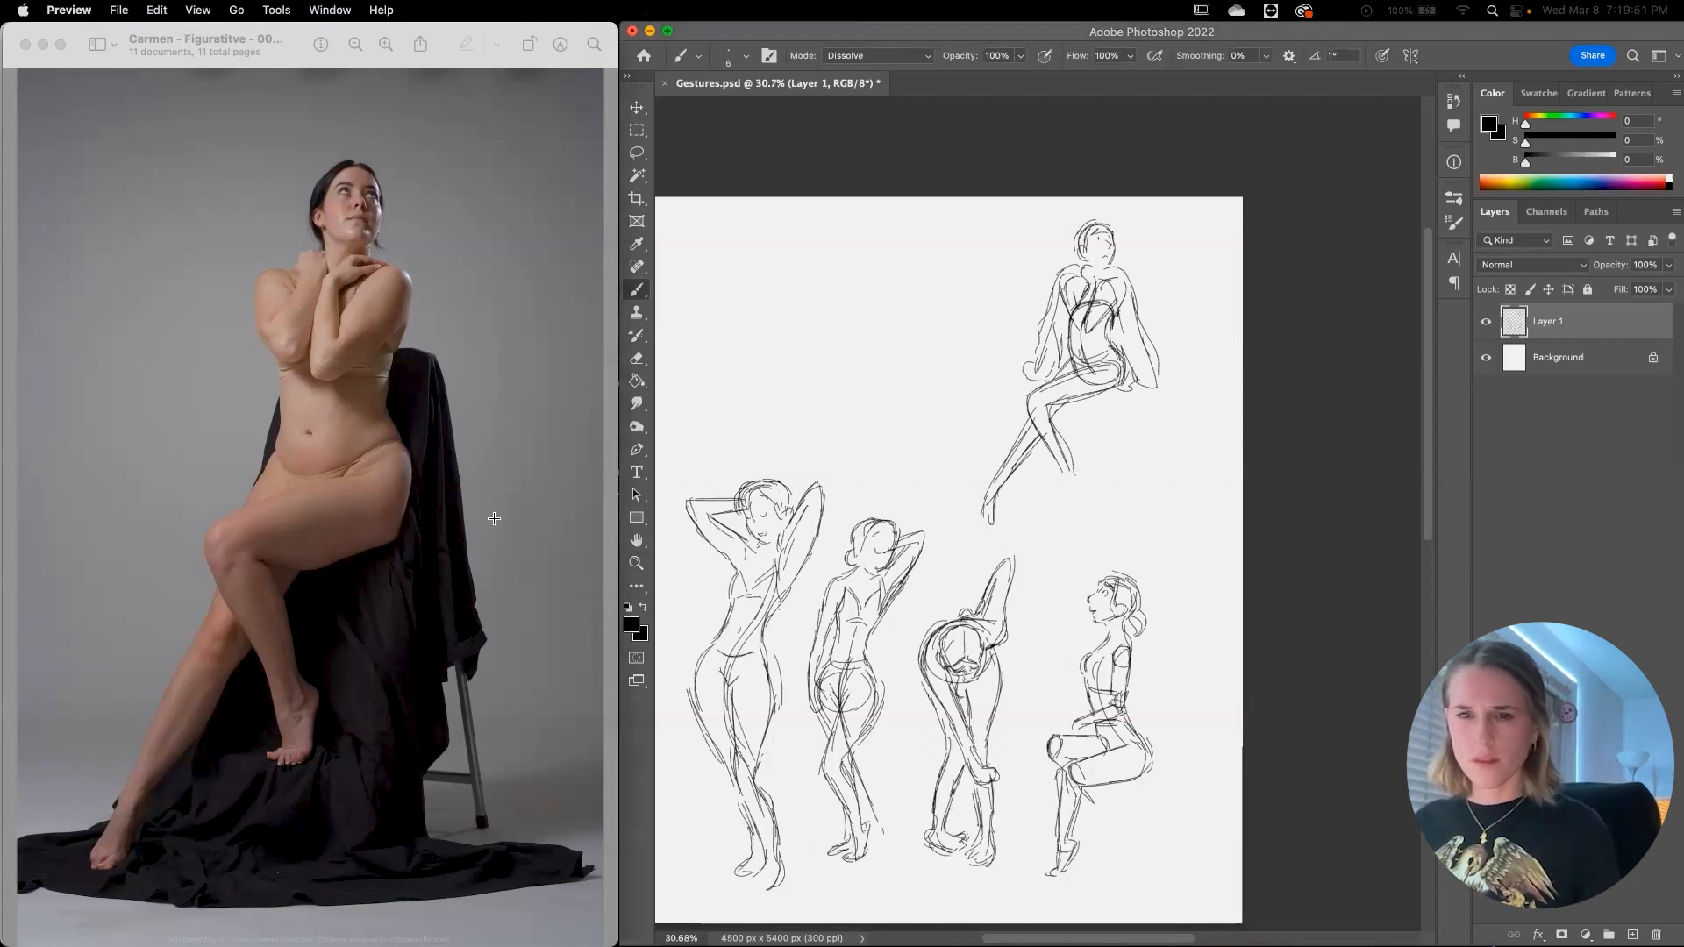
pyautogui.click(1036, 466)
pyautogui.press('e')
pyautogui.press('b')
pyautogui.moveTo(1000, 469); pyautogui.dragTo(978, 515)
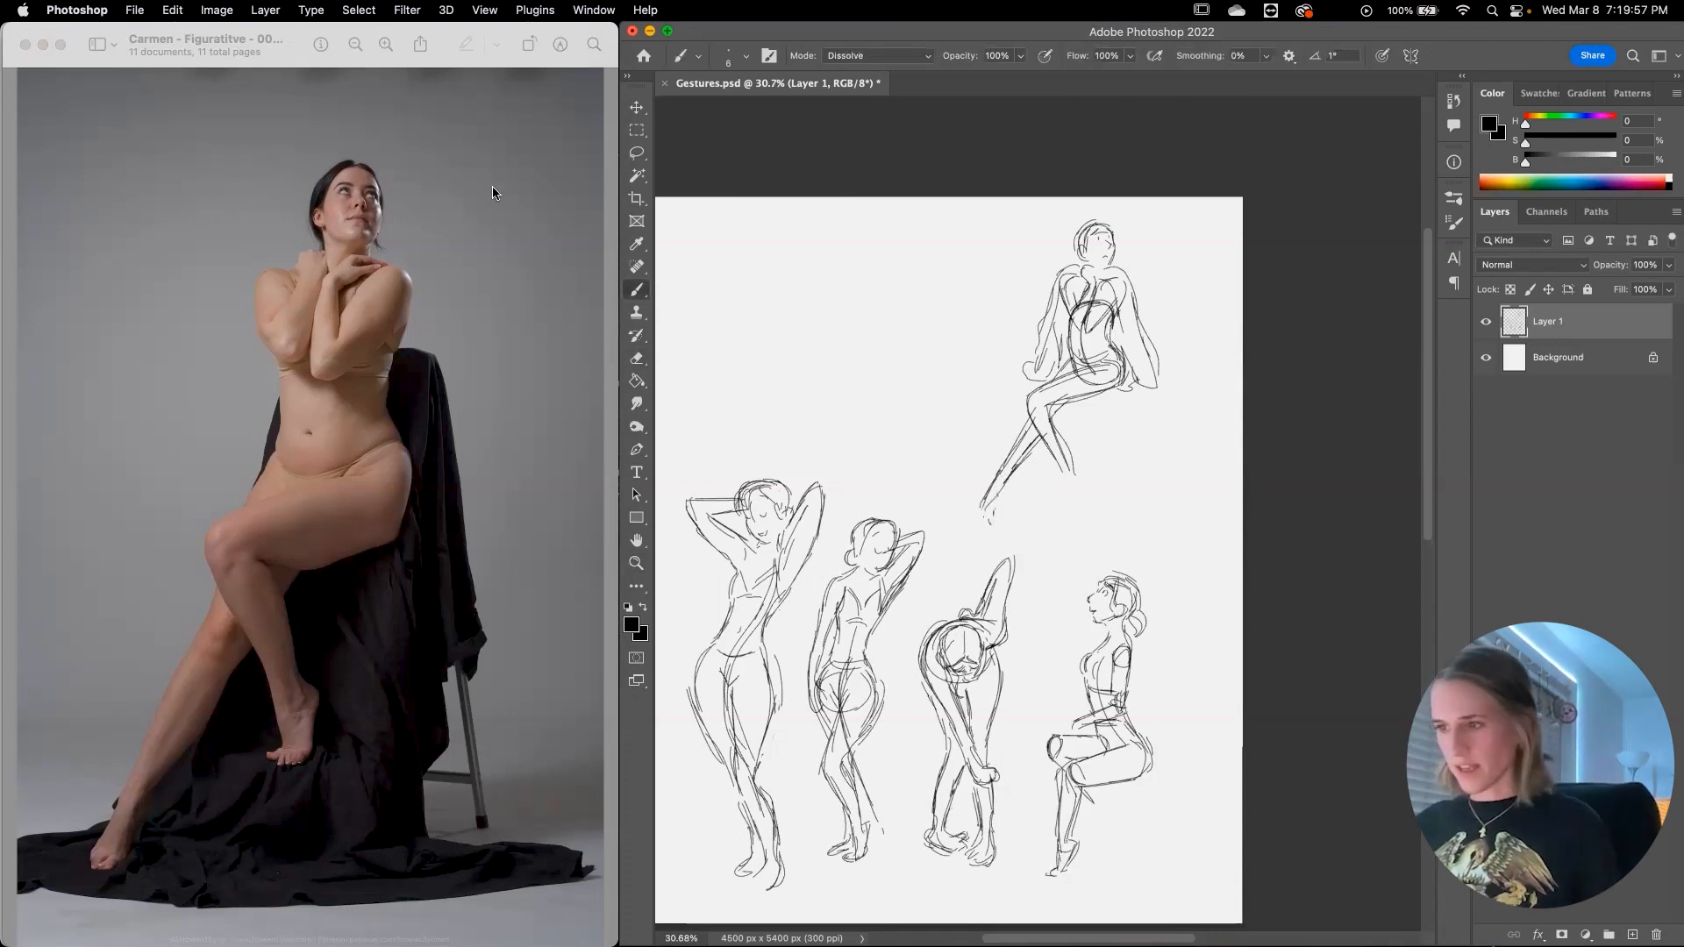
# Step: Switch to Preview to show the next reference photo, the backward-leaning pose with a raised arm, and return to Photoshop's empty canvas area above the standing figures
pyautogui.click(307, 360)
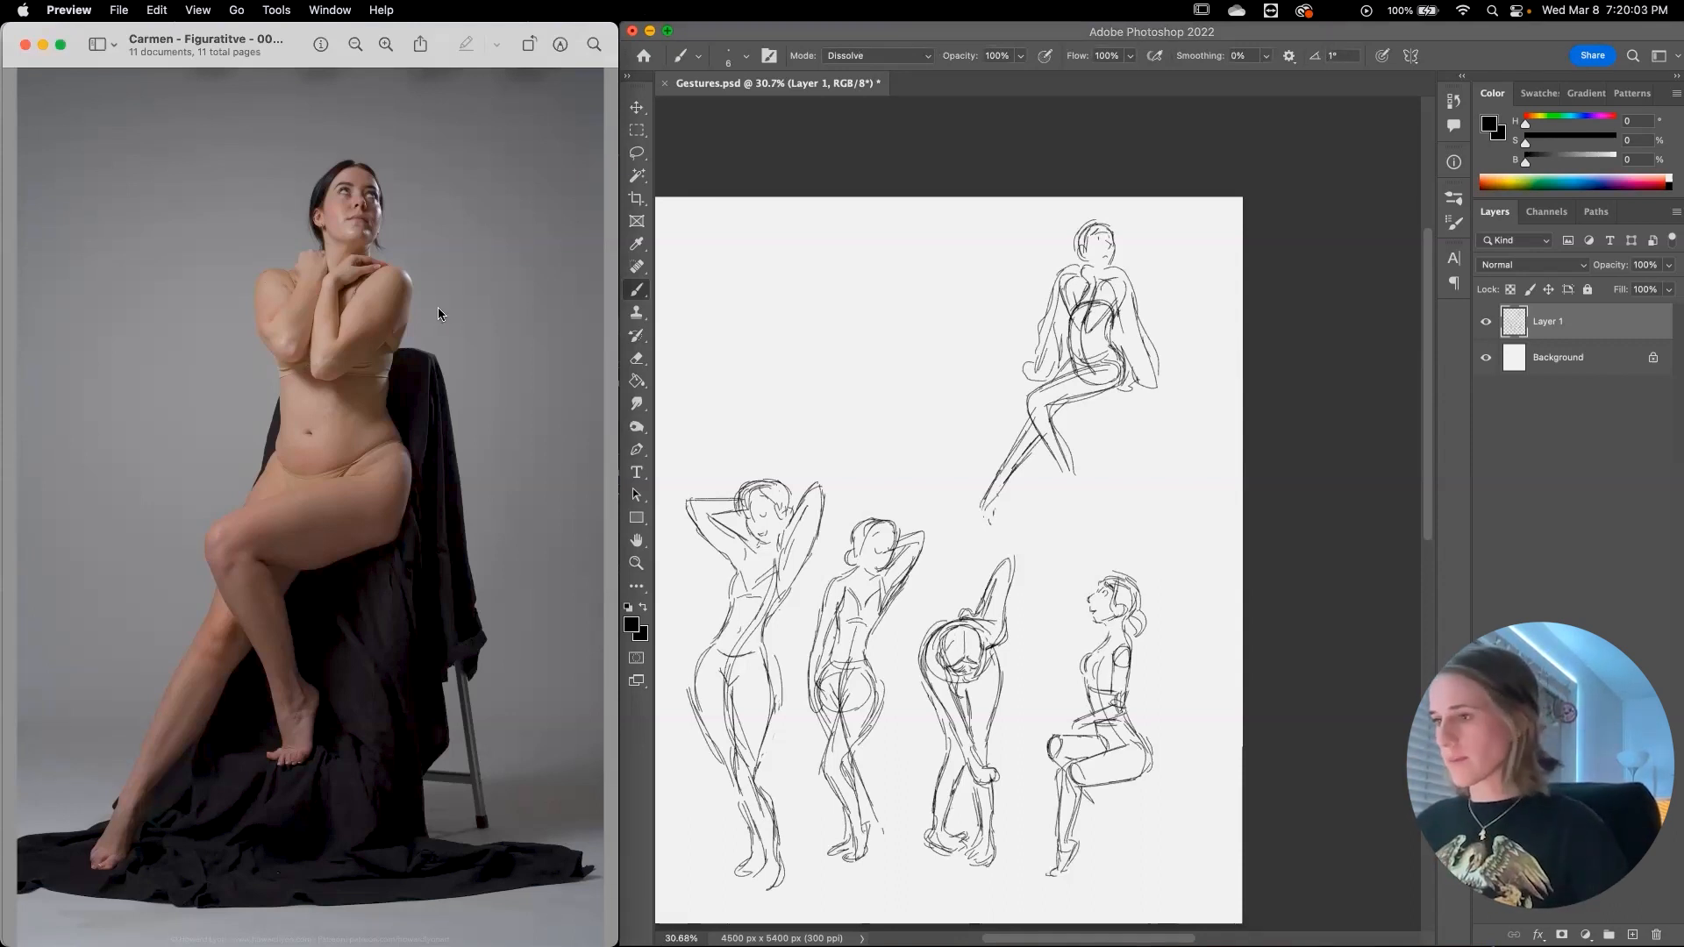
pyautogui.press('Down')
pyautogui.click(973, 359)
pyautogui.moveTo(975, 460); pyautogui.dragTo(1020, 538)
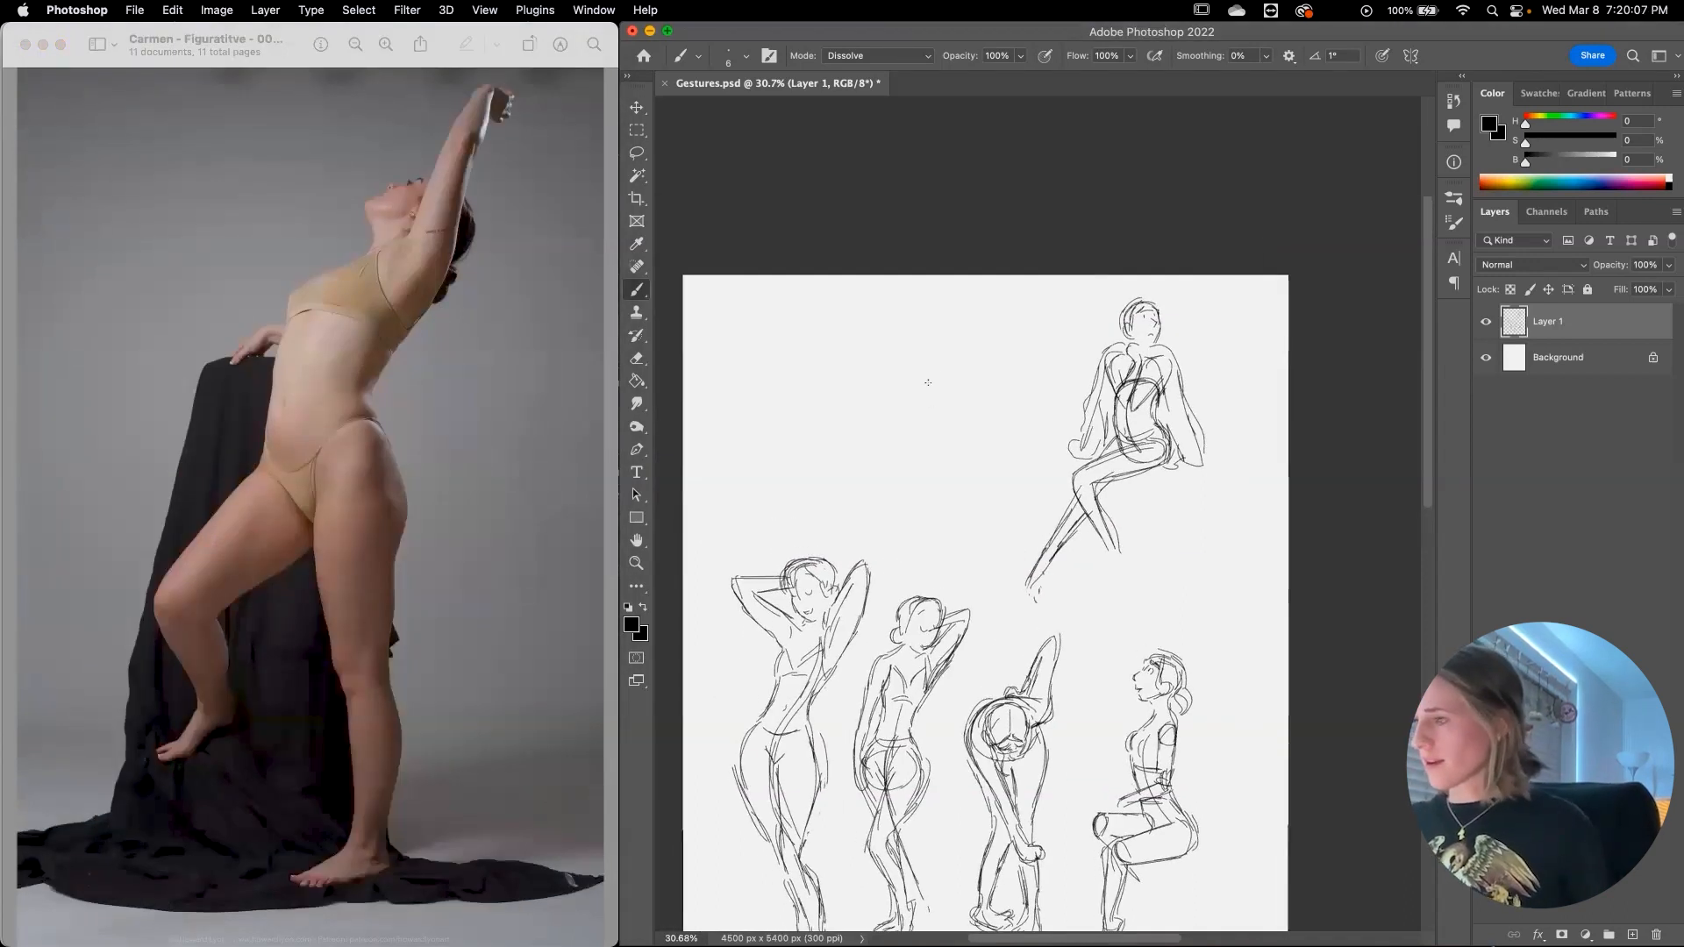